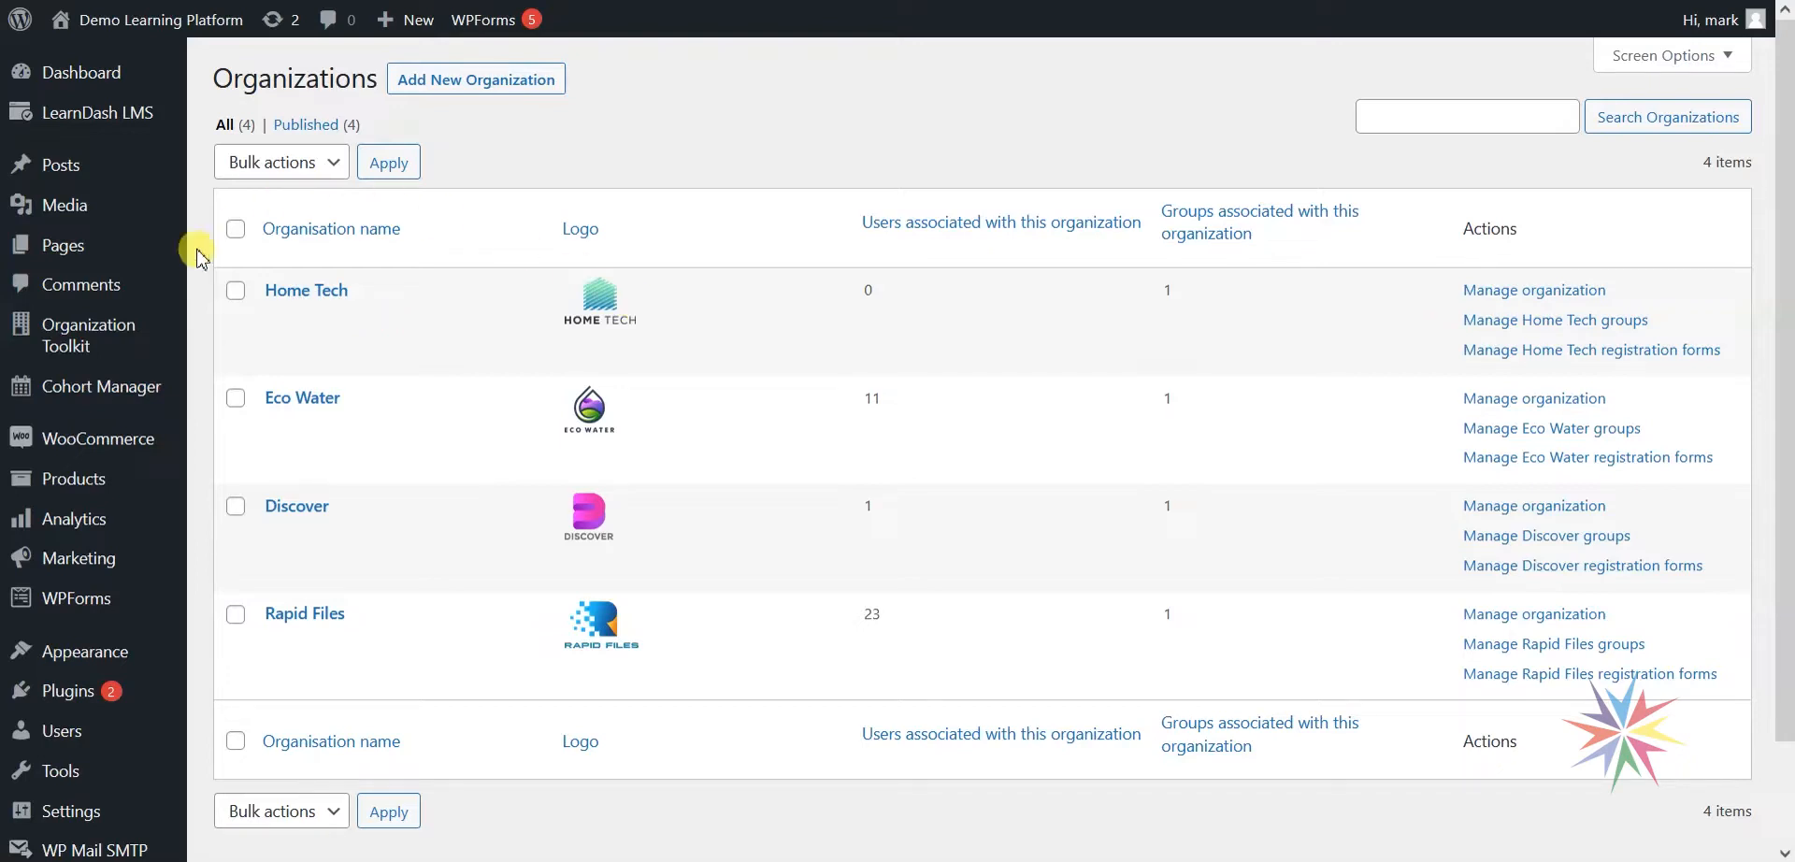
Show the Organization Toolkit submenu over the Organizations list of Home Tech, Eco Water, Discover and Rapid Files.
mouse_move(58, 327)
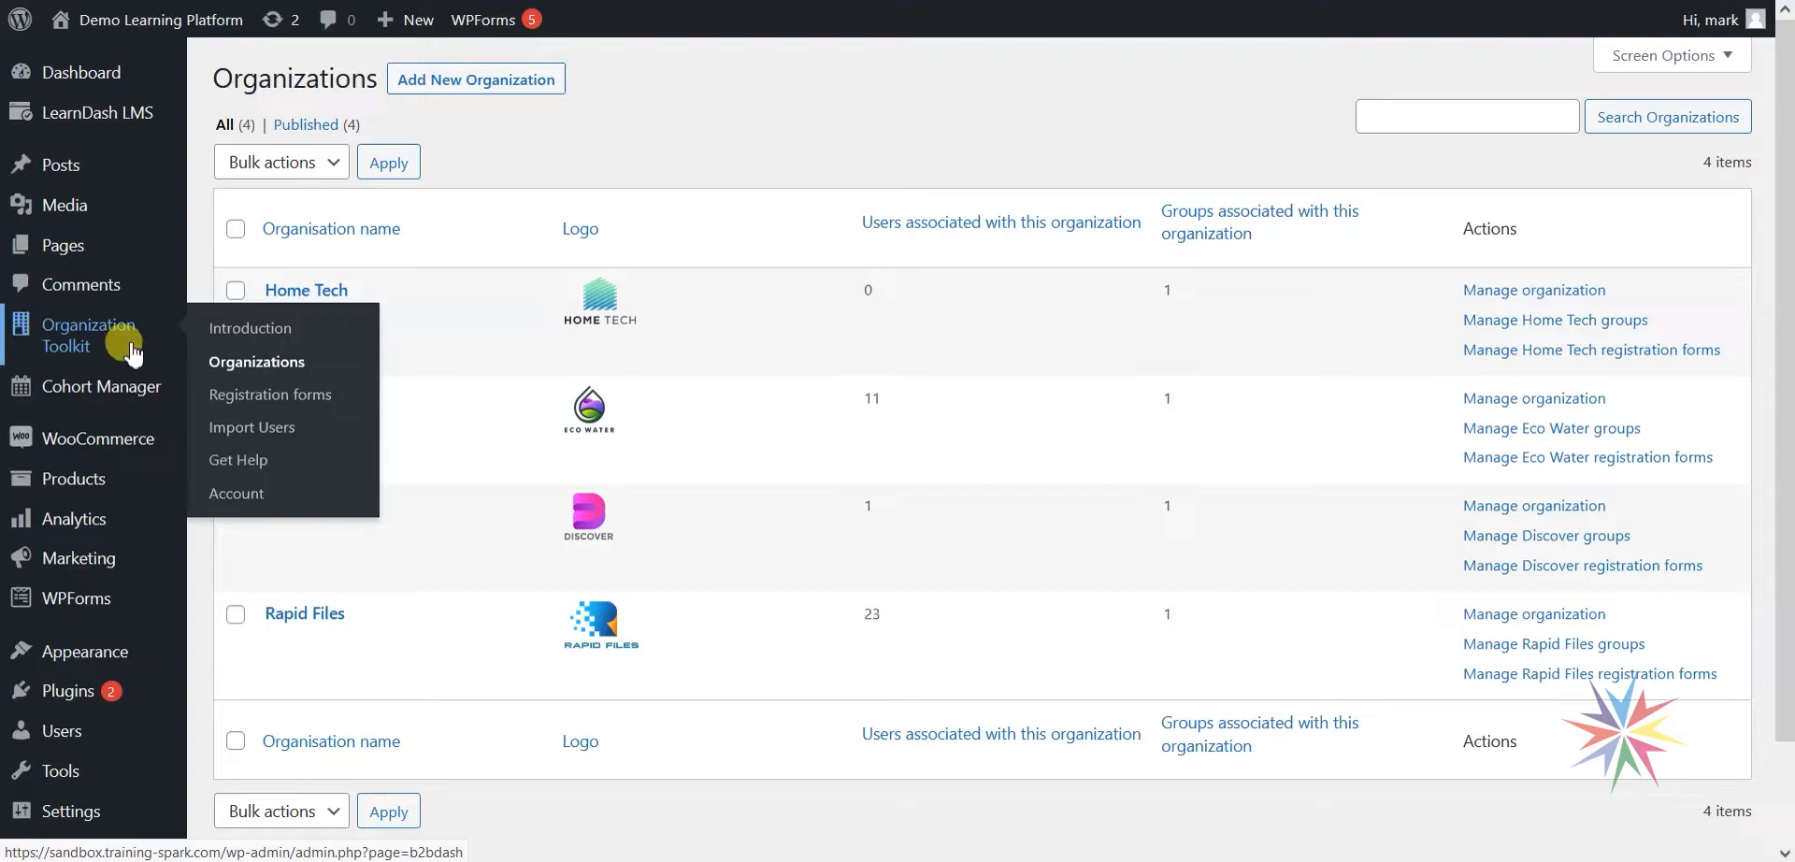
Open the Organization Toolkit Registration forms list.
left_click(271, 405)
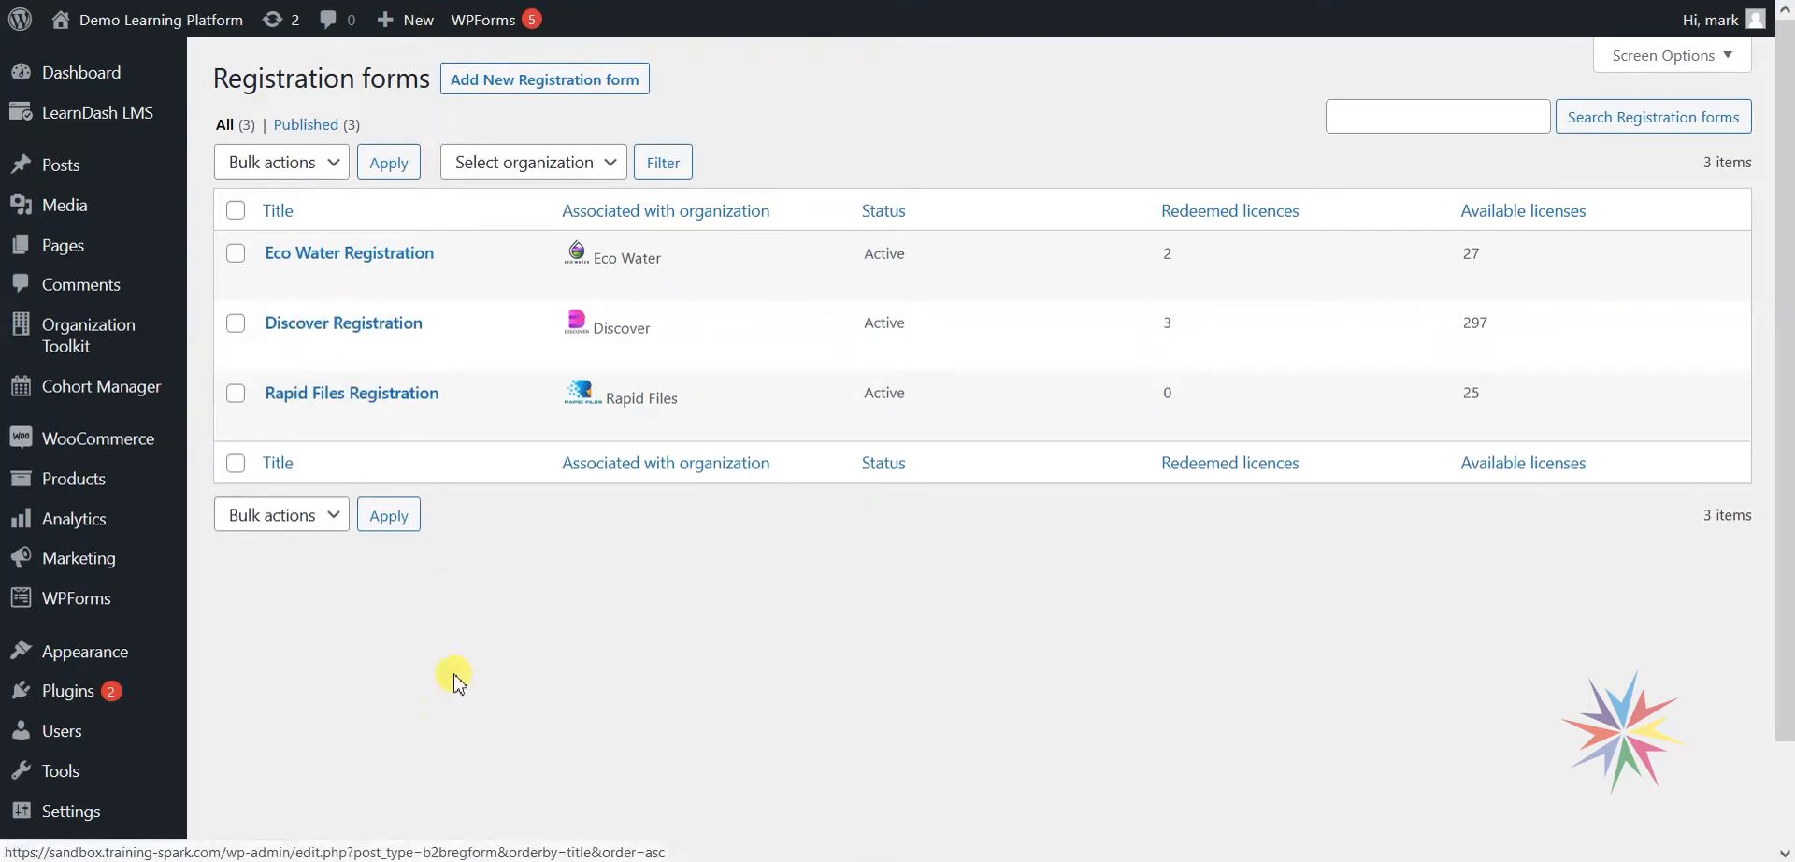
Switch to the public Discover Registration page in the other browser window.
left_click(662, 797)
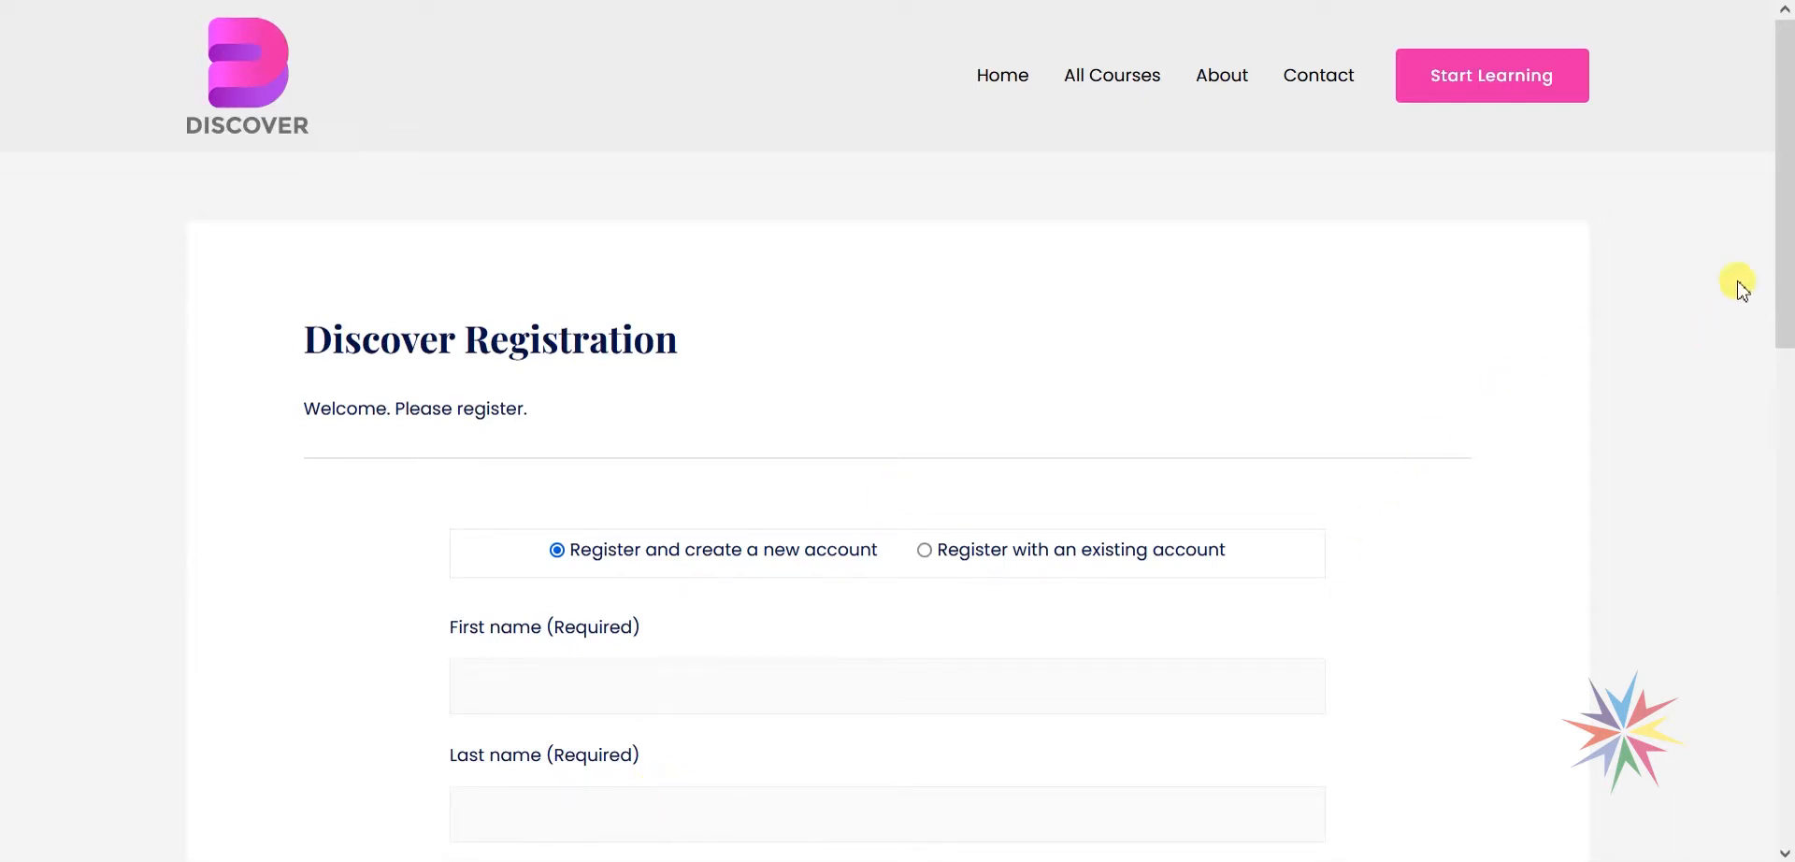
Compare the Discover form's fields for existing-account and new-account registration.
left_click_drag(1784, 229, 980, 440)
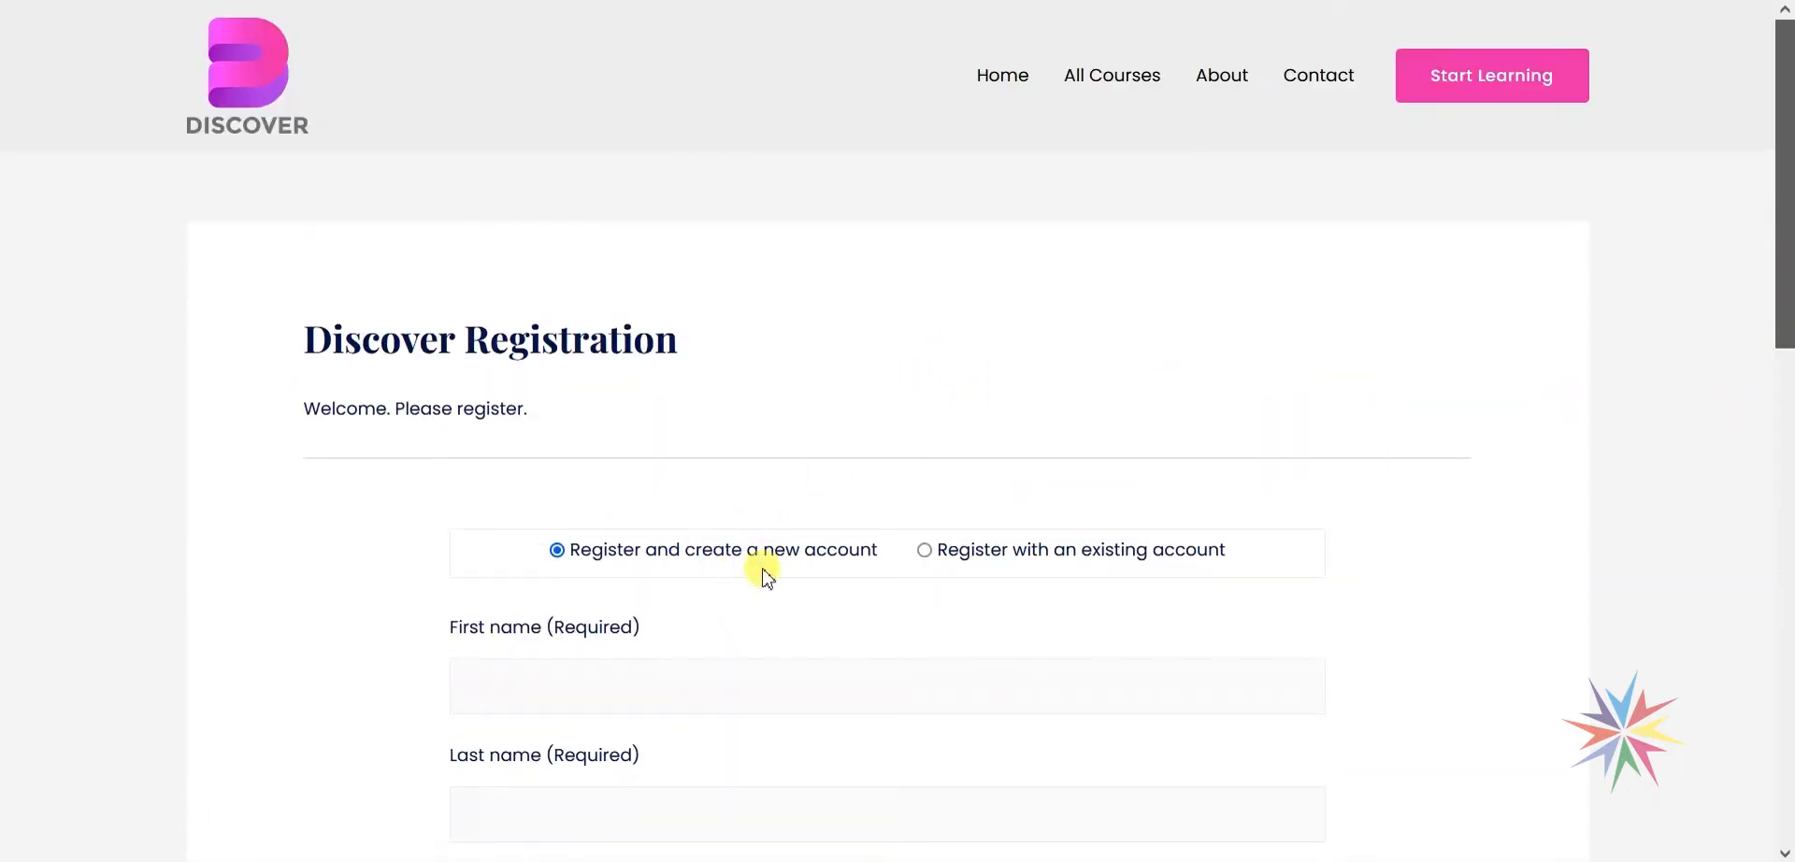
scroll(696, 346, "down", 1)
scroll(697, 346, "down", 5)
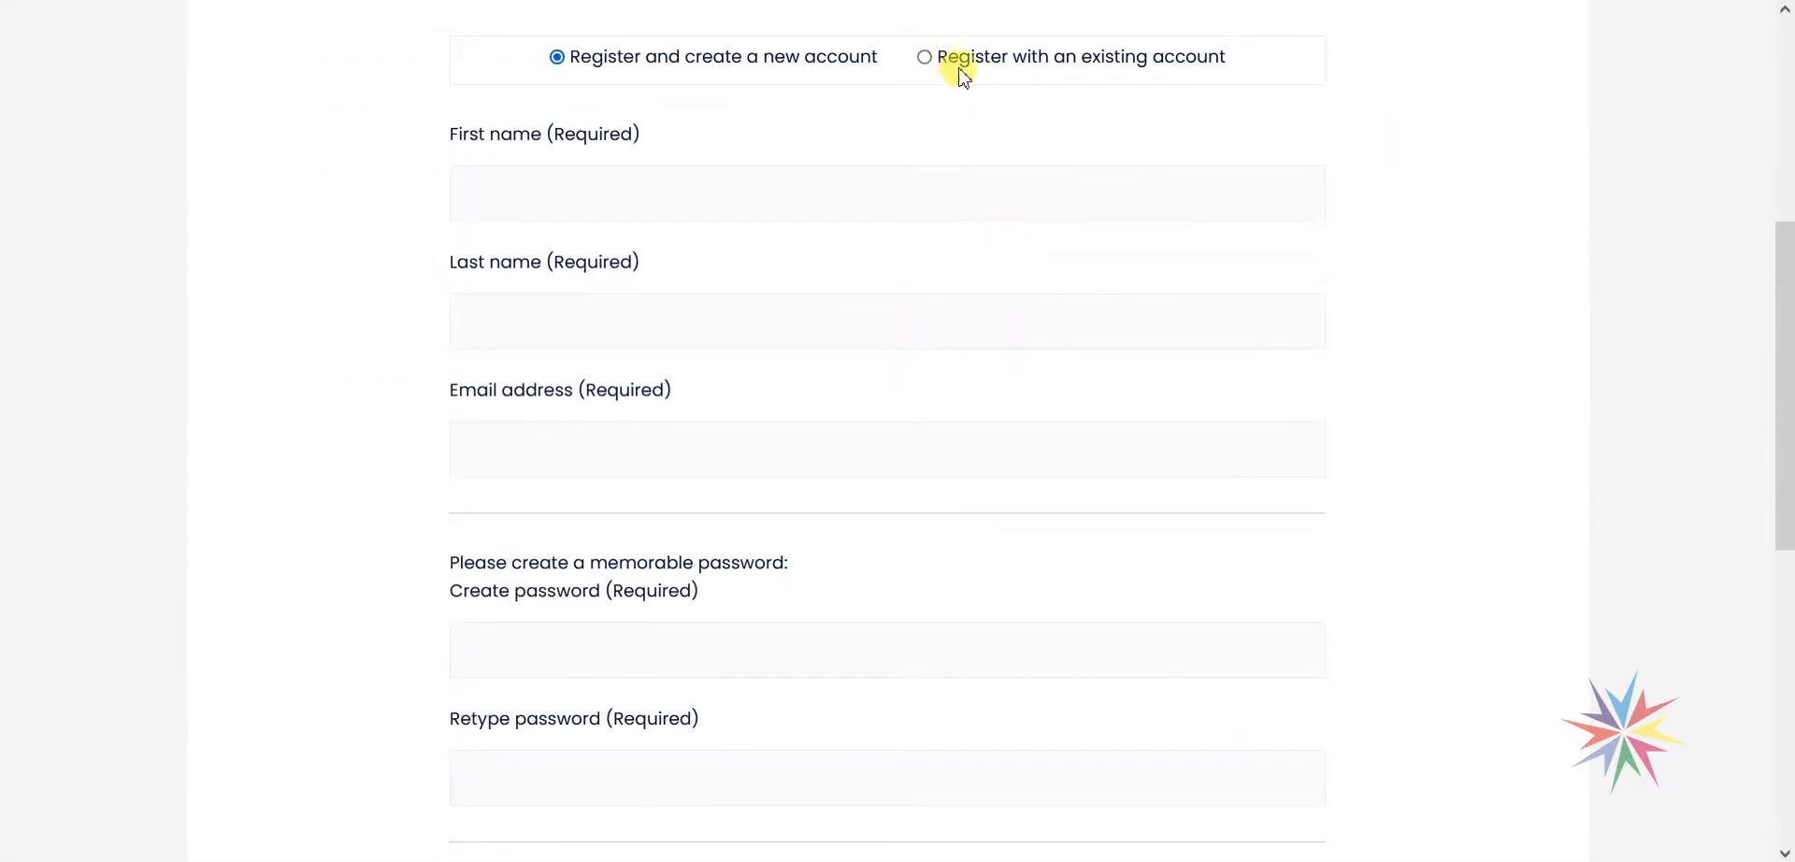
left_click(924, 58)
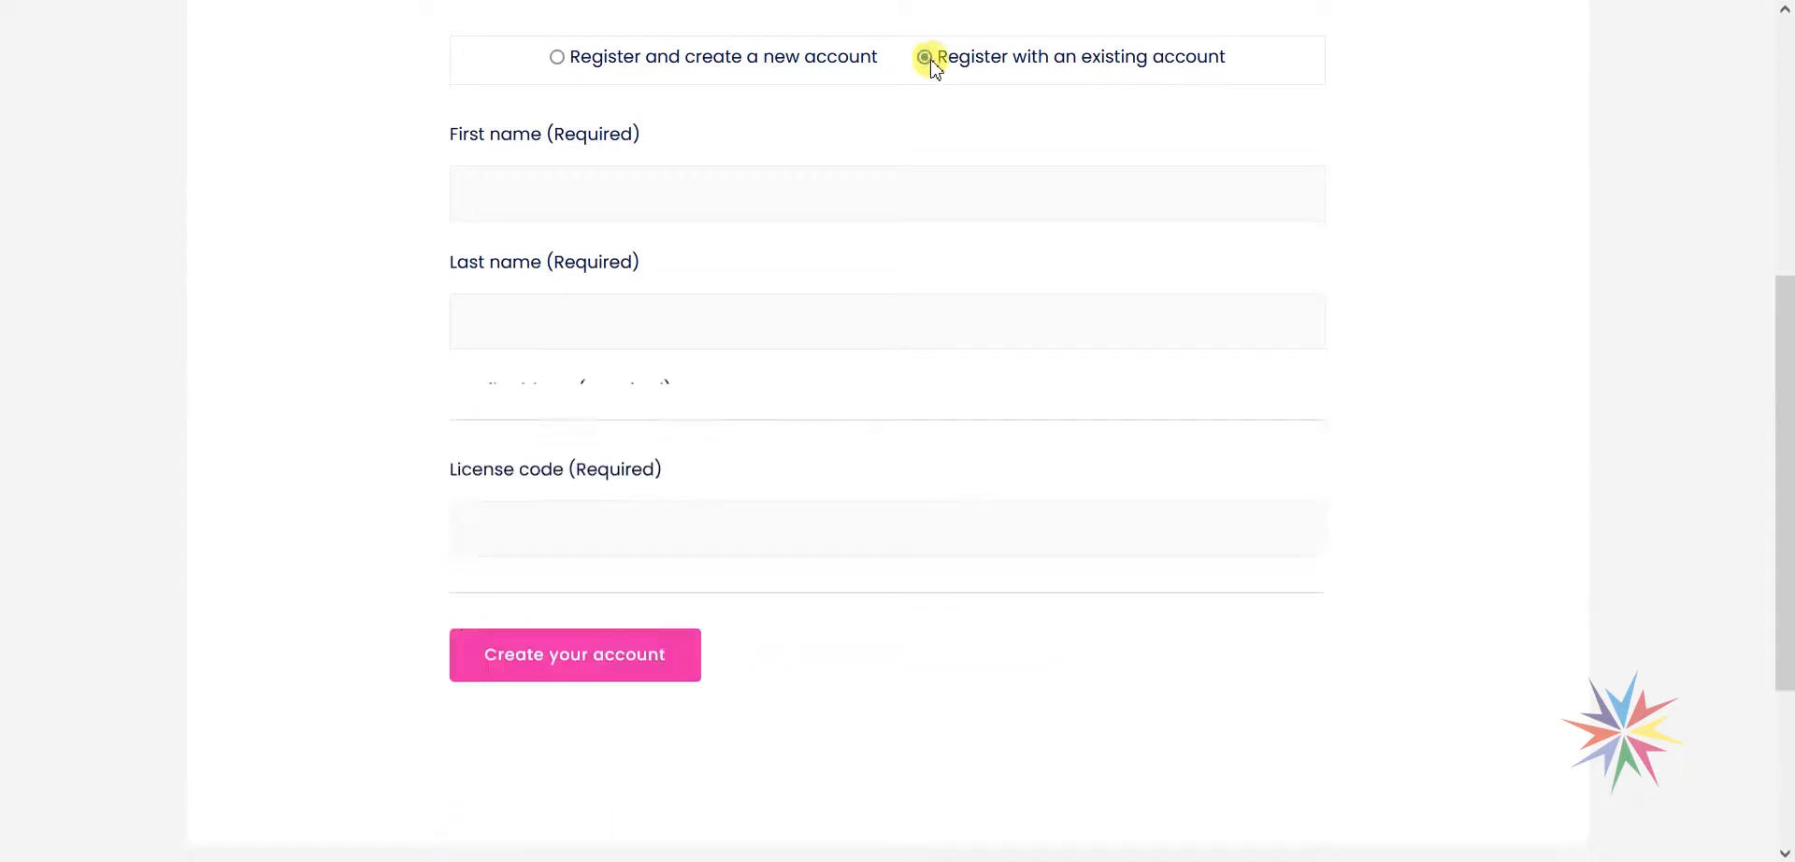
left_click(561, 59)
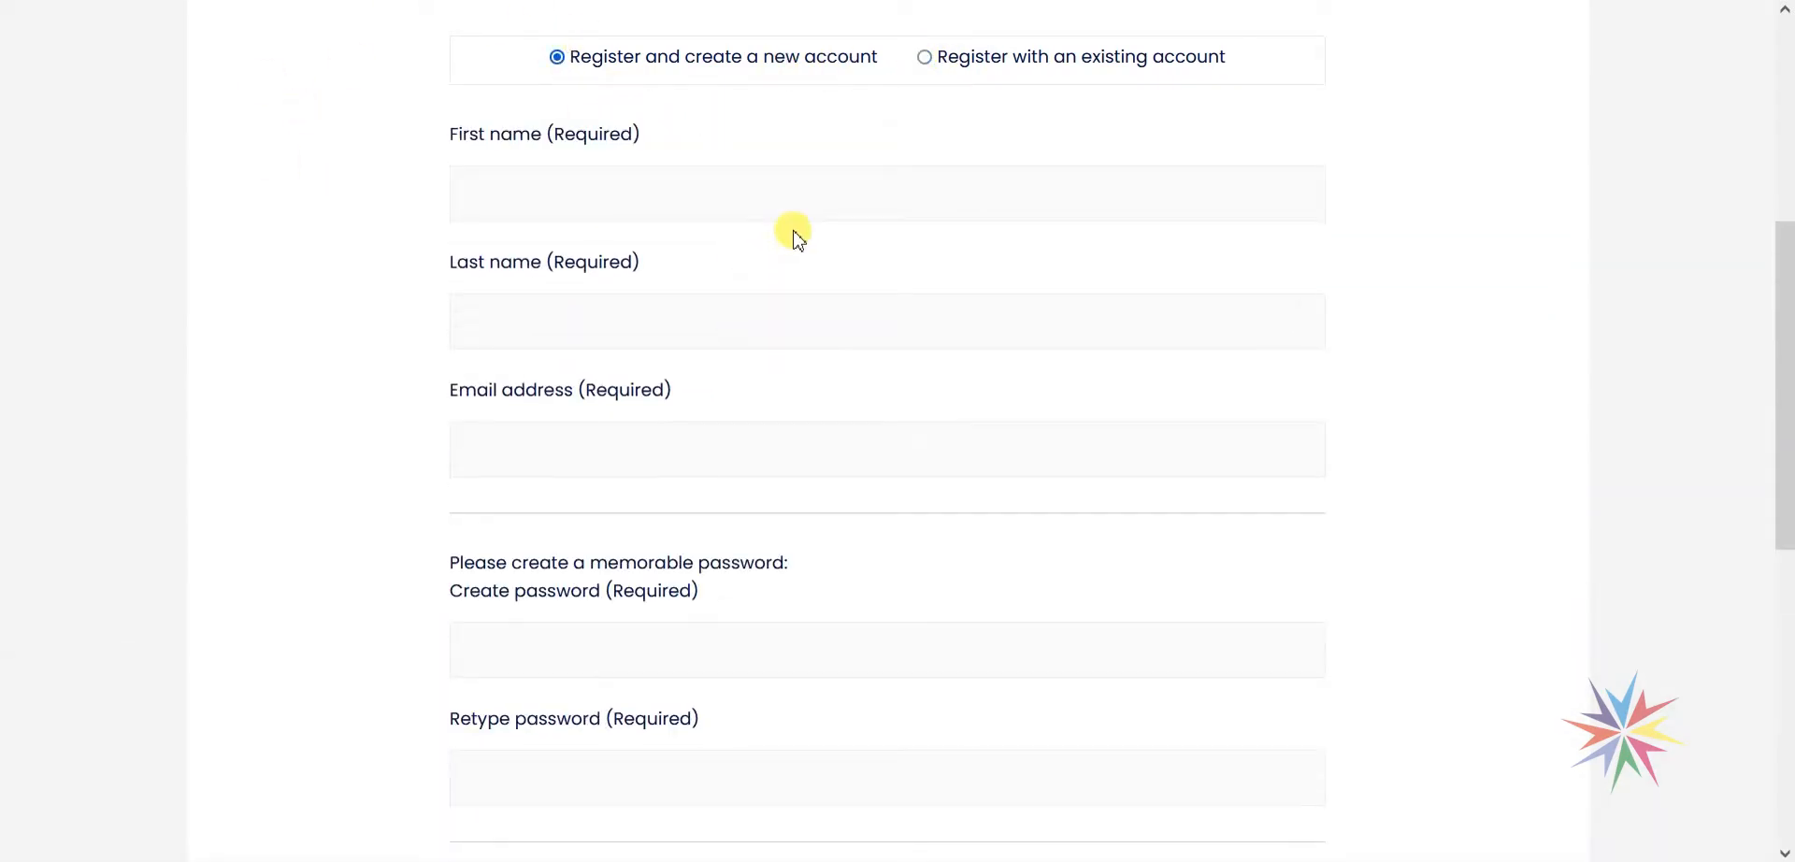
Scroll through the whole Discover form, then return to the admin Registration forms list.
scroll(267, 438, "up", 1)
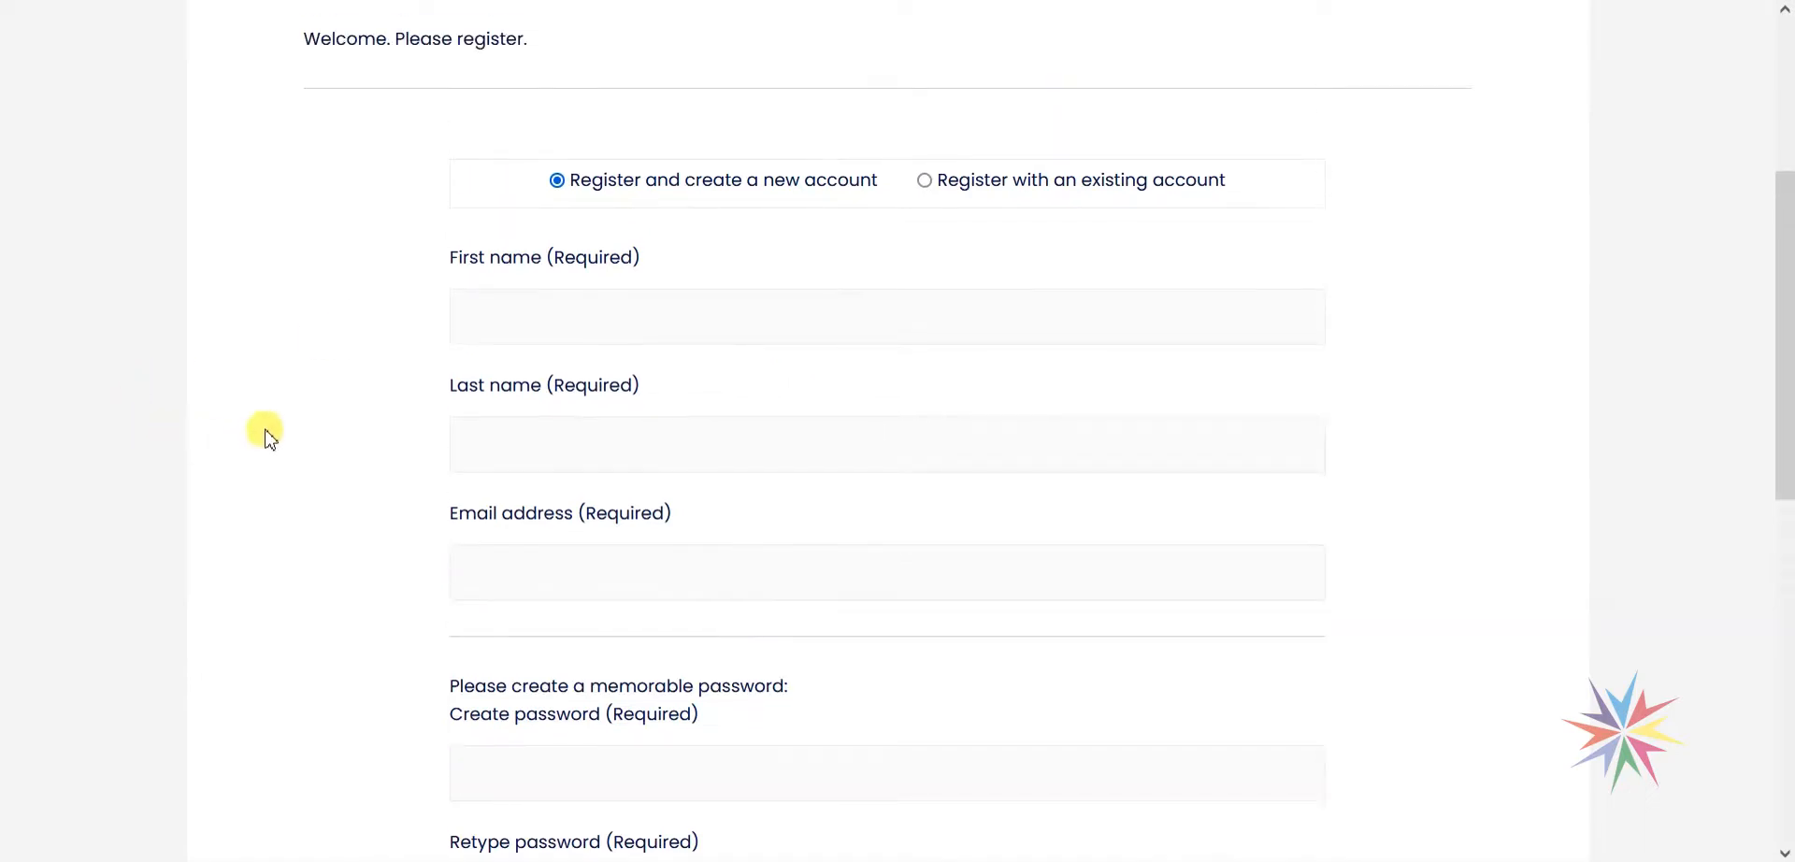
scroll(557, 398, "up", 1)
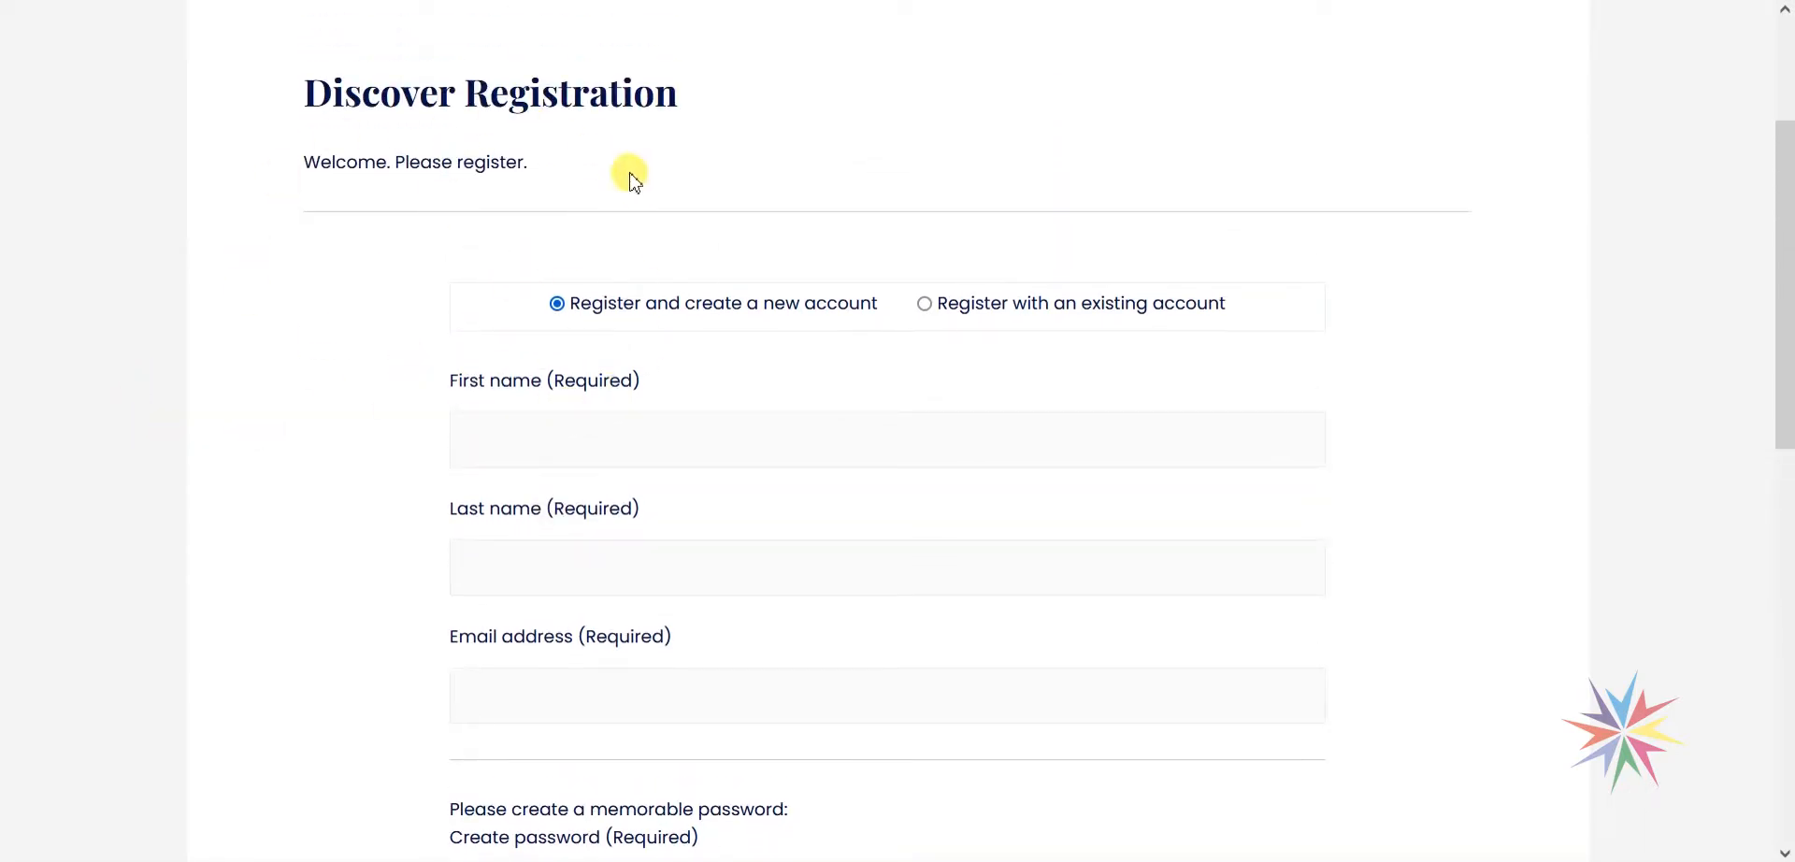
scroll(581, 226, "up", 2)
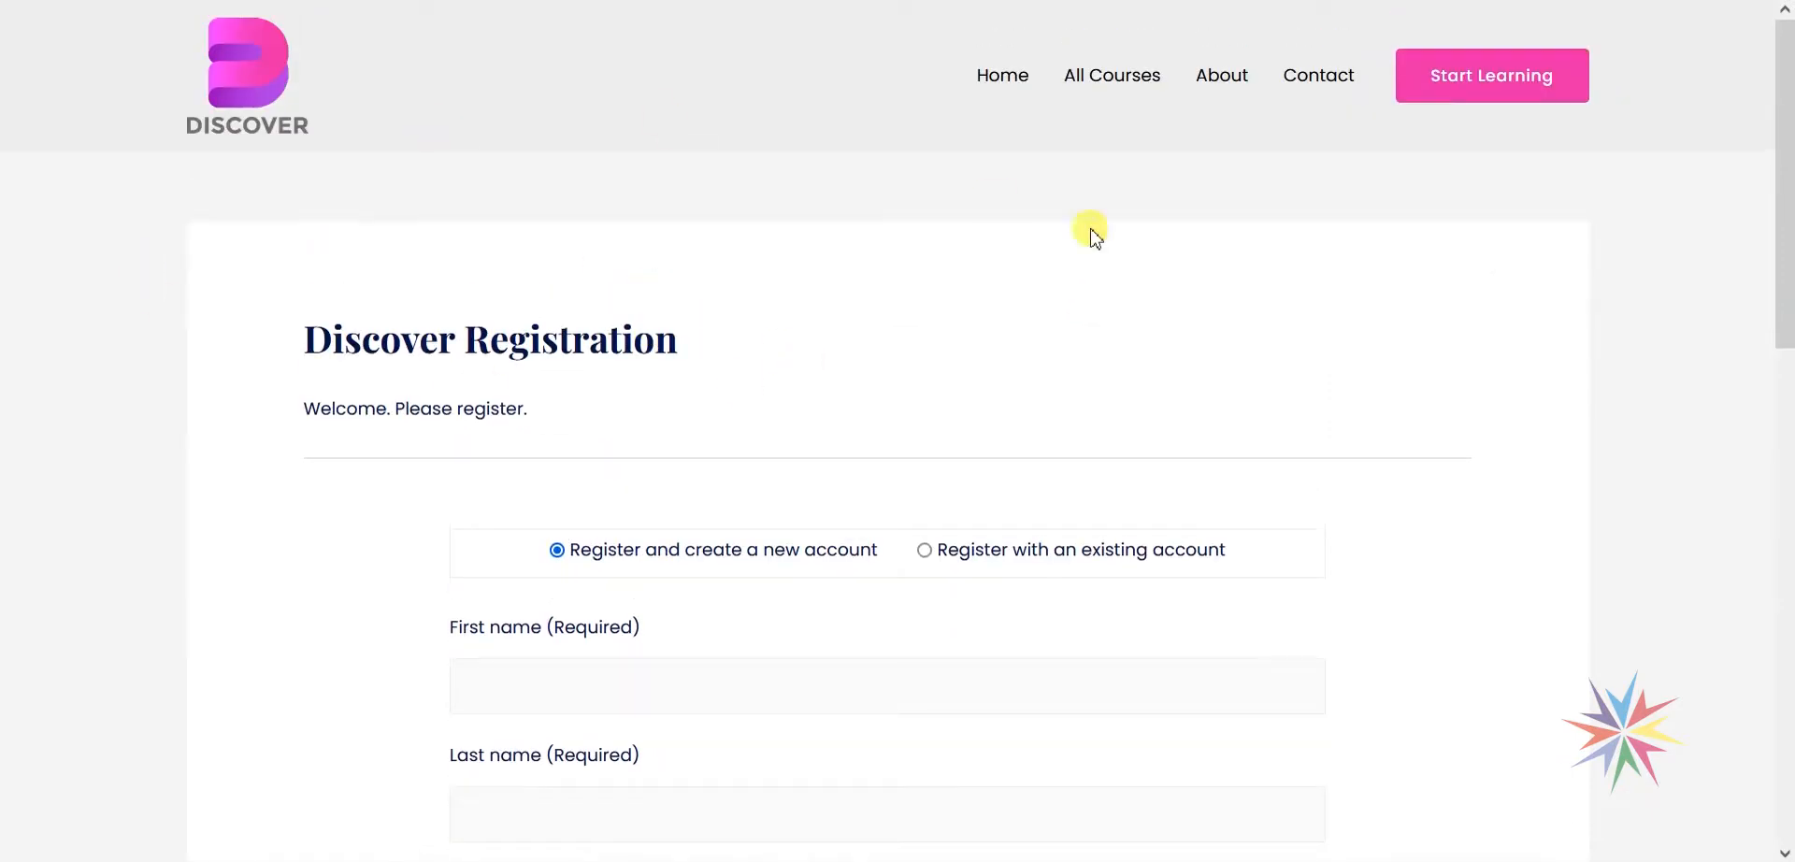
scroll(982, 318, "down", 3)
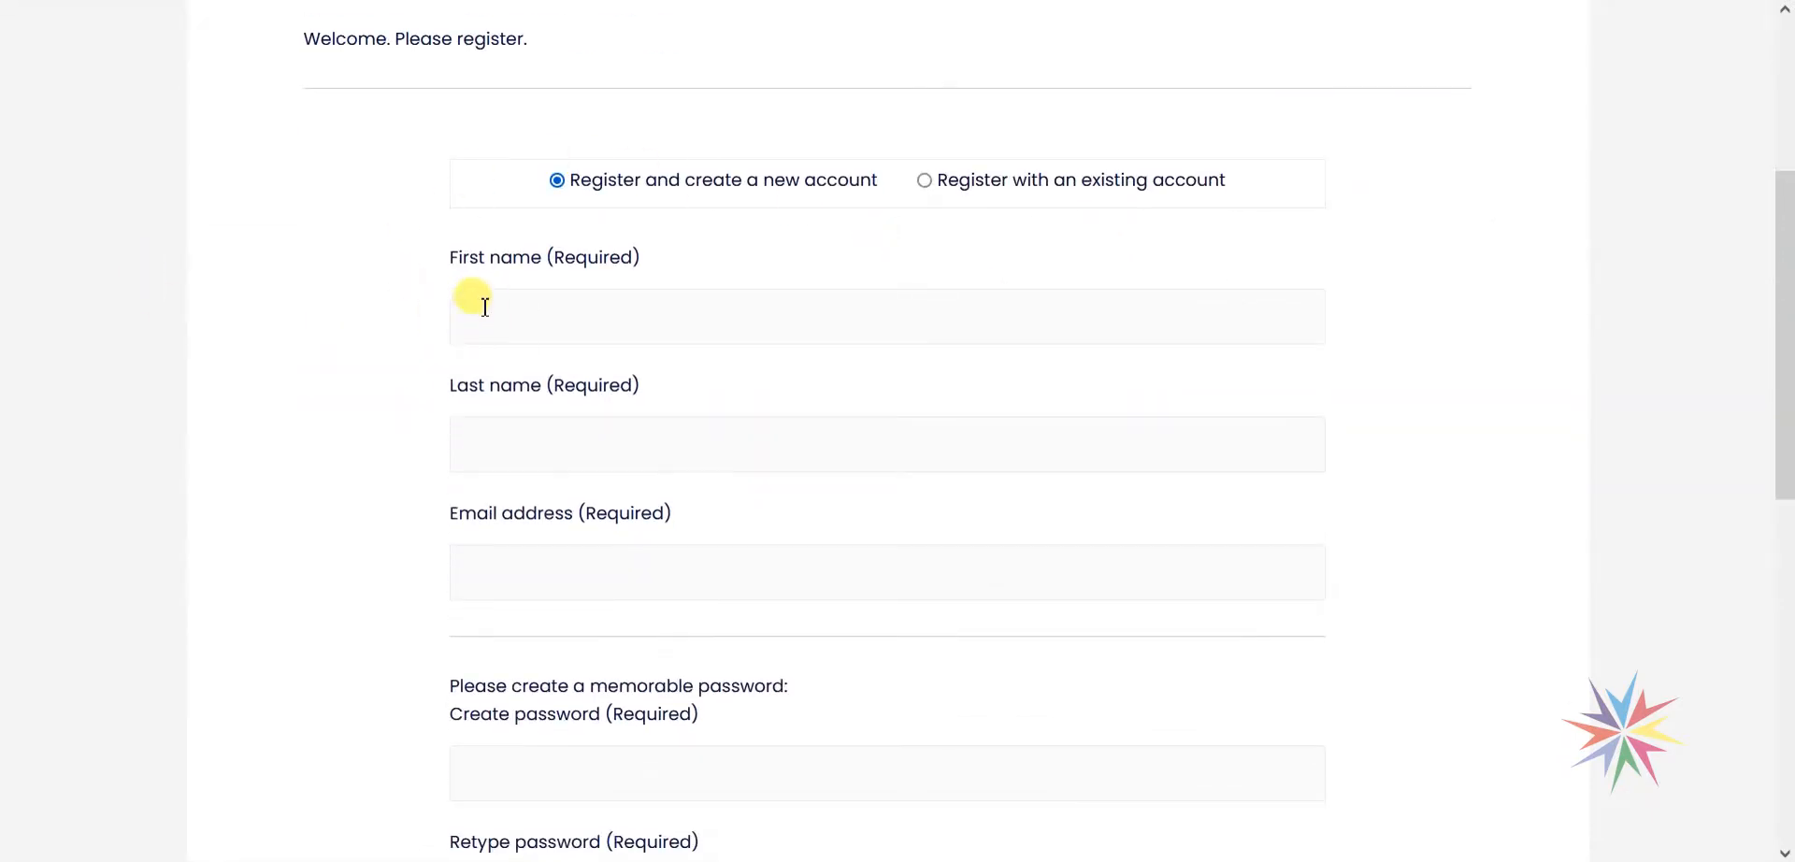
scroll(500, 164, "down", 1)
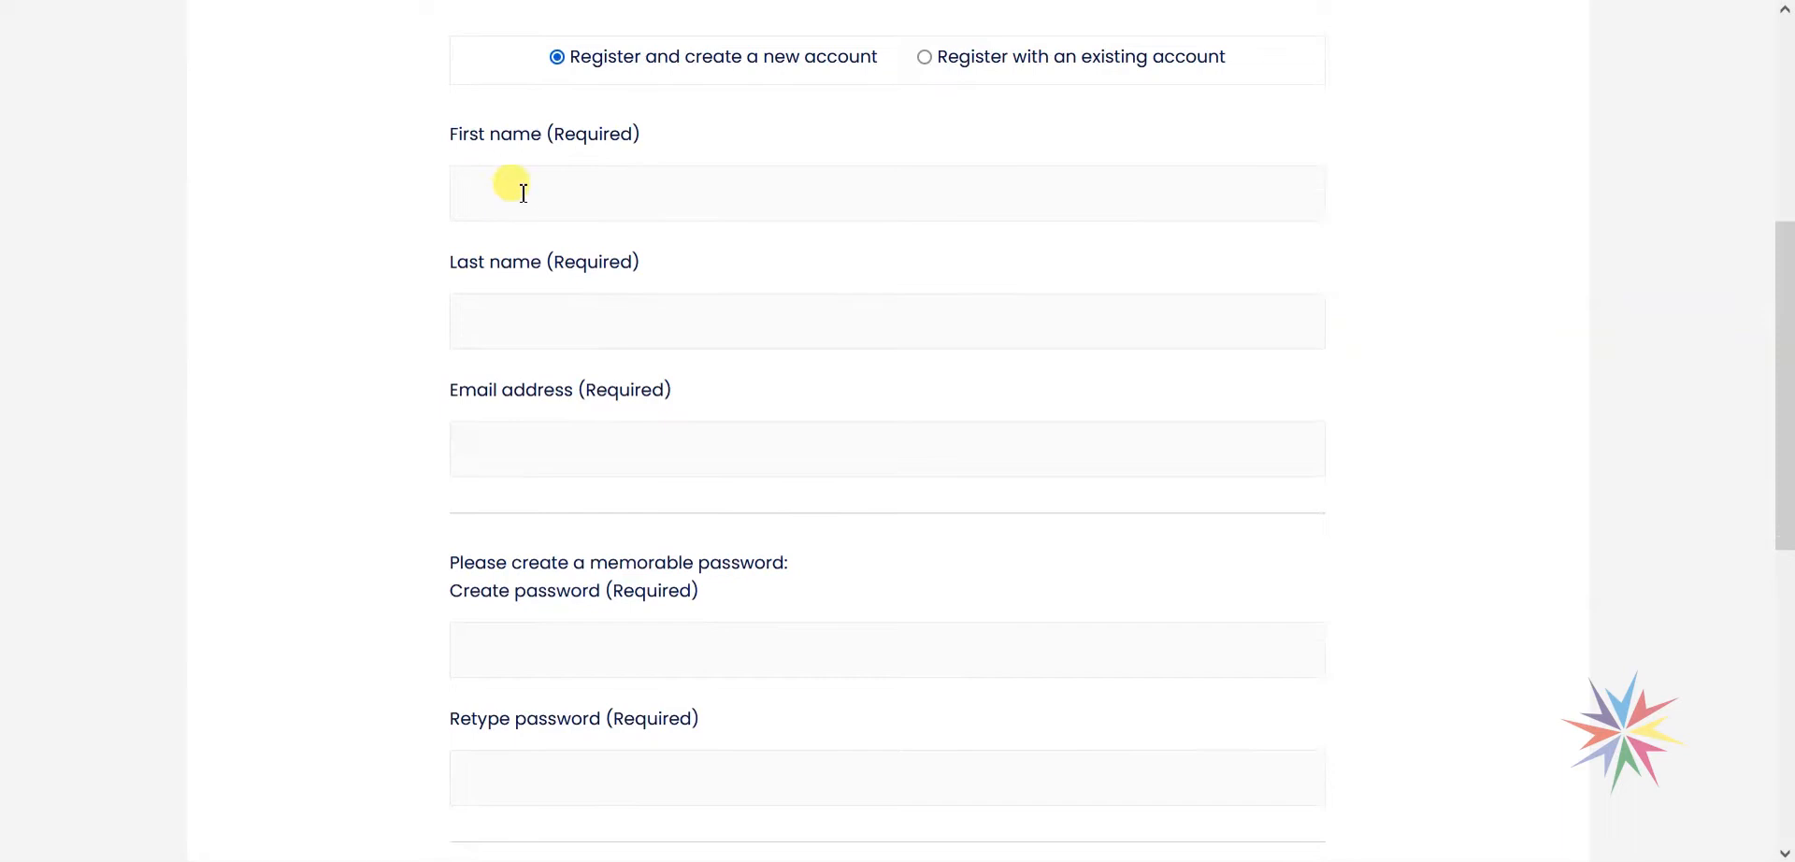
scroll(461, 312, "down", 1)
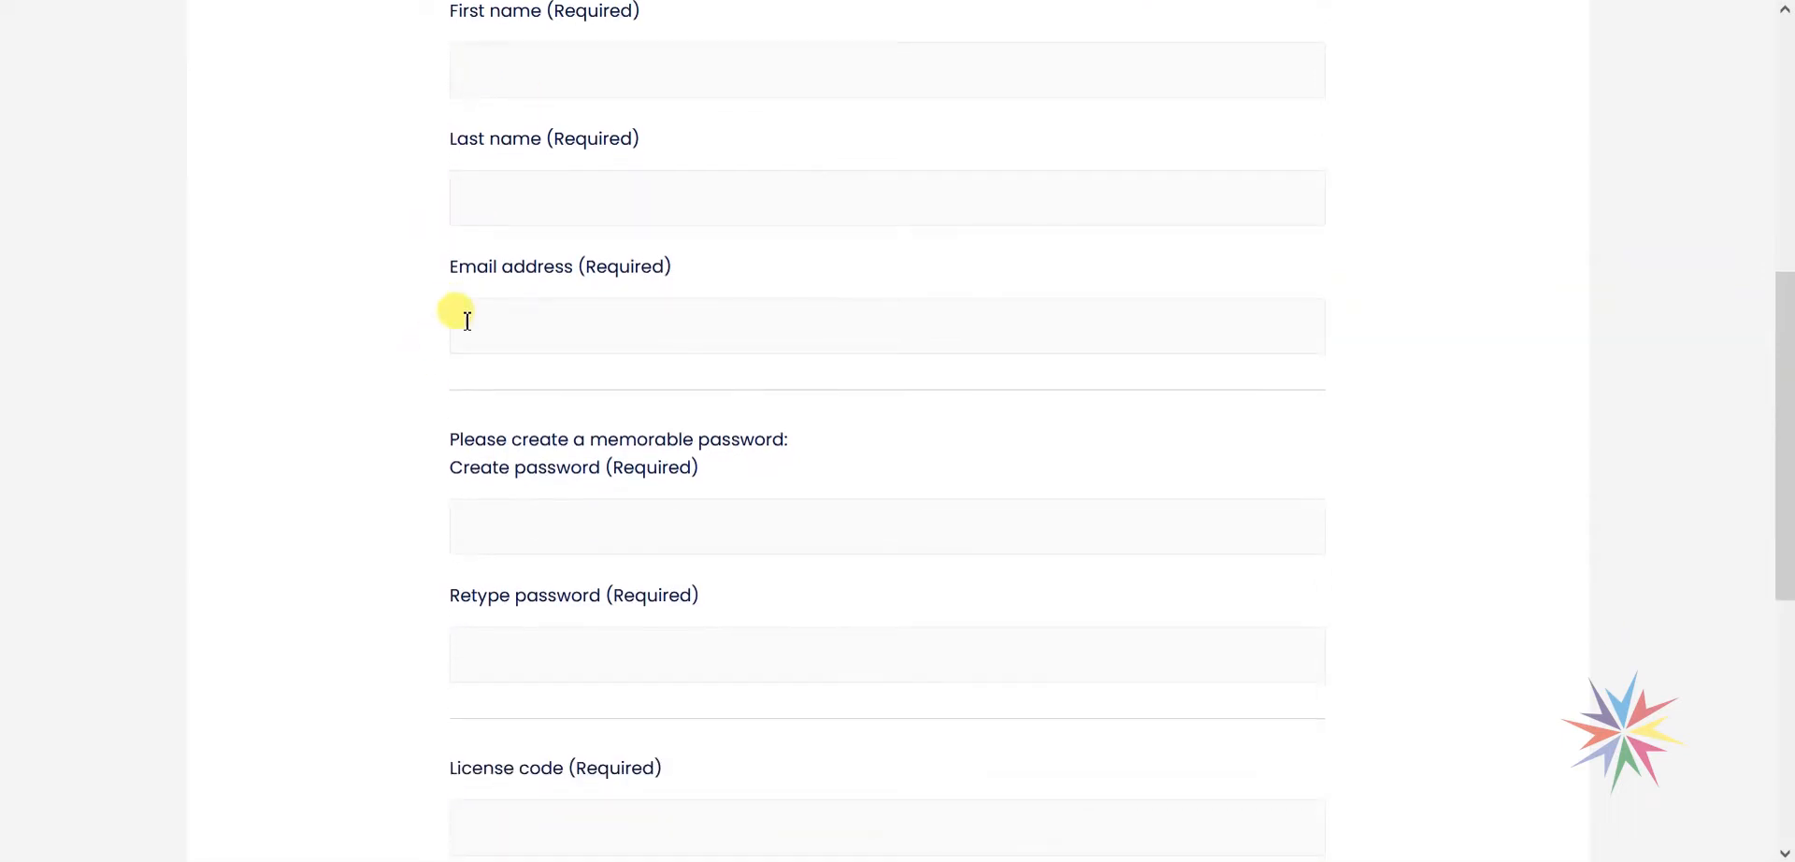
scroll(614, 352, "down", 2)
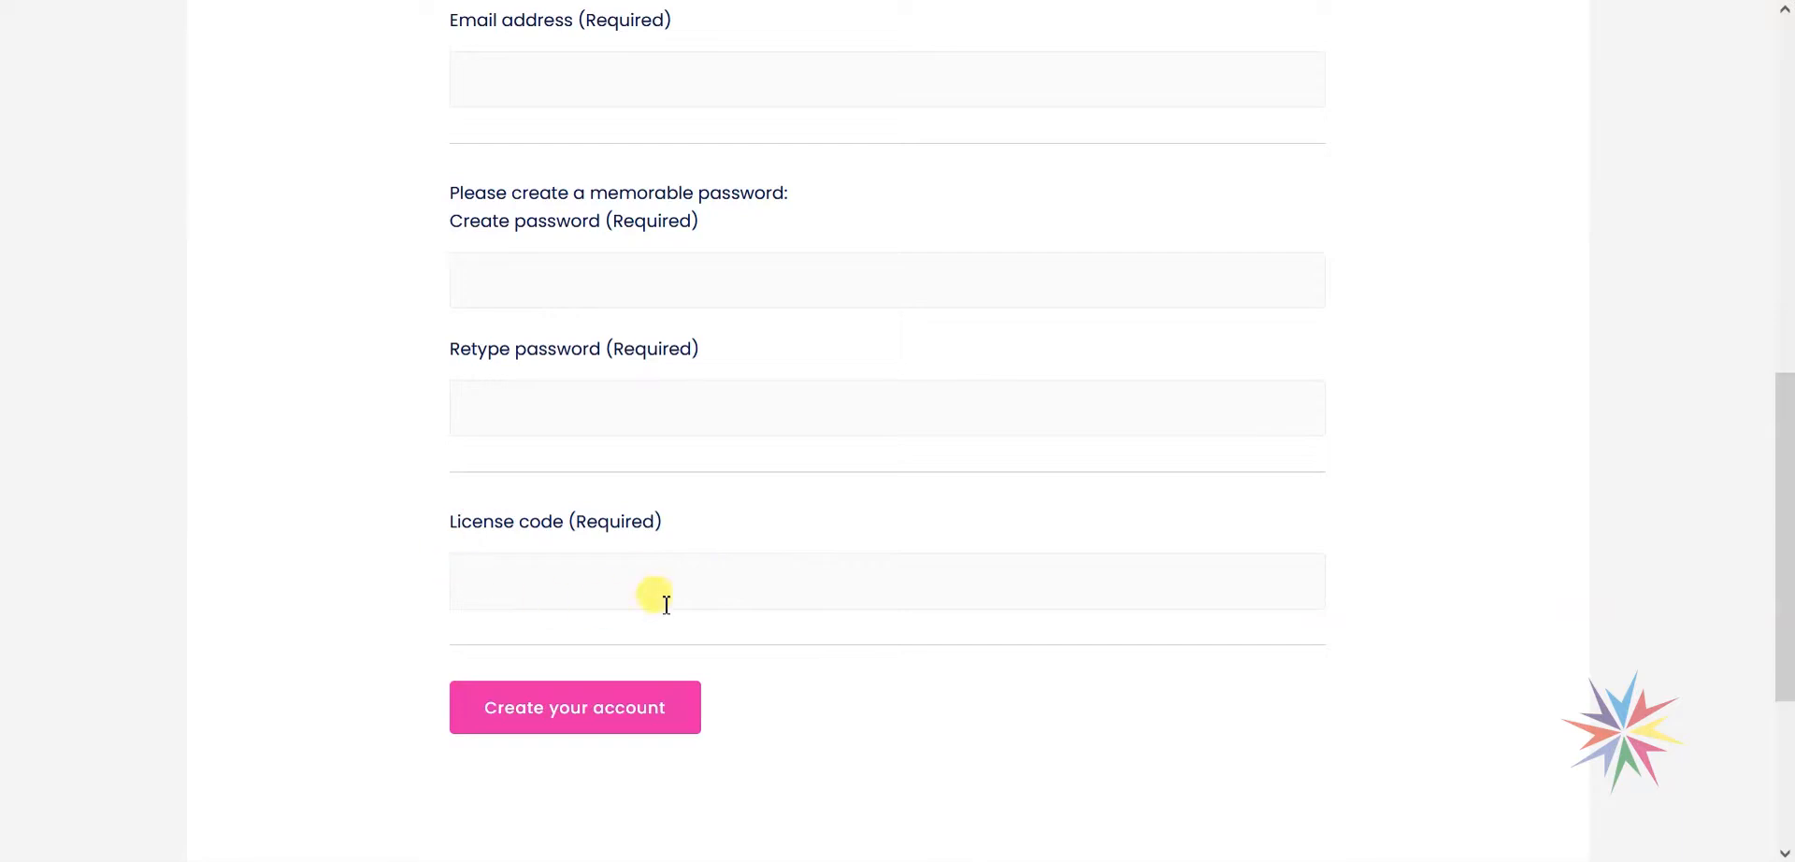
scroll(551, 577, "down", 2)
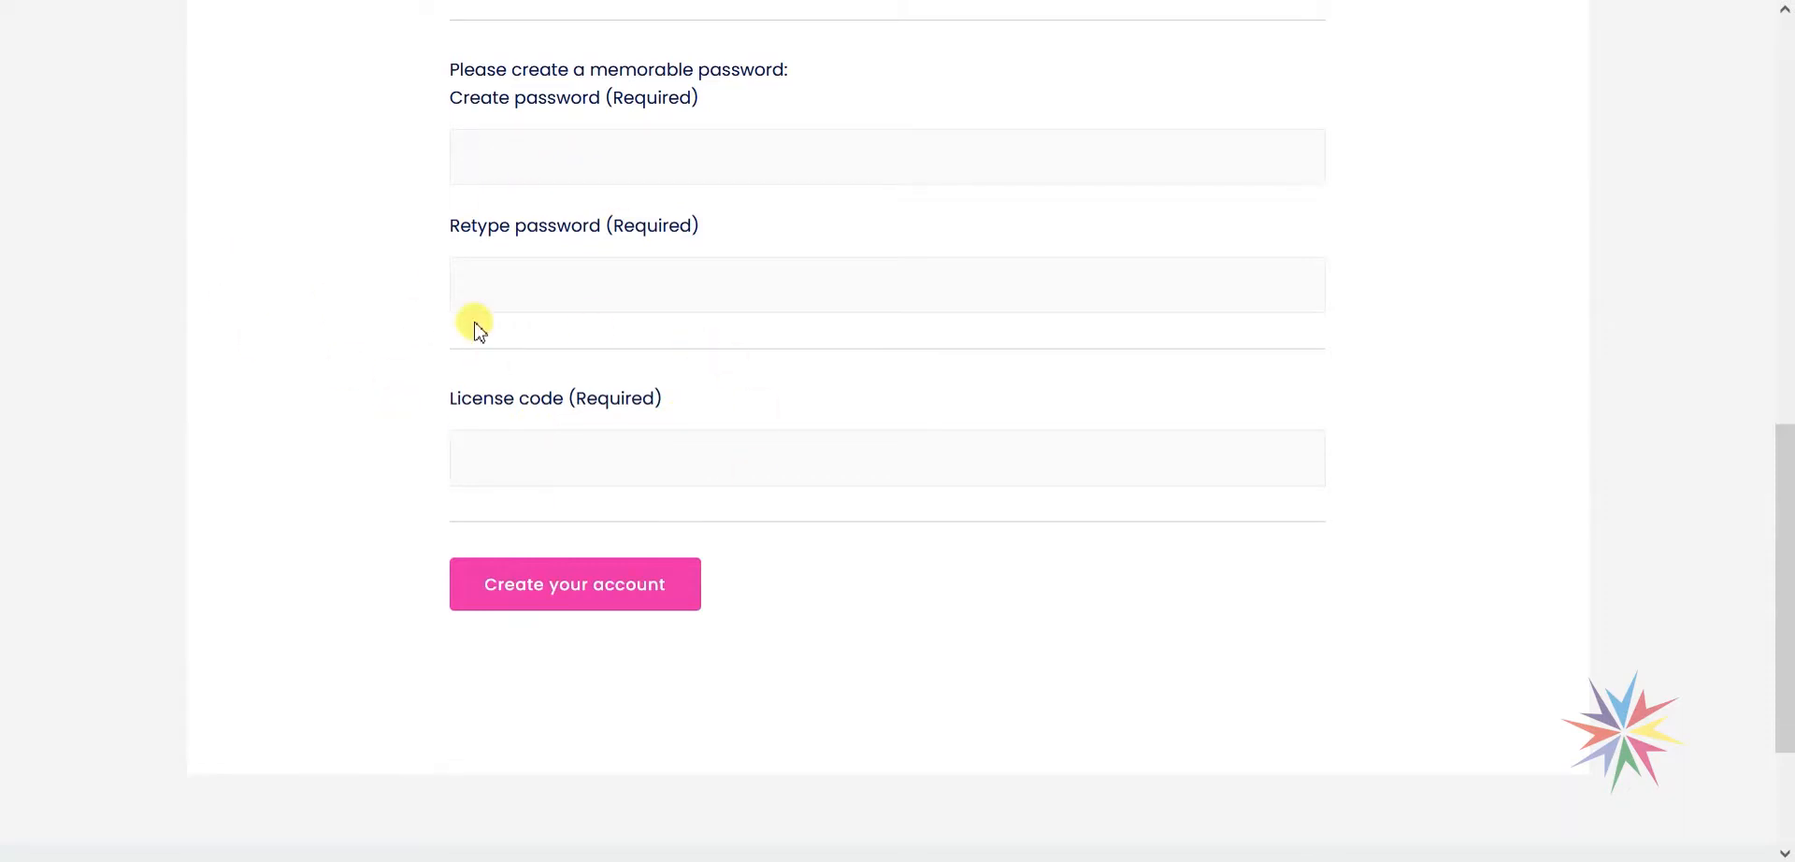
scroll(601, 475, "up", 2)
scroll(606, 468, "up", 2)
scroll(613, 545, "down", 4)
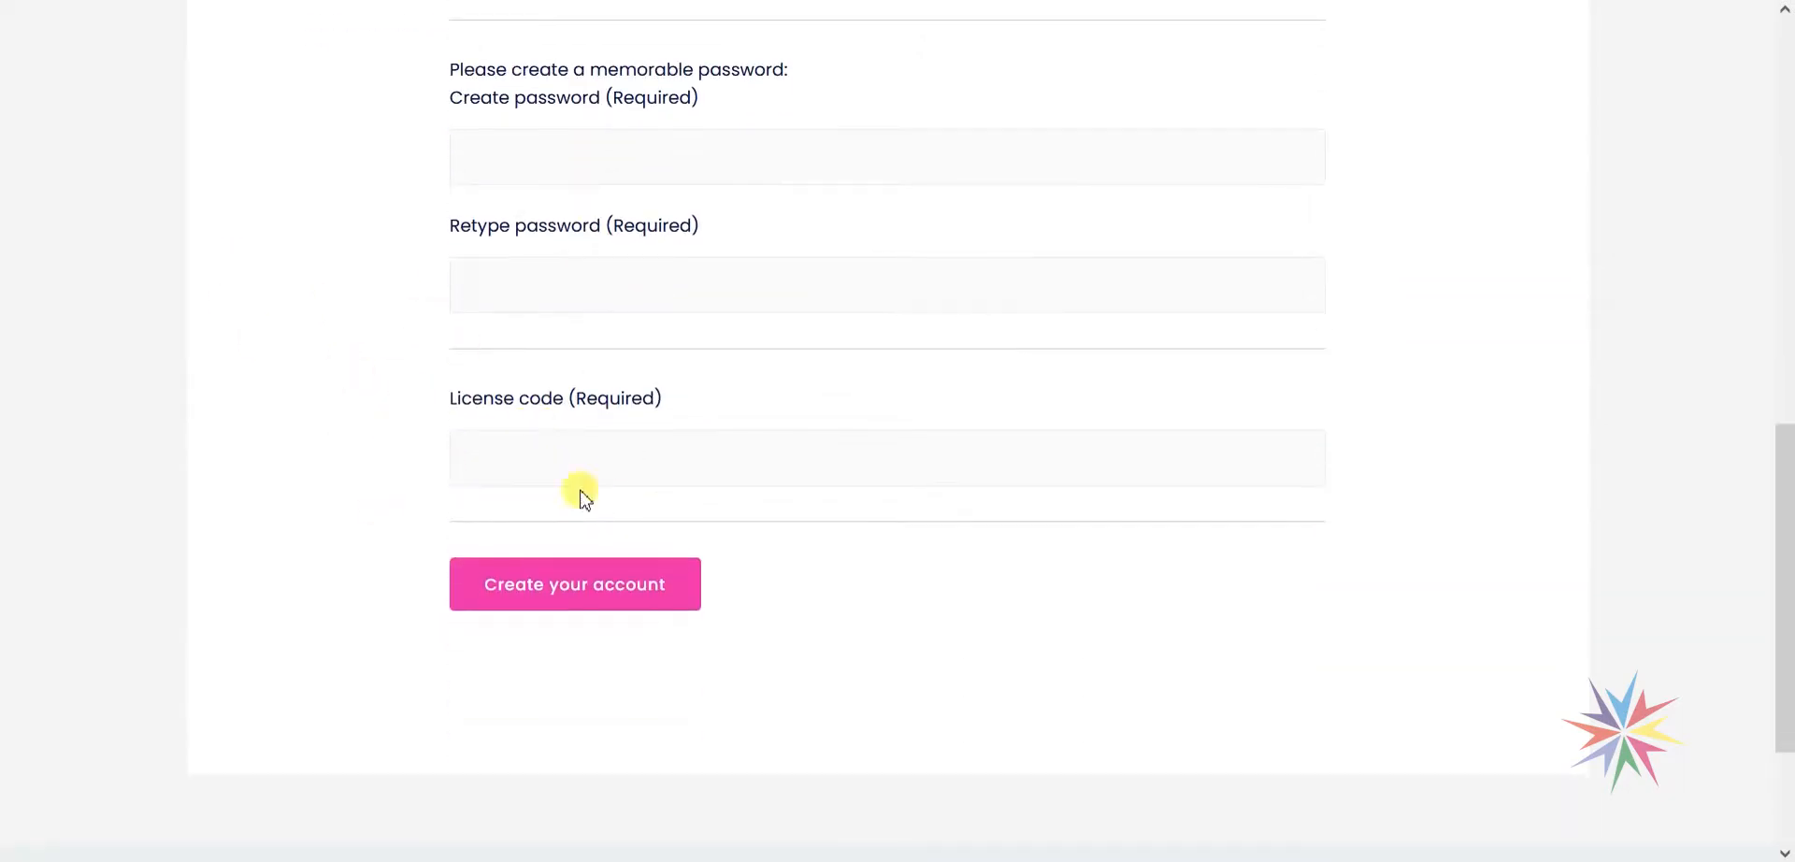
scroll(276, 581, "up", 5)
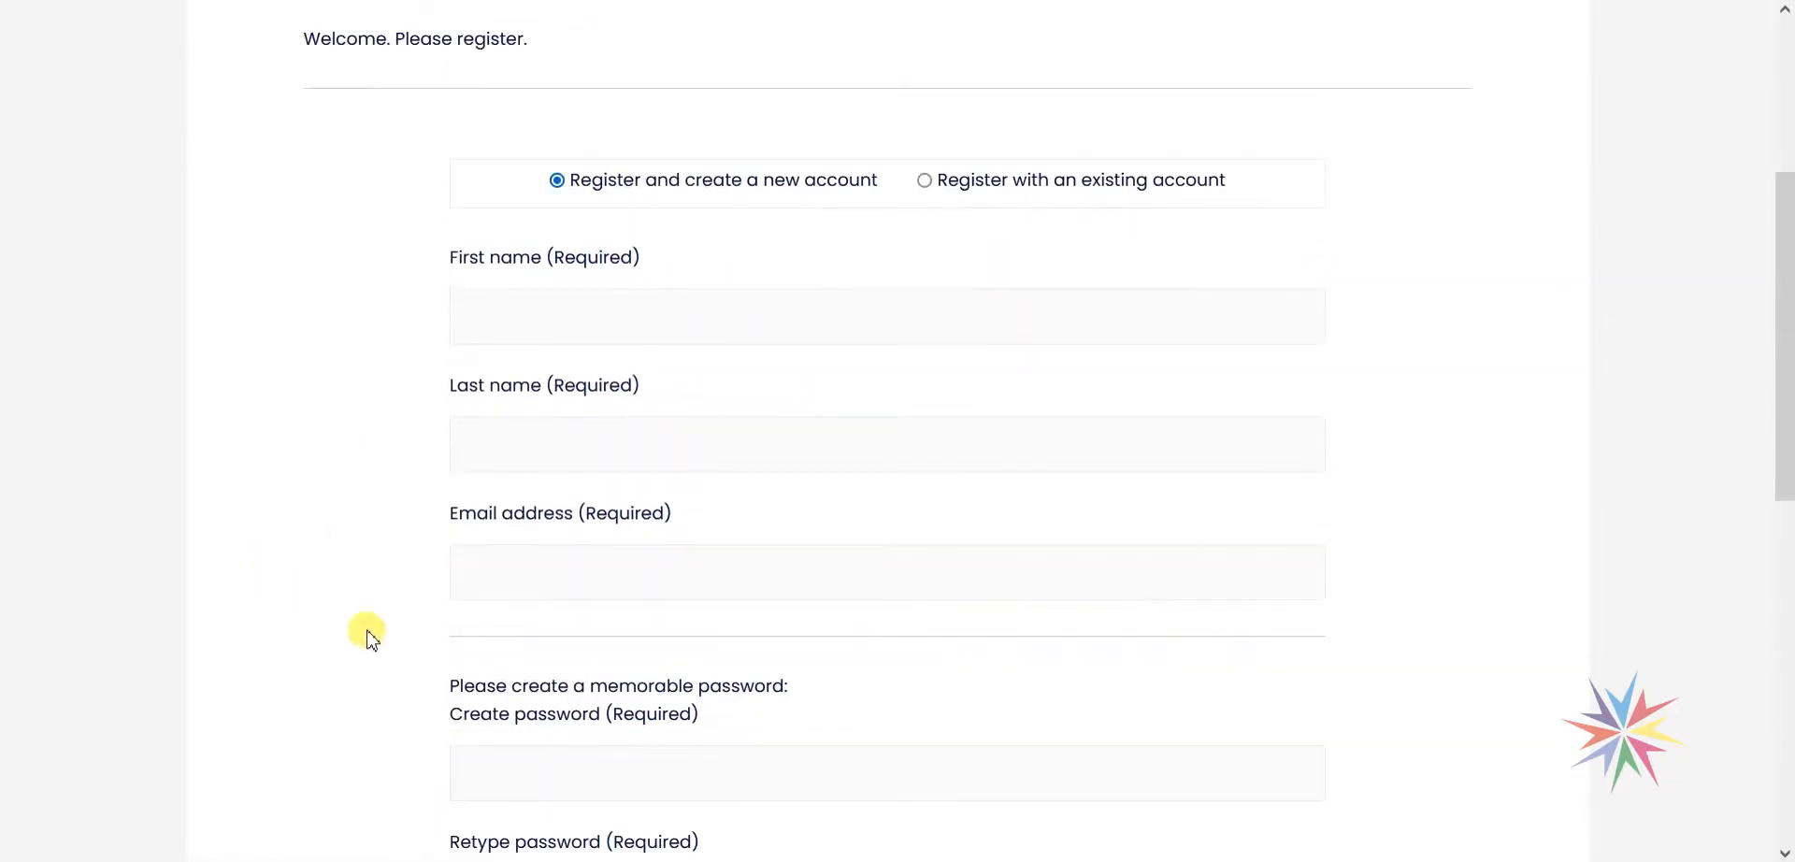
scroll(365, 629, "up", 1)
scroll(368, 635, "up", 2)
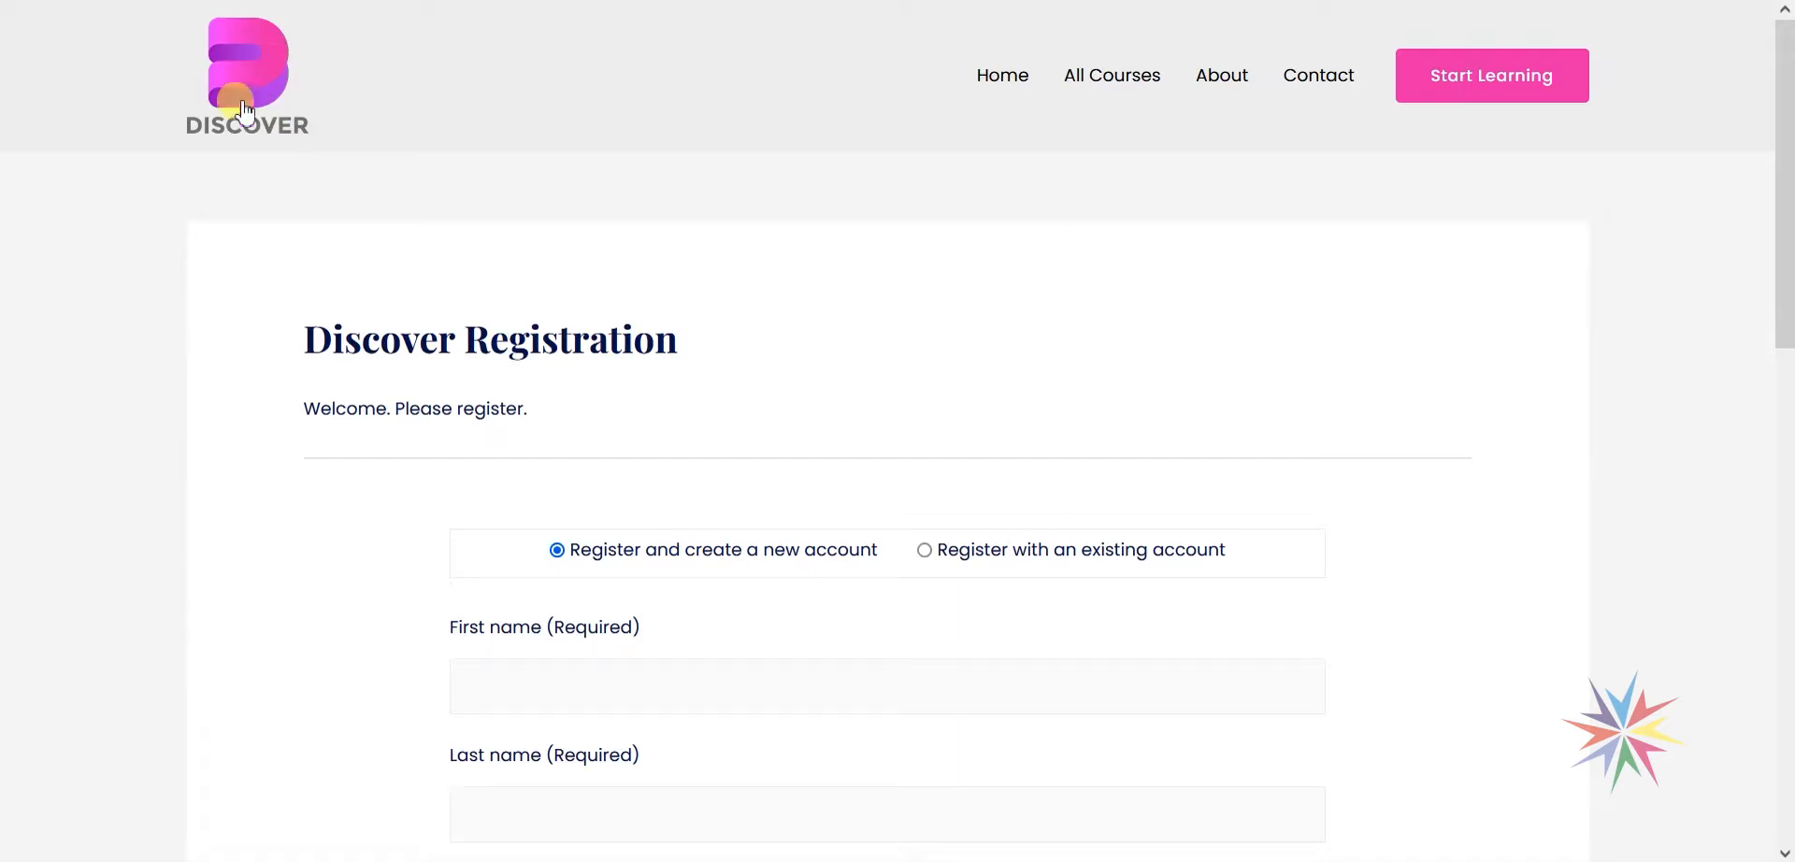
scroll(1294, 440, "down", 7)
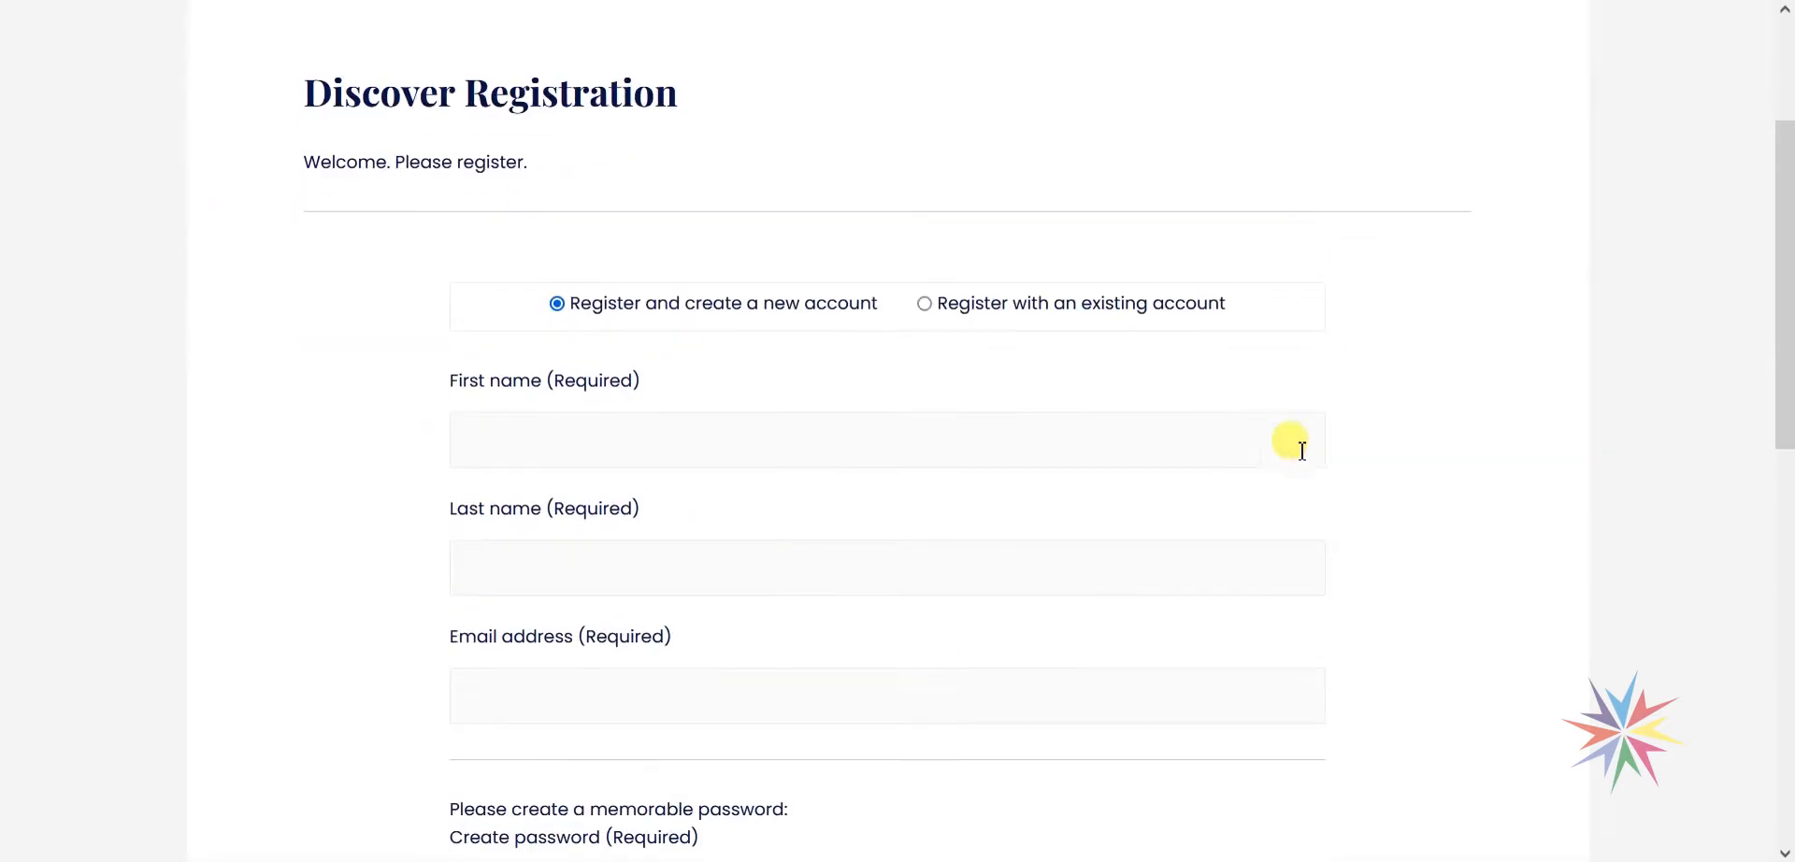
scroll(1353, 551, "down", 3)
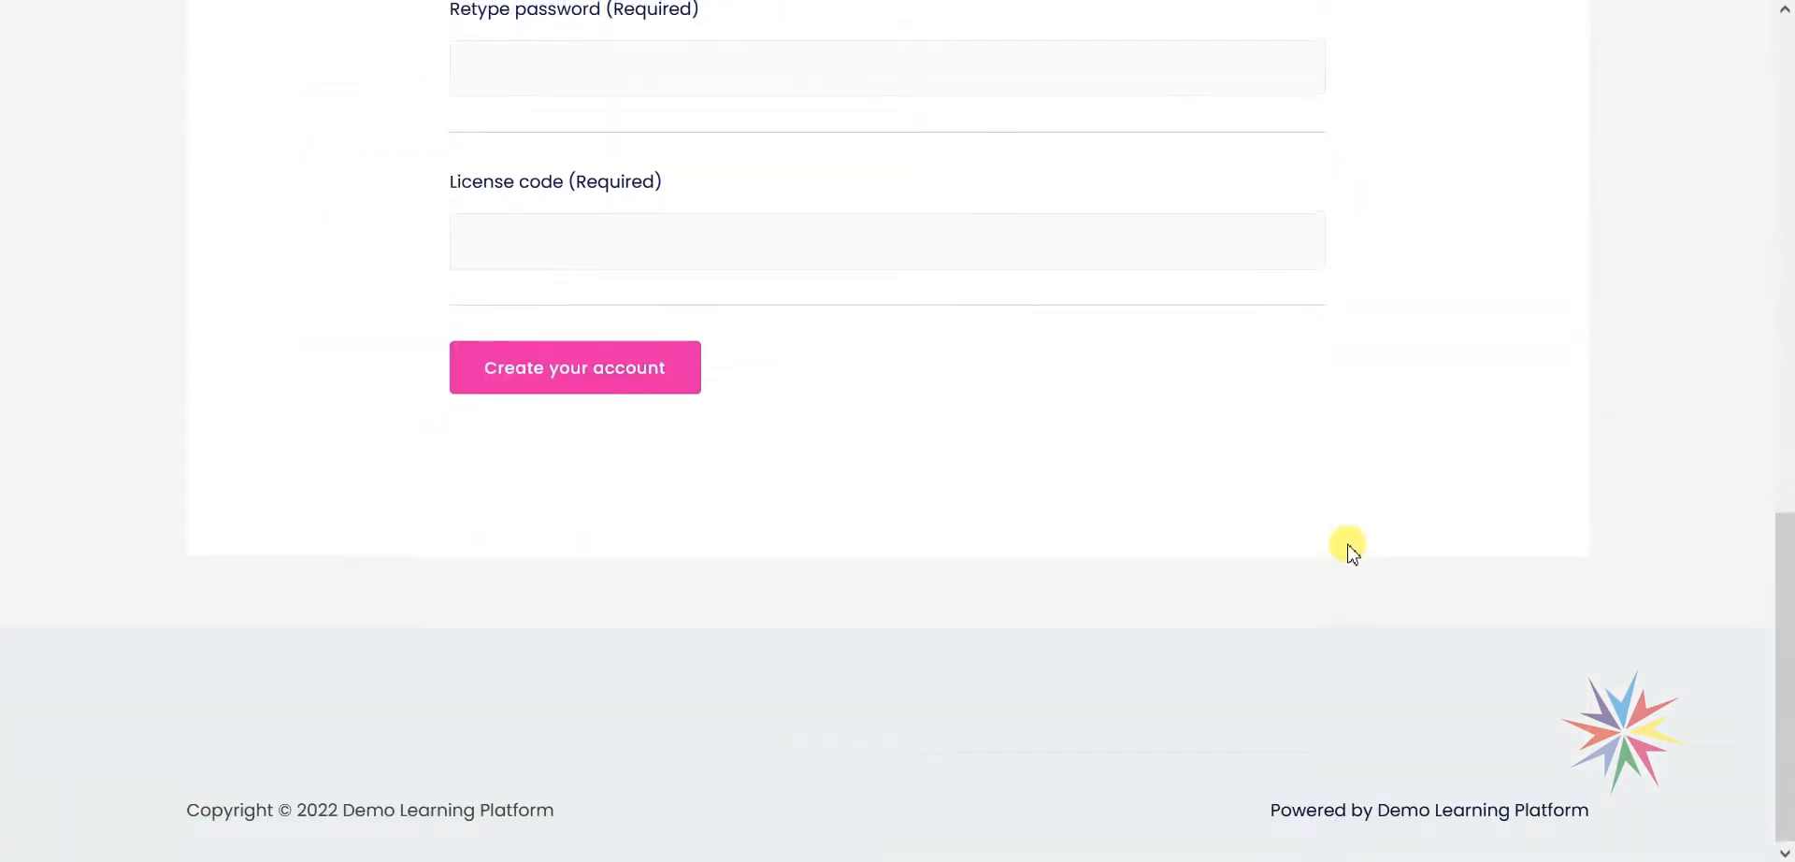
scroll(1347, 552, "up", 10)
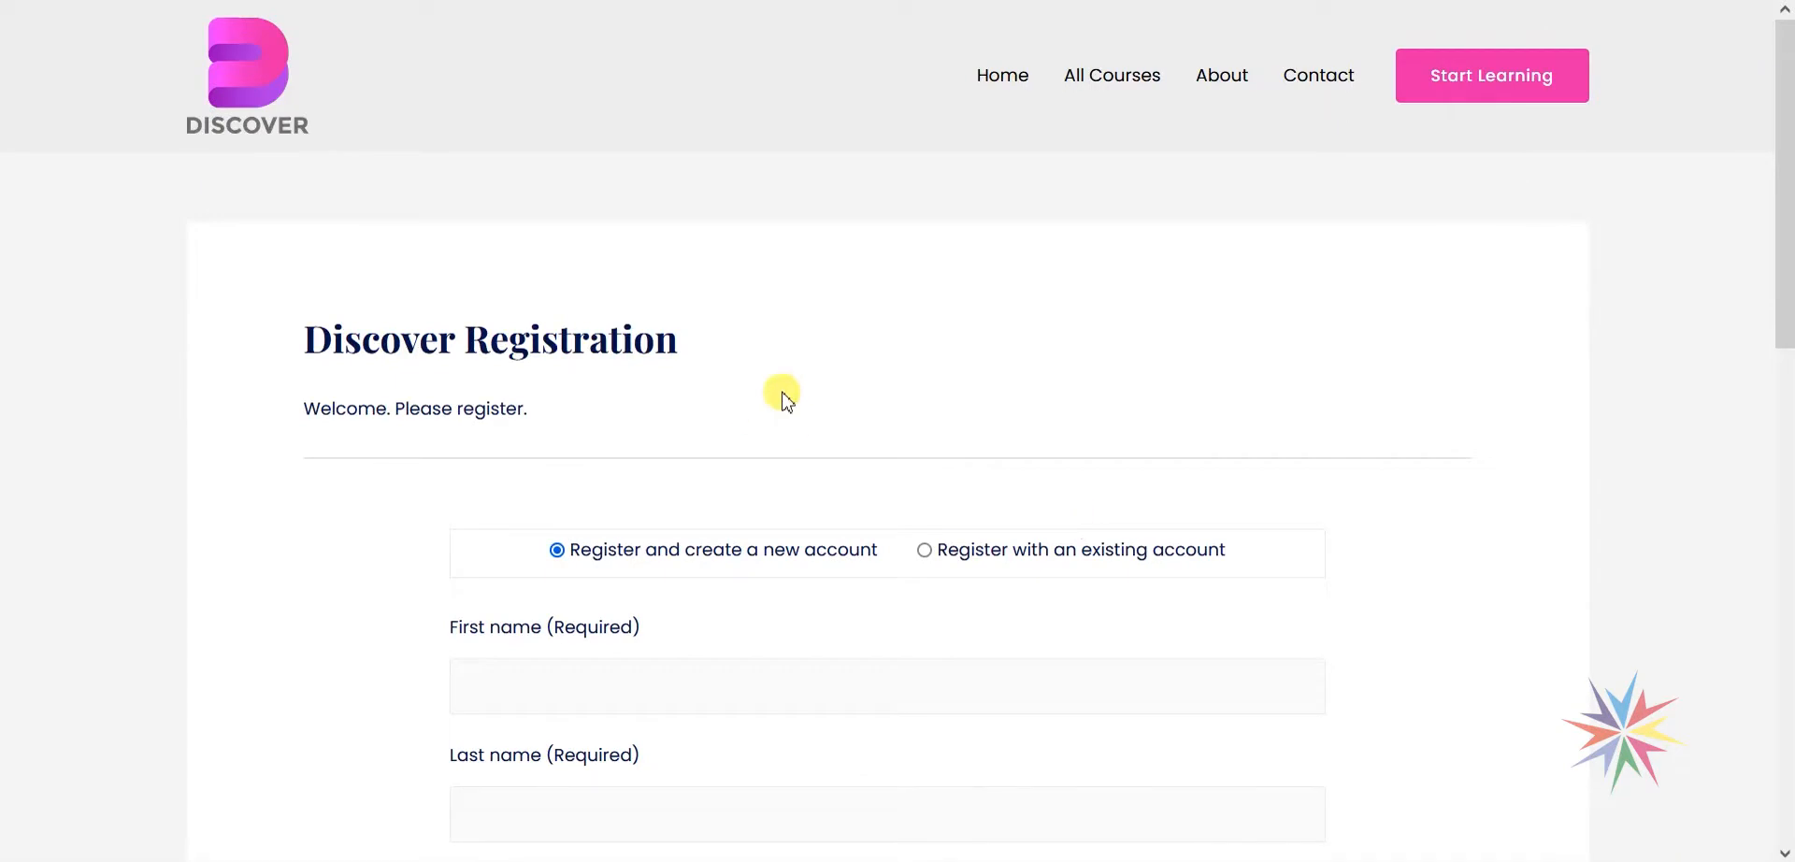
scroll(785, 397, "down", 3)
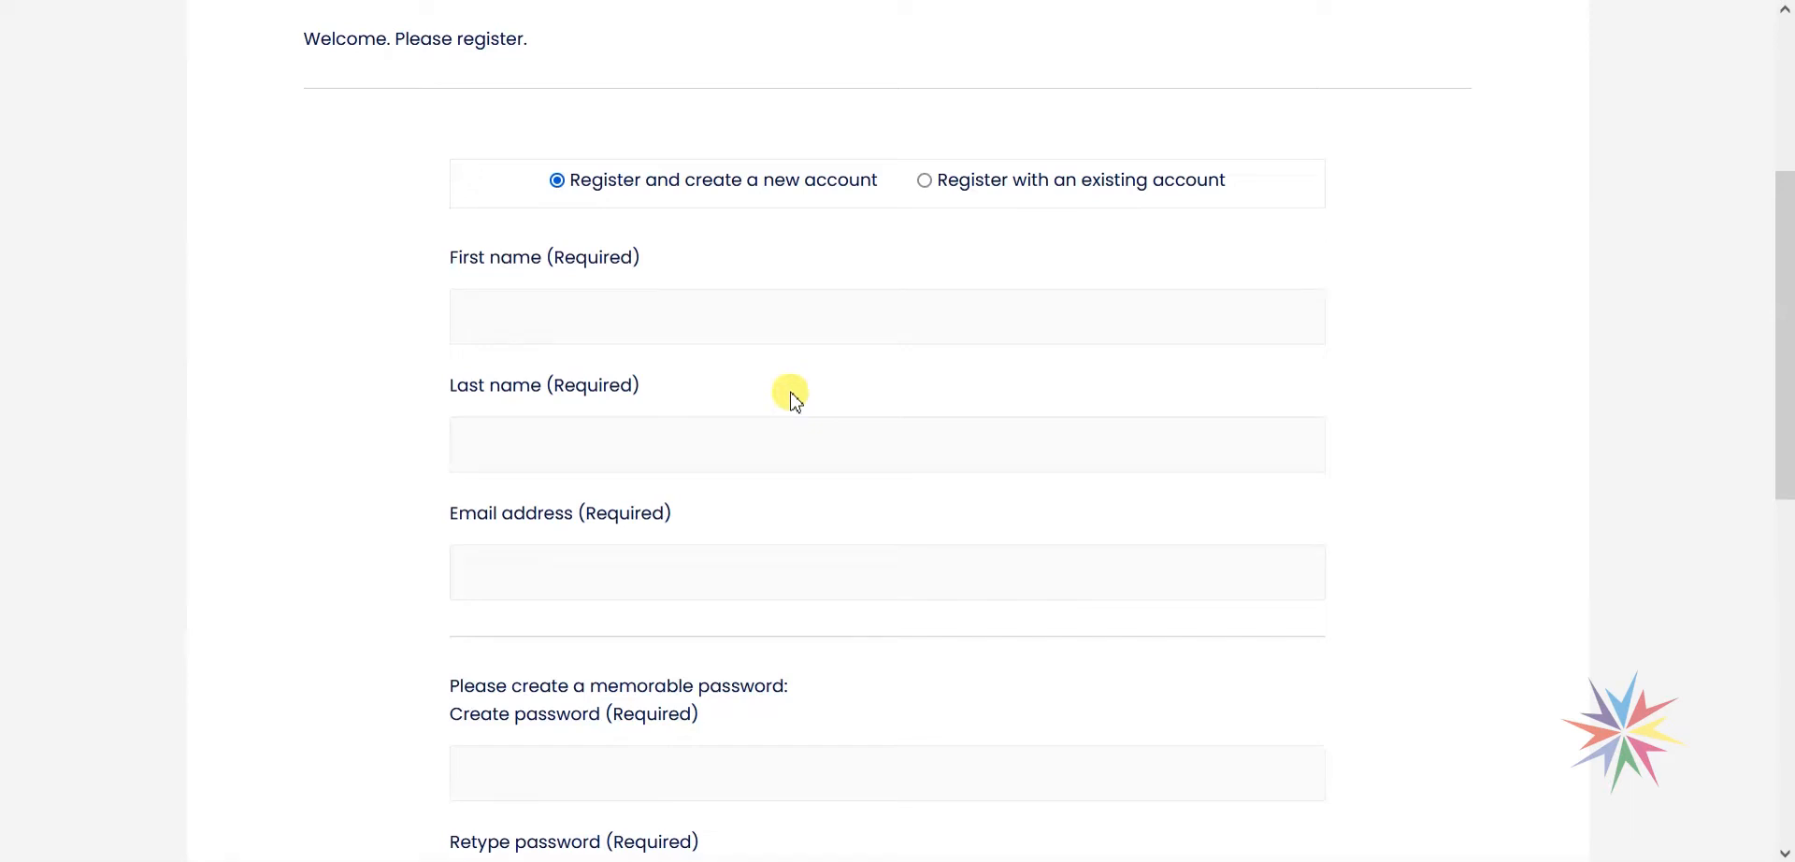
scroll(793, 398, "down", 1)
scroll(711, 392, "down", 2)
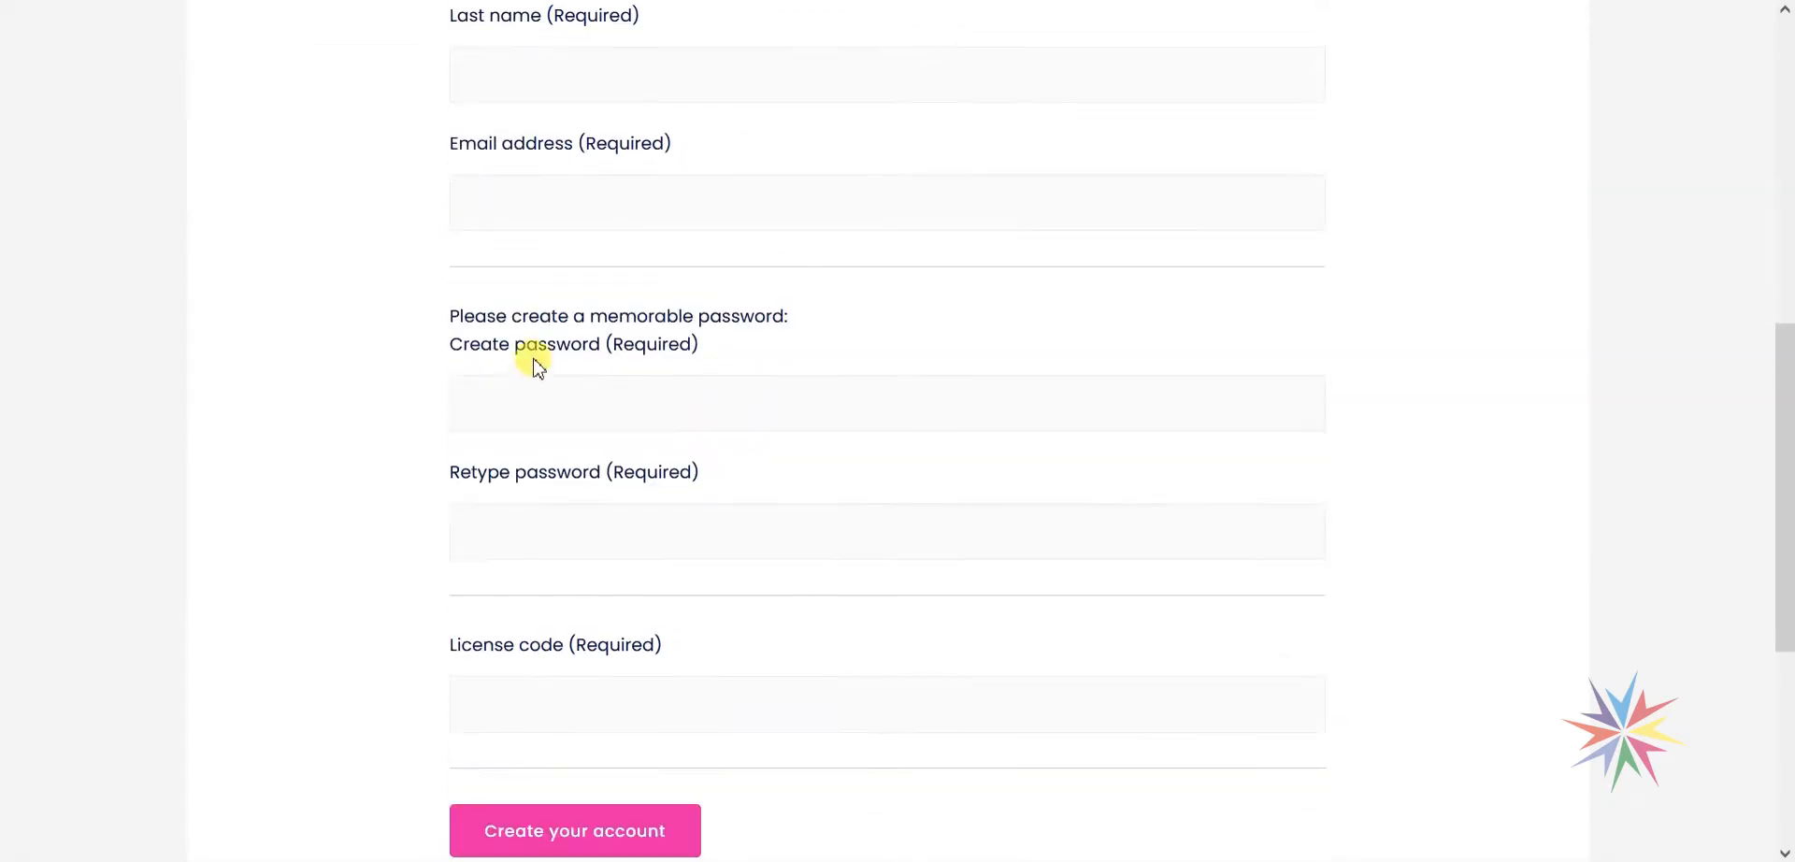
scroll(537, 367, "up", 6)
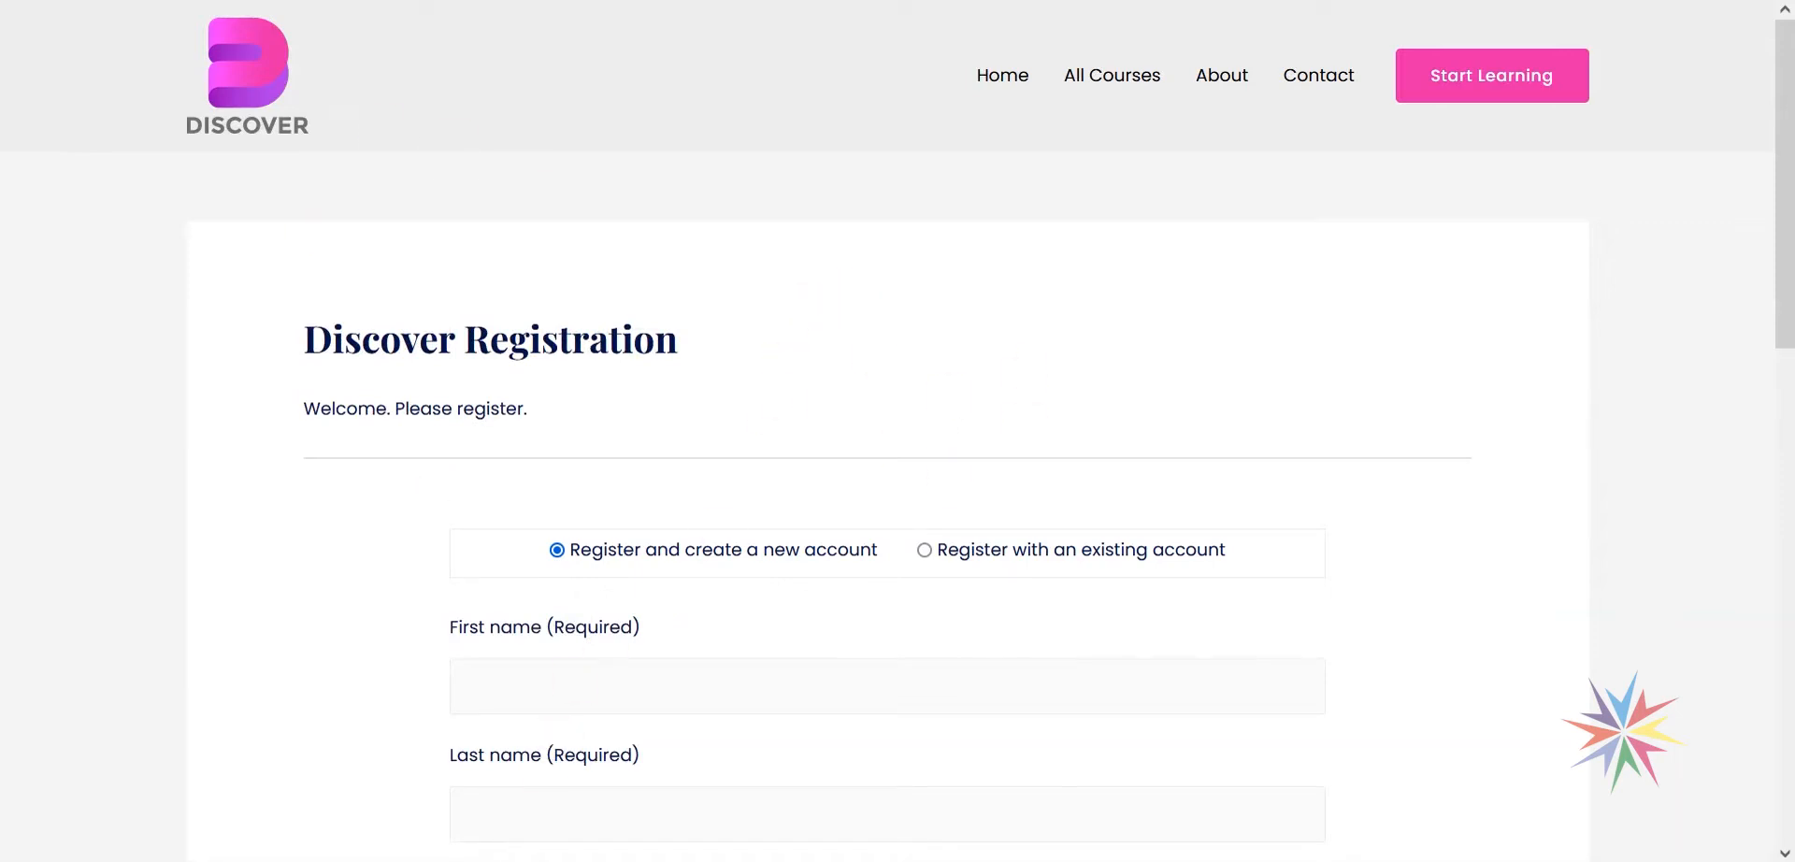
mouse_move(491, 860)
left_click(401, 797)
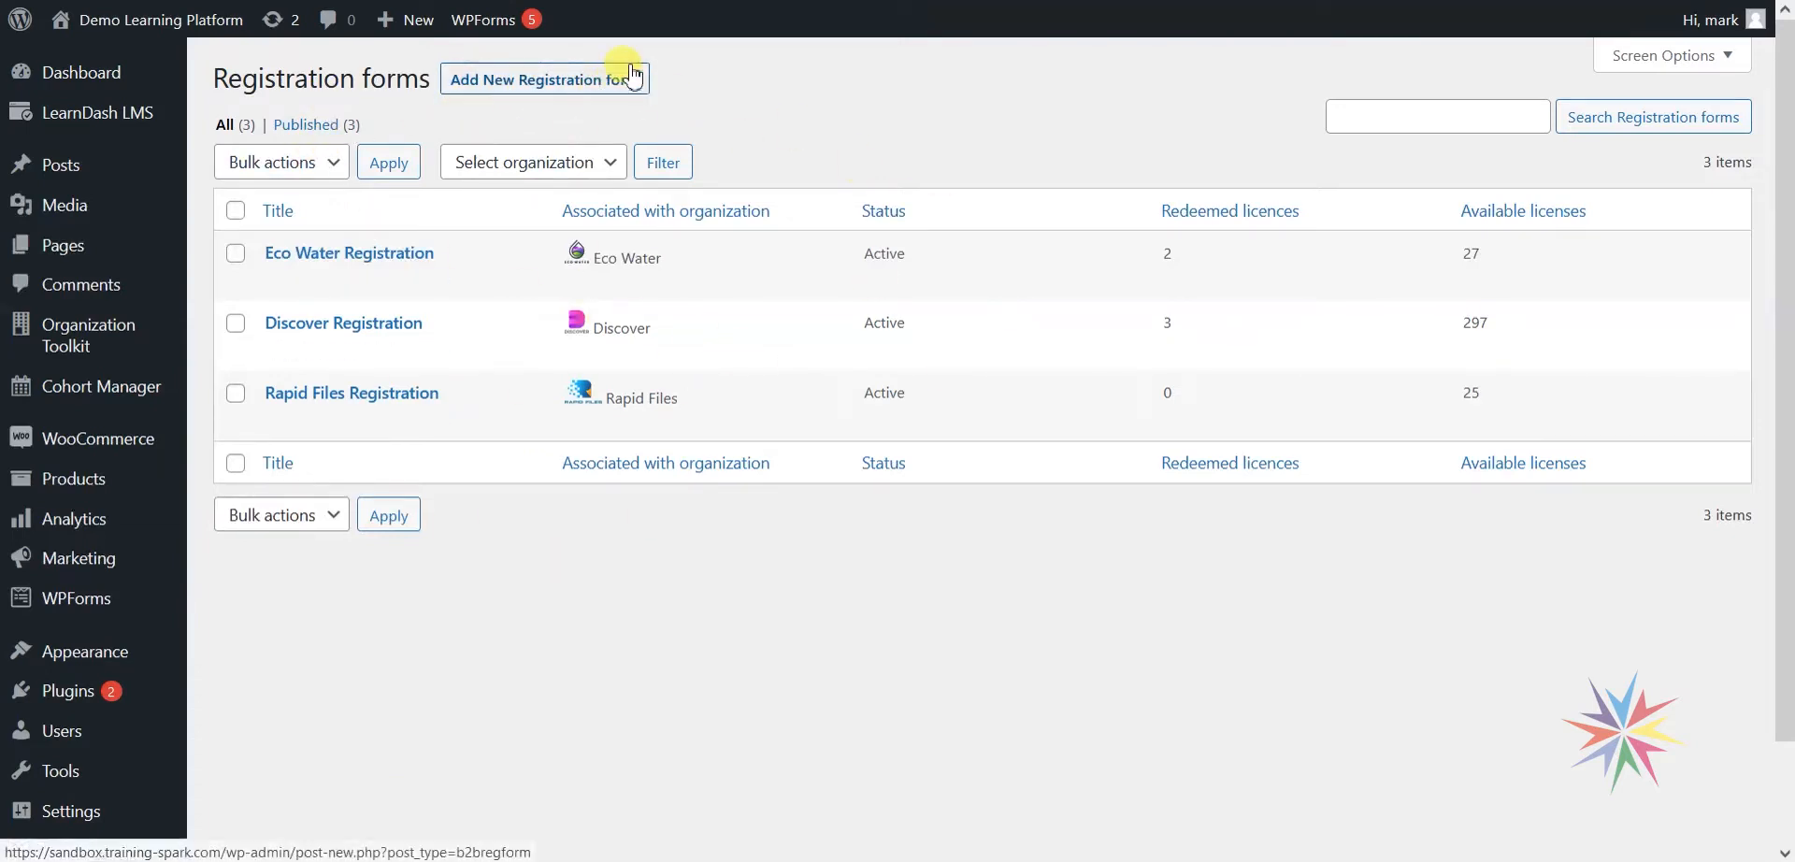
Add a new registration form titled 'Home Tech Registration' and generate its permalink.
left_click(547, 85)
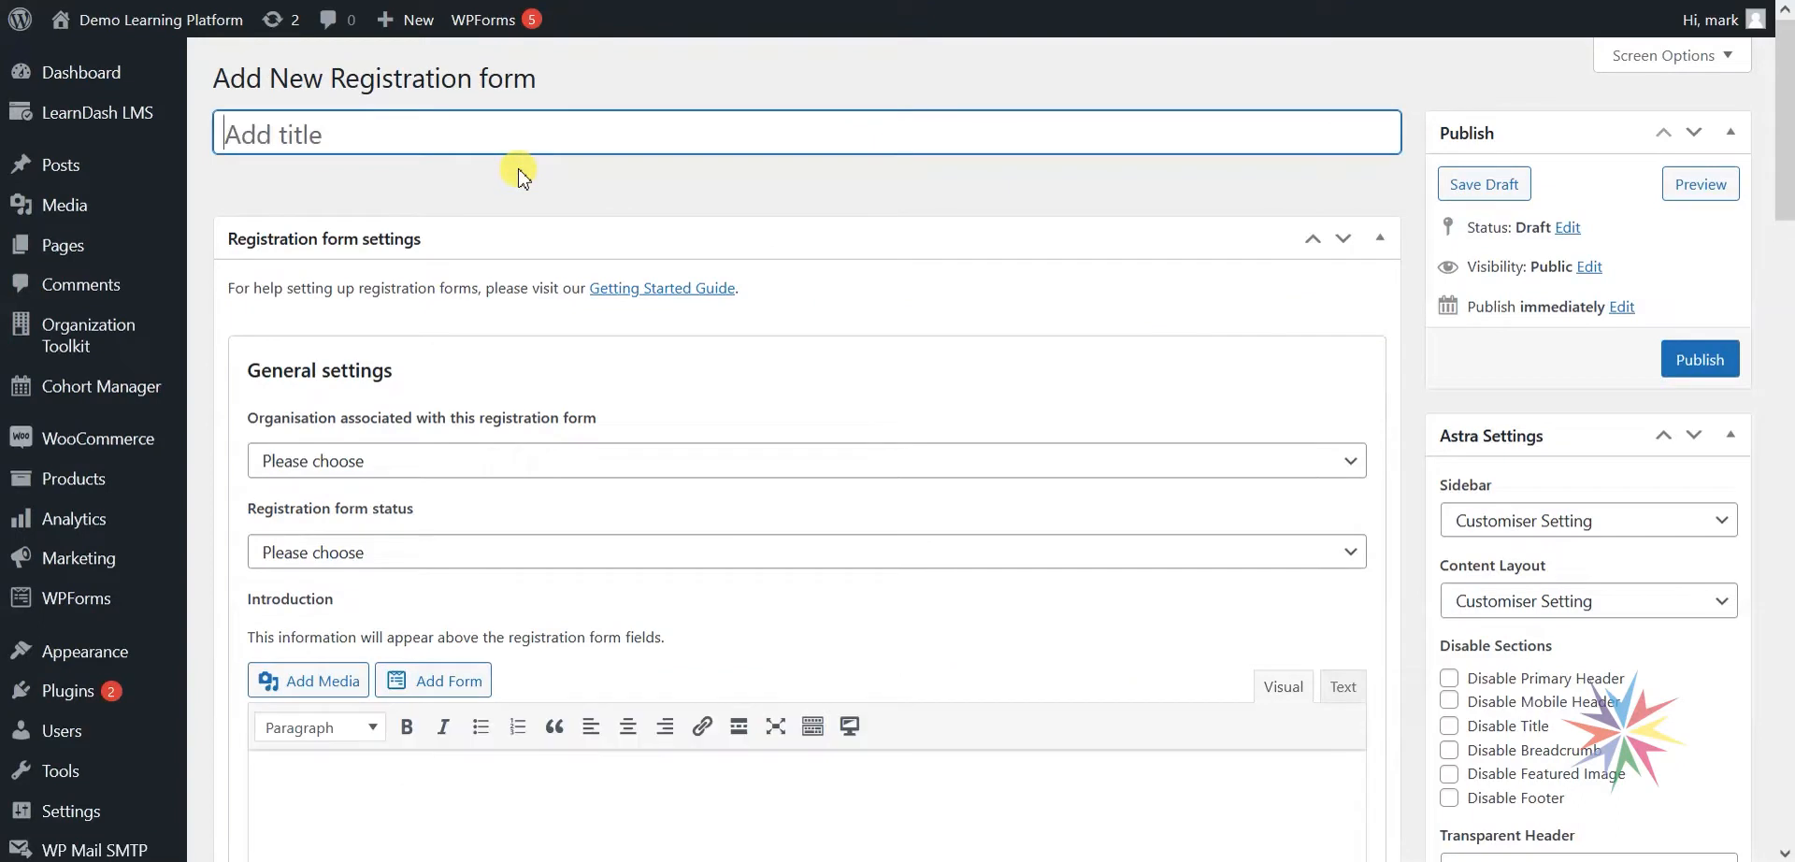
type("Ho")
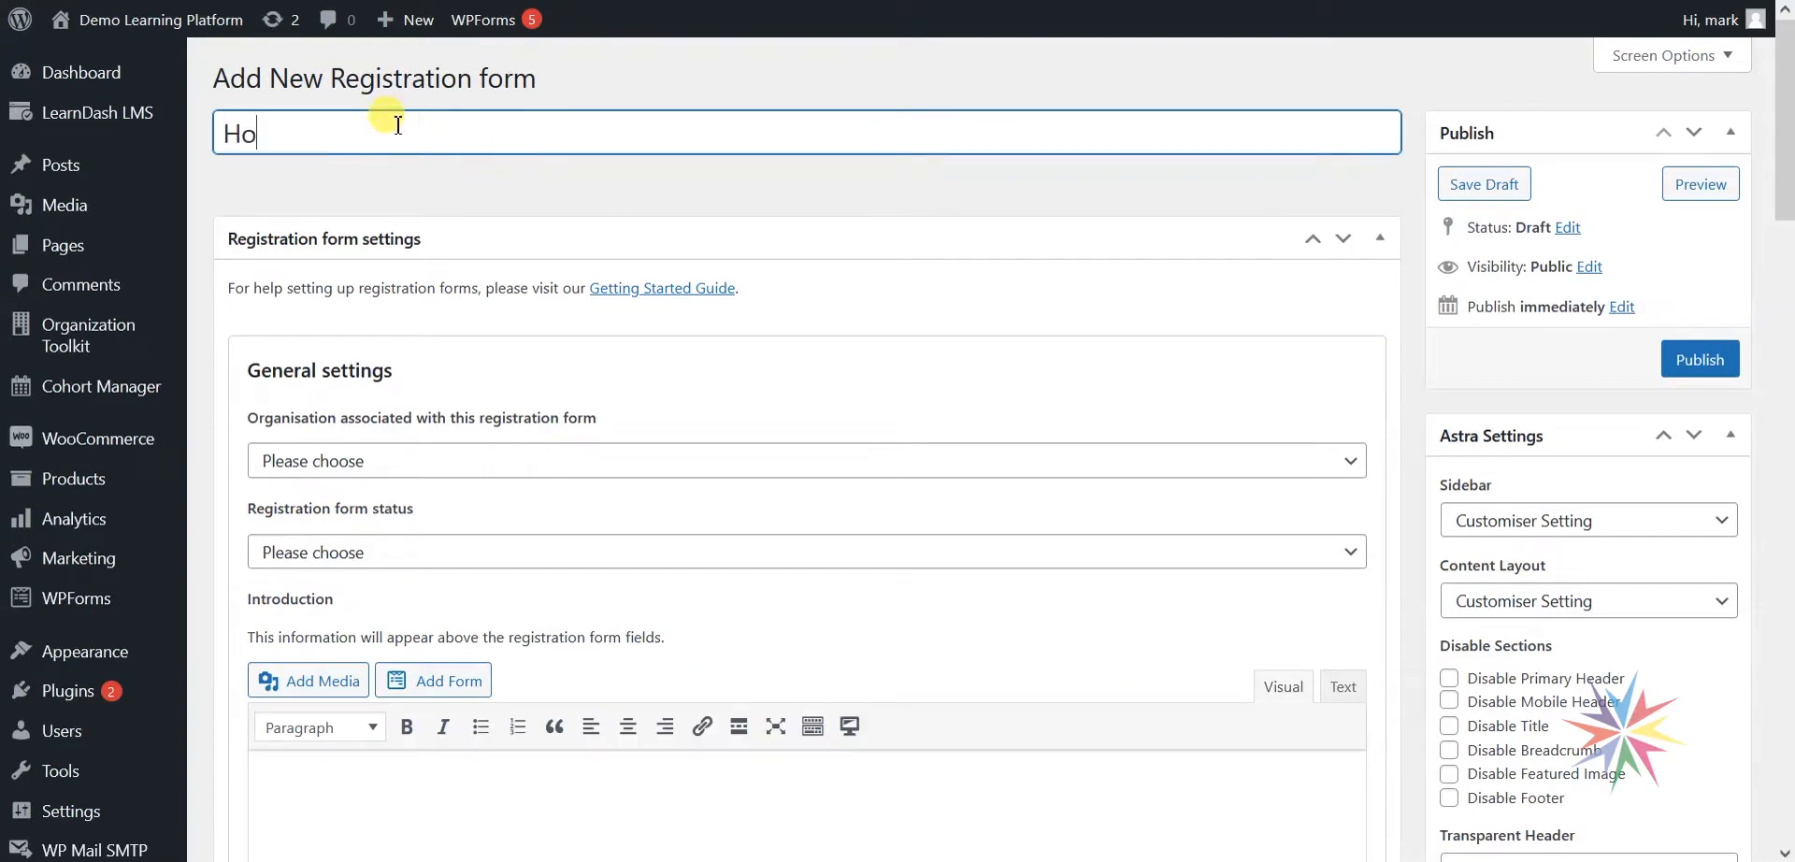
type("me Tech Registrat")
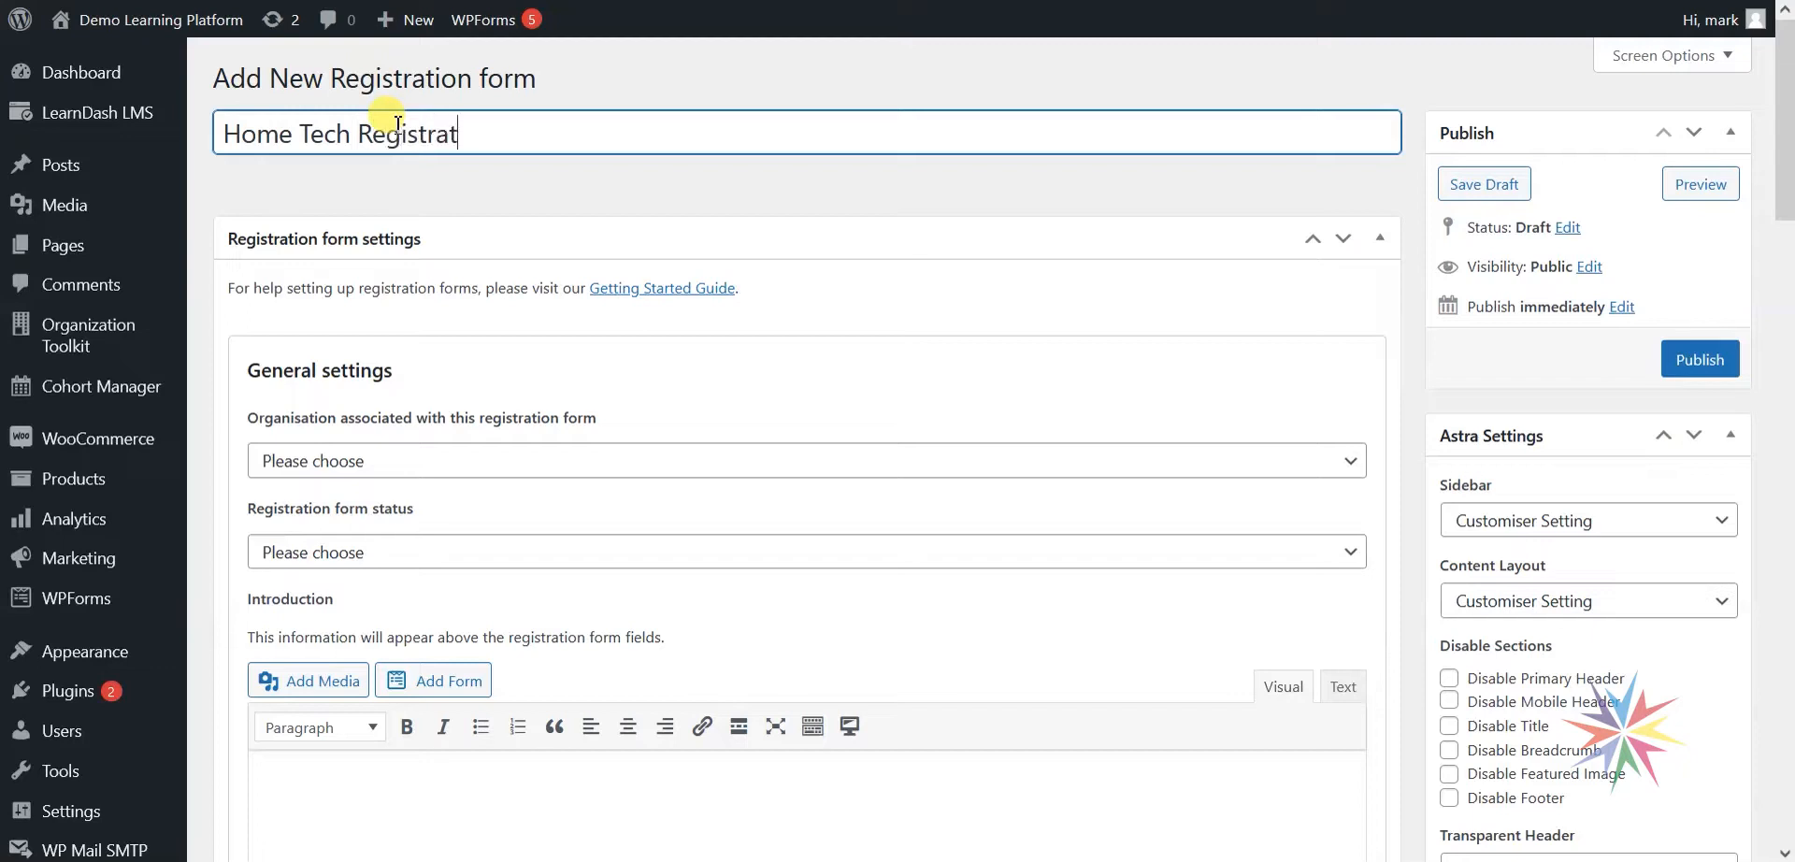
left_click(437, 210)
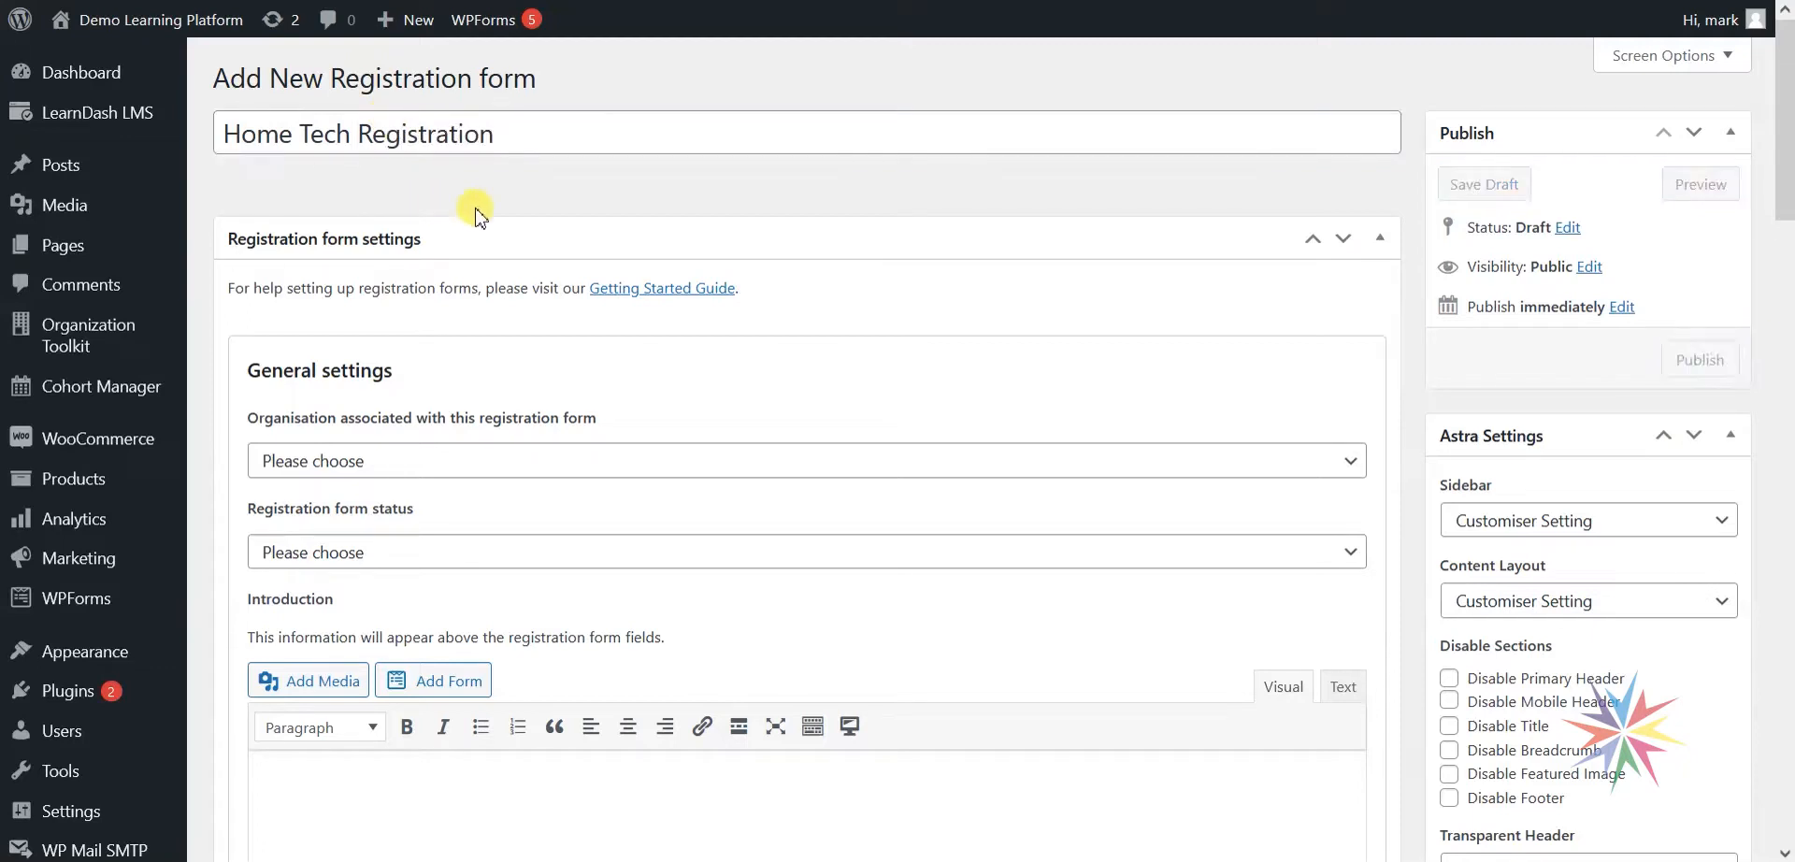
scroll(486, 224, "down", 1)
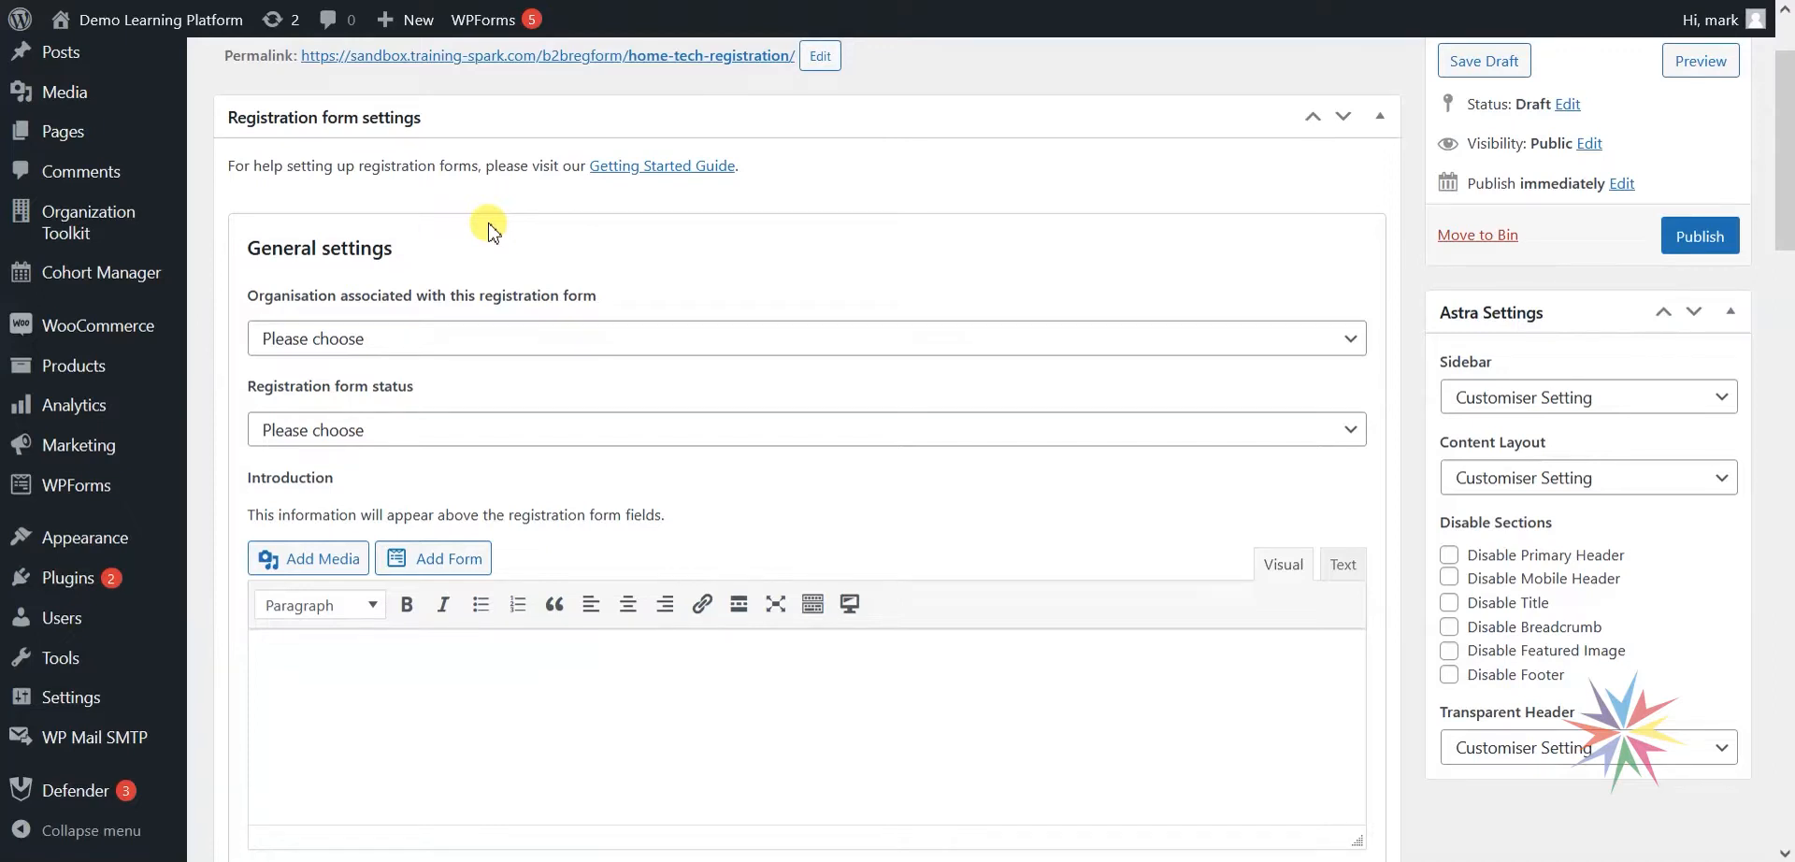
Link the form to Home Tech and set its status to Active (Registrations permitted).
left_click(465, 345)
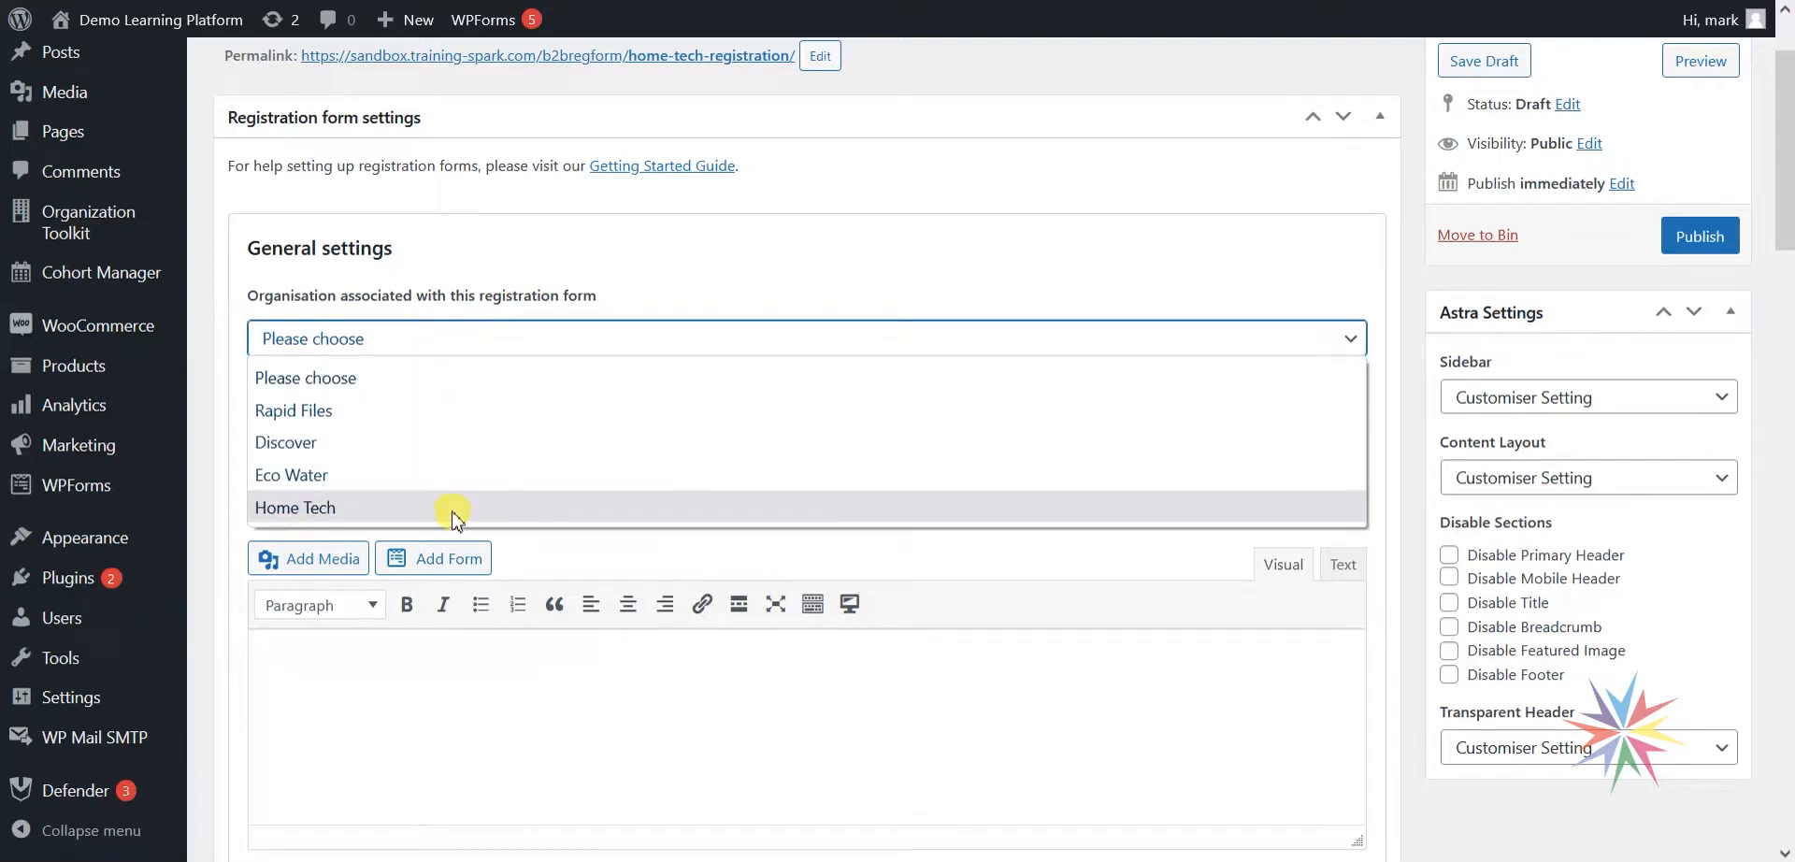
left_click(318, 507)
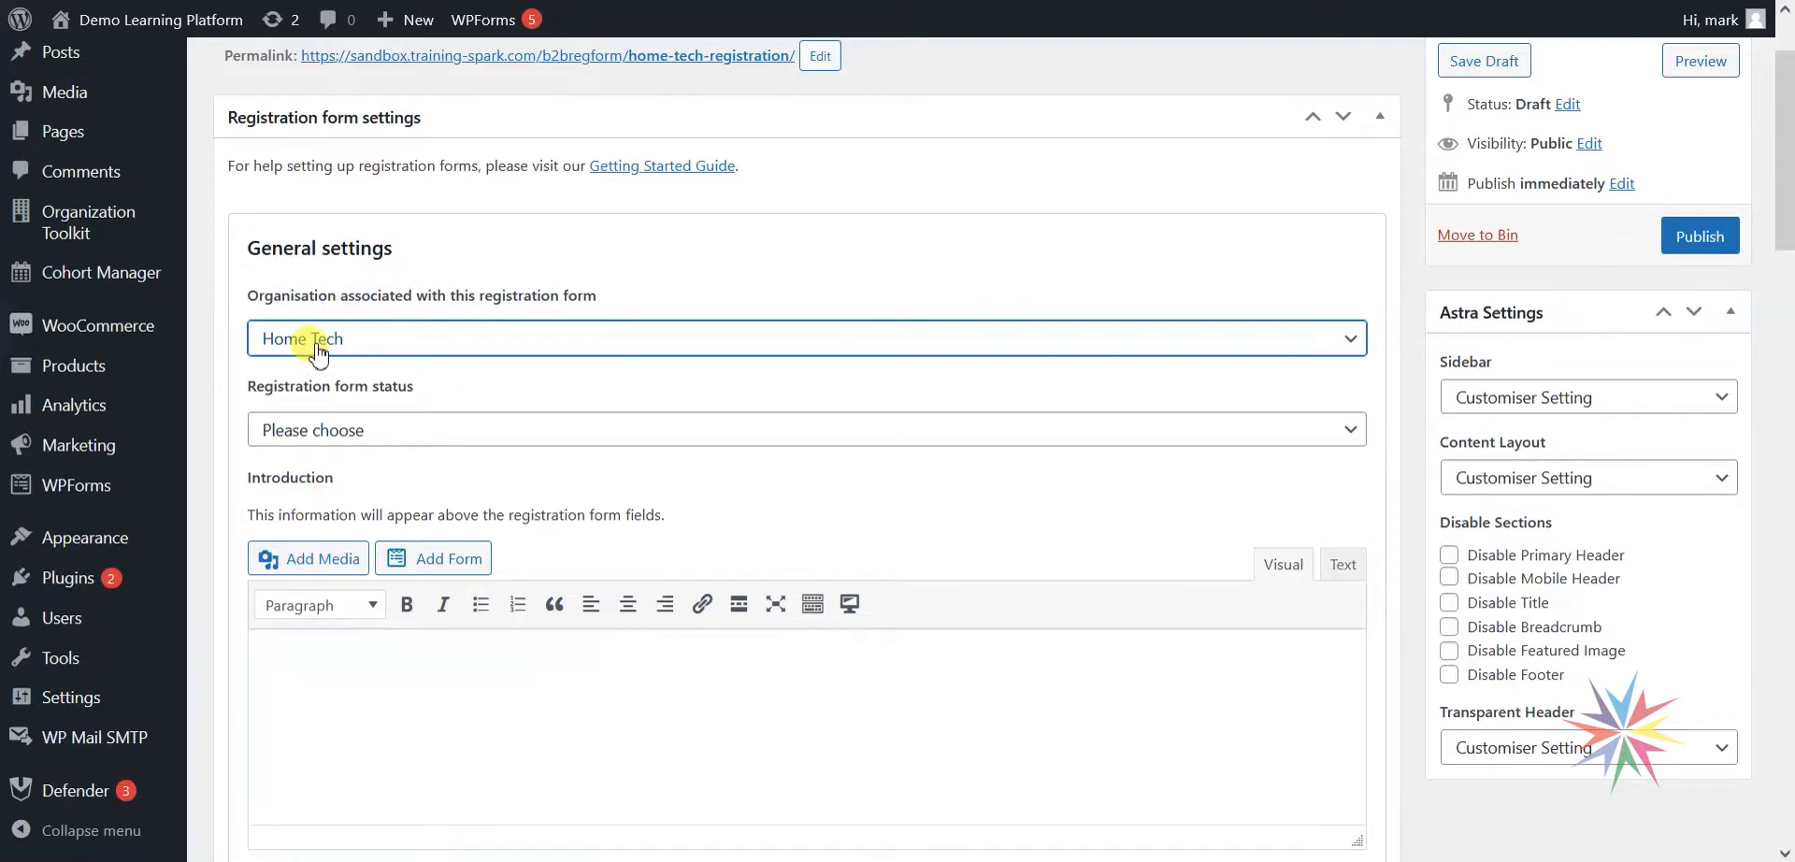
scroll(711, 402, "down", 1)
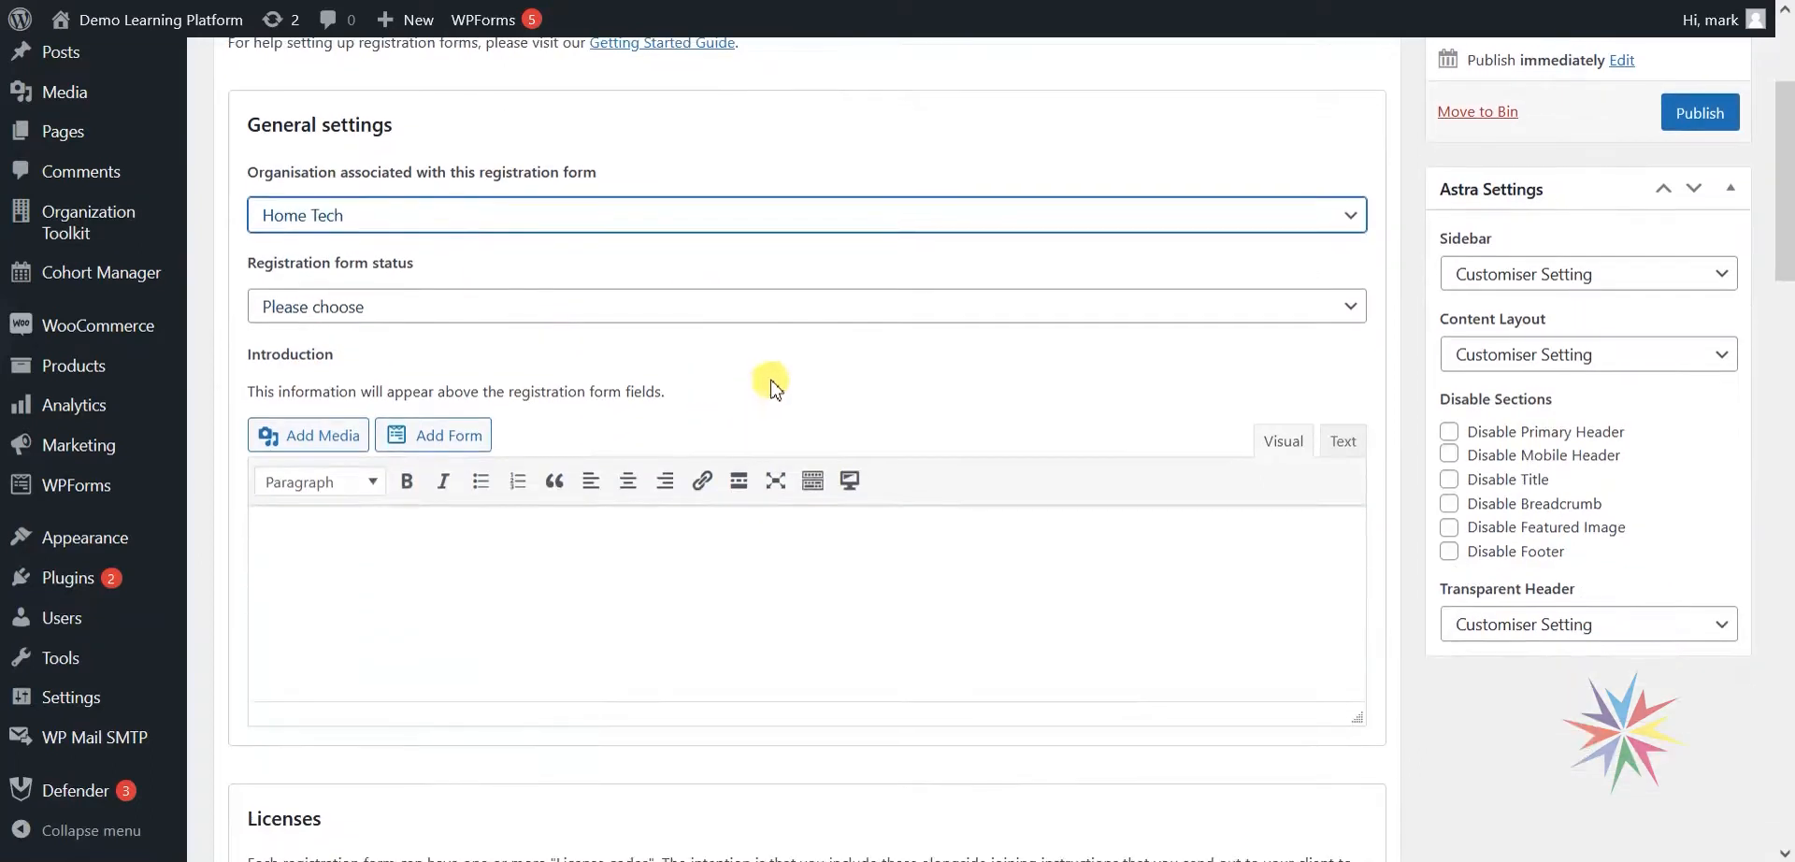
left_click(454, 310)
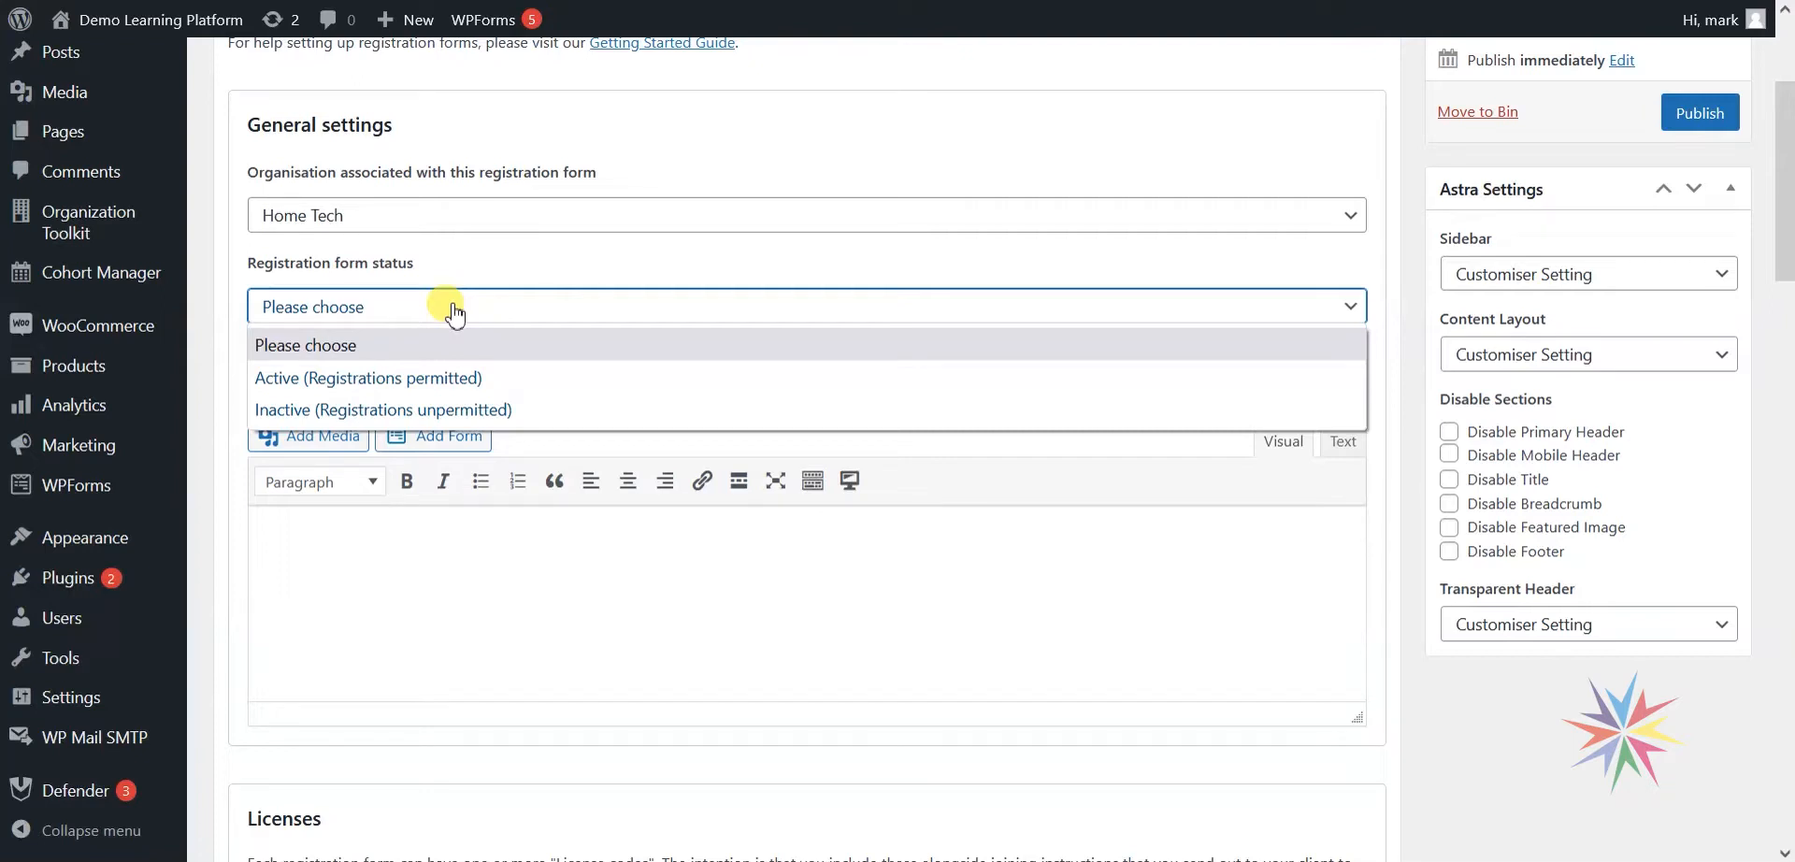
left_click(400, 379)
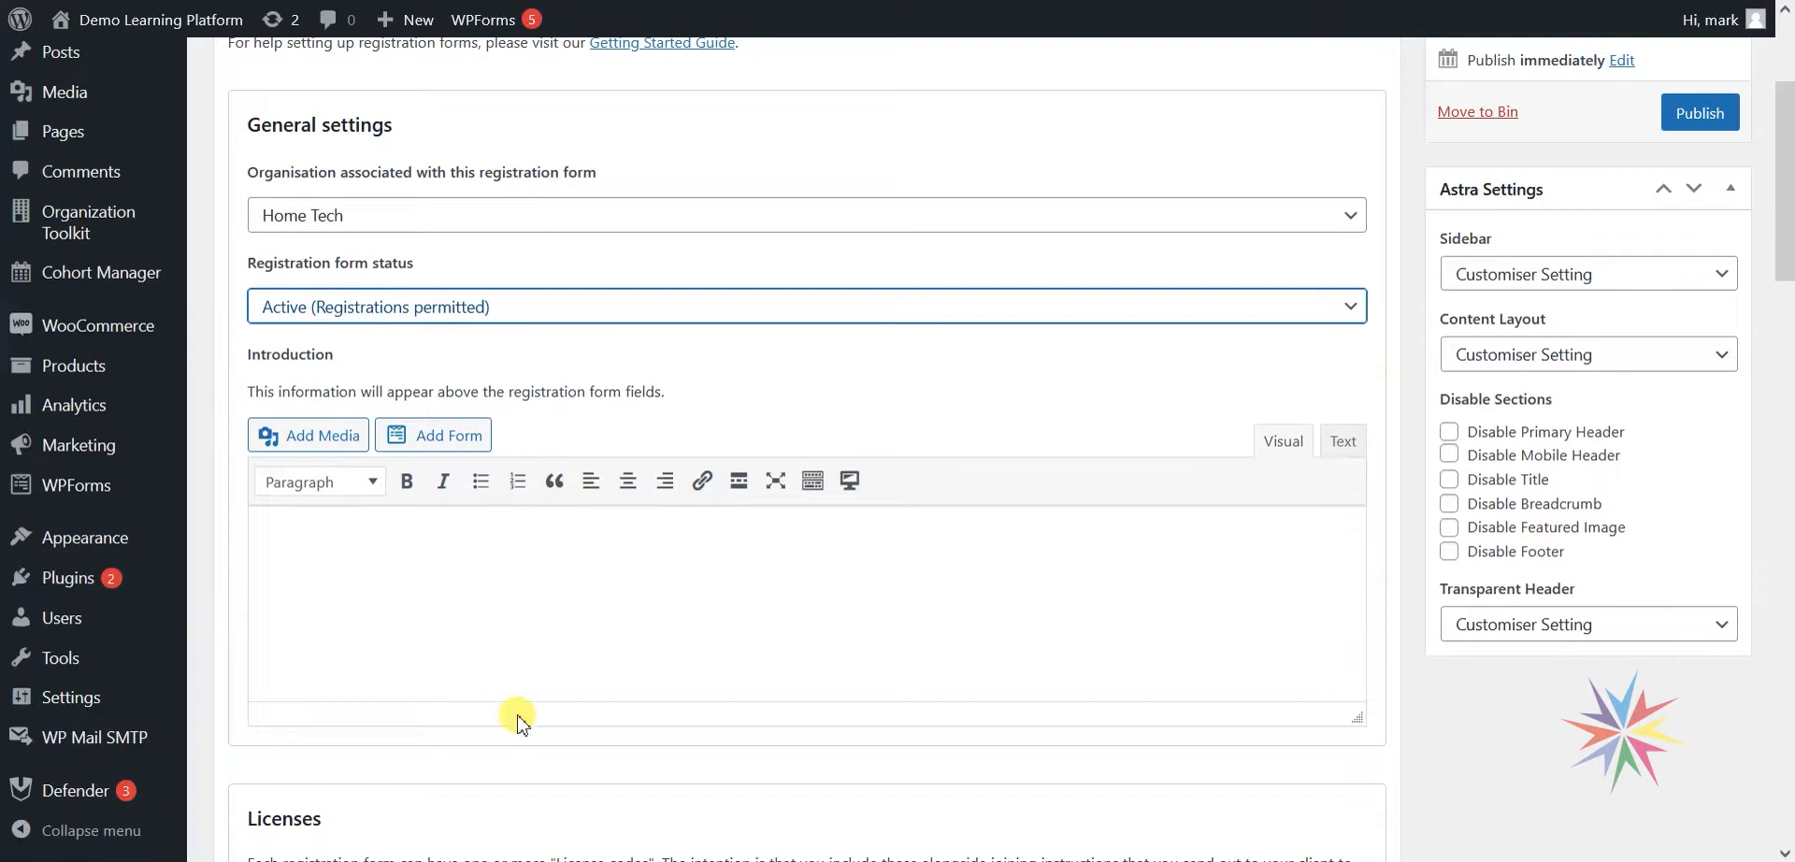
left_click(529, 564)
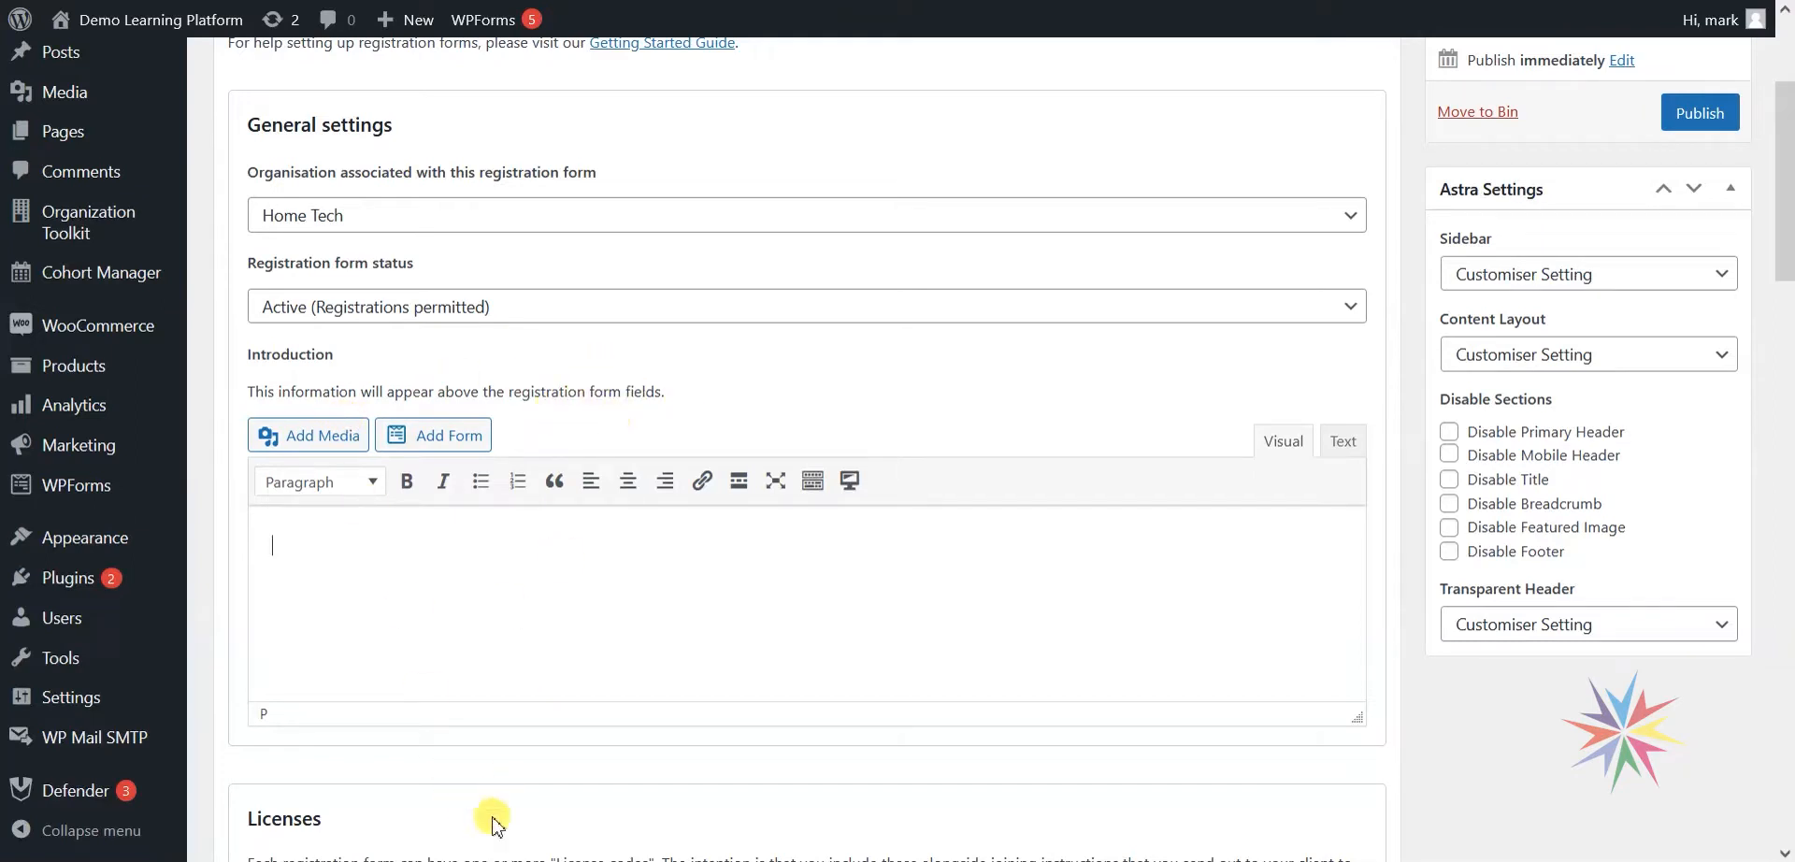
Check the Discover page's welcome message for reference, then return to the form editor.
mouse_move(493, 856)
left_click(668, 763)
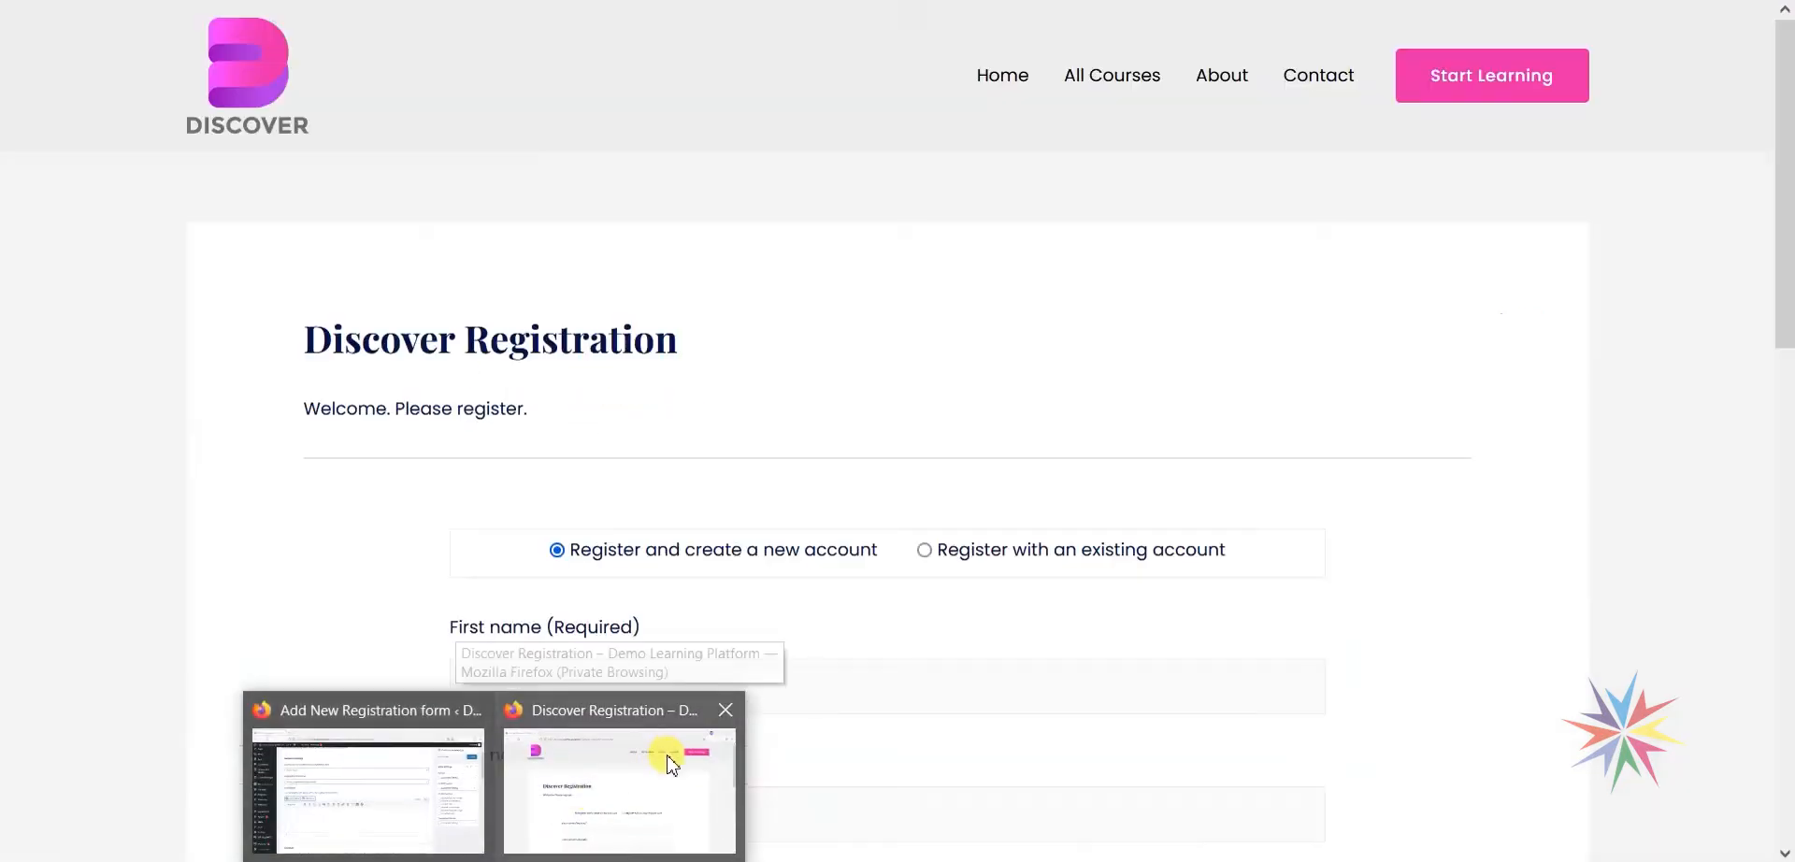
left_click_drag(301, 411, 555, 417)
mouse_move(492, 856)
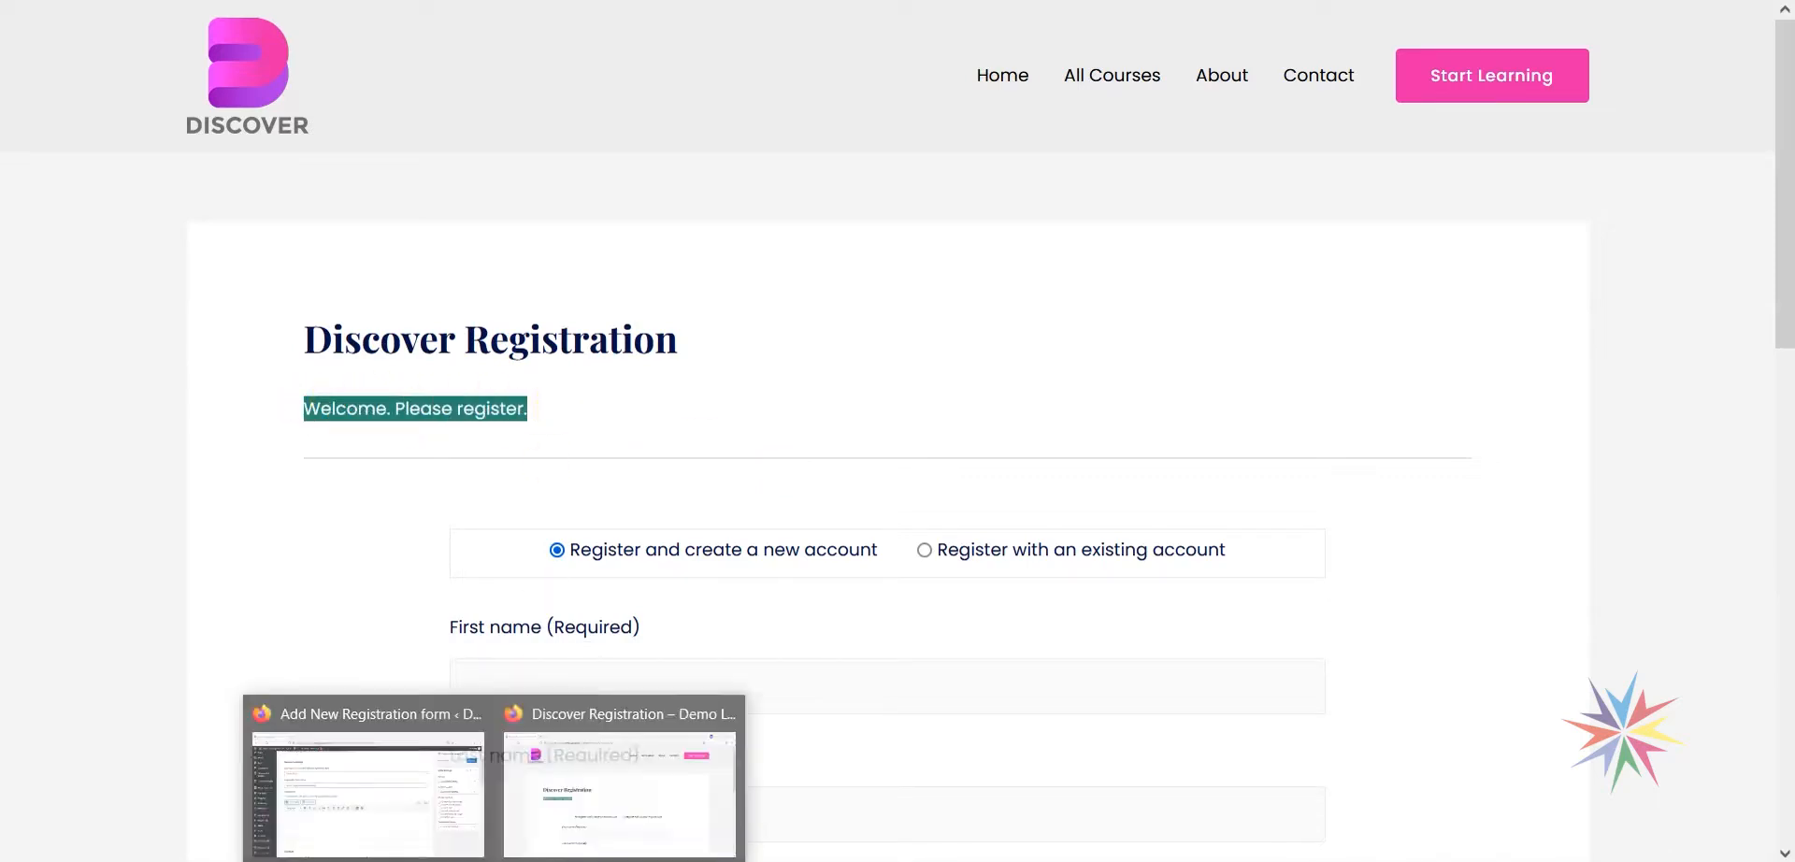
left_click(411, 776)
Enter the introduction 'Welcome. Please create an account below.'.
type("Welcome")
type(". Pelase")
key("BackSpace")
key("BackSpace")
key("BackSpace")
key("BackSpace")
type("lease crea")
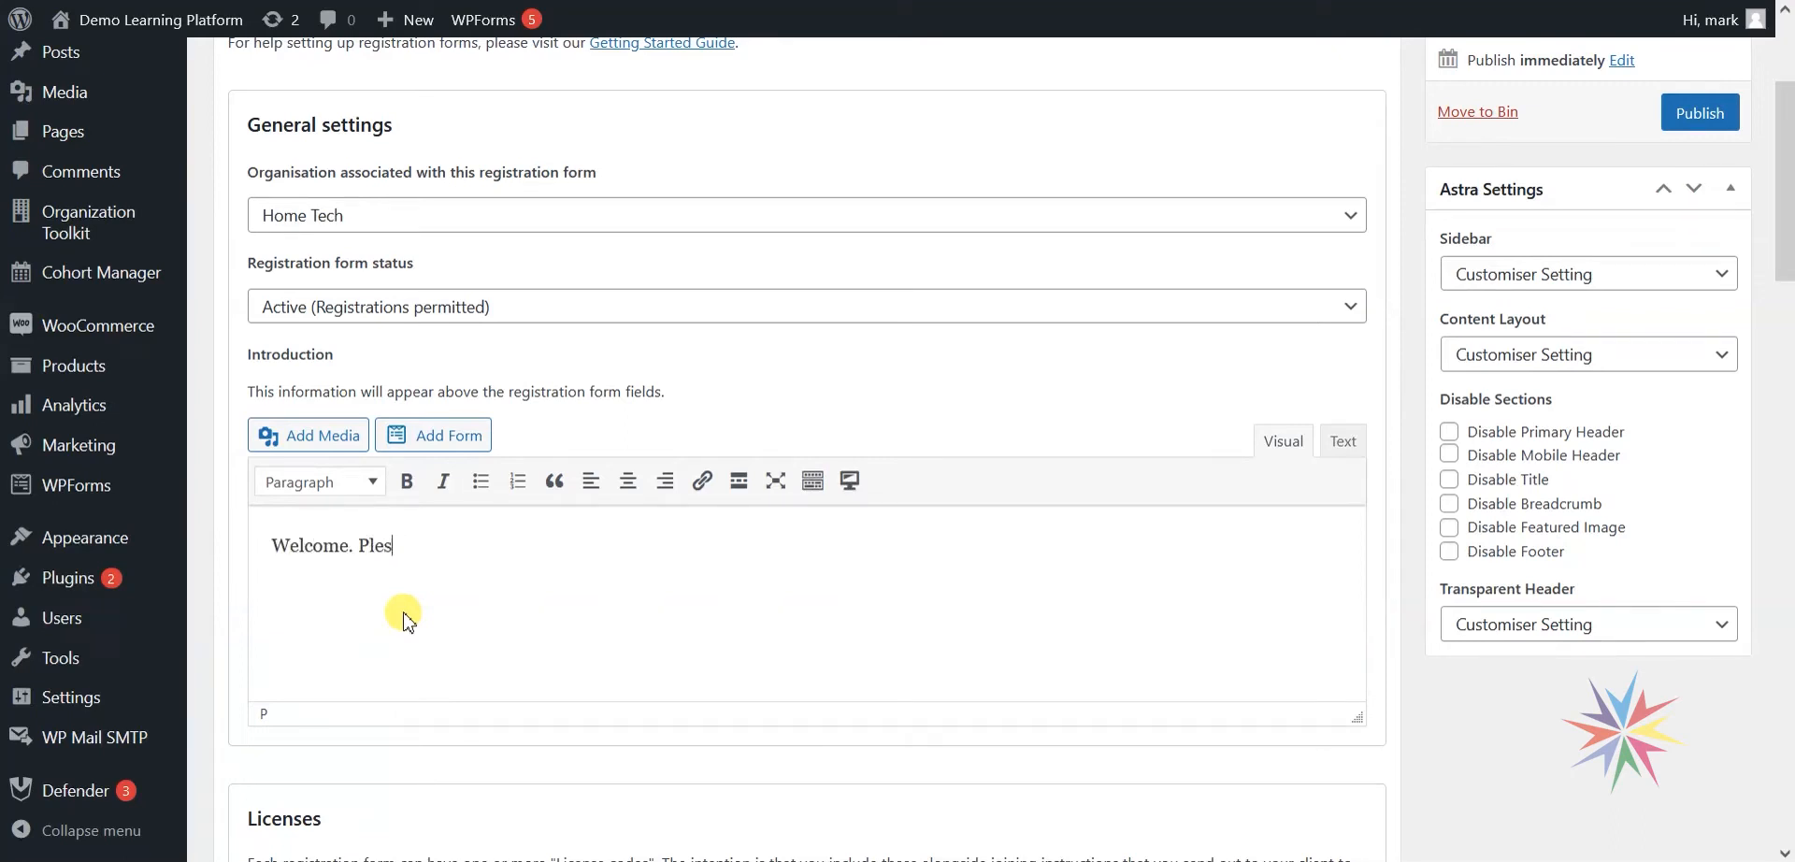
type("te an account below.")
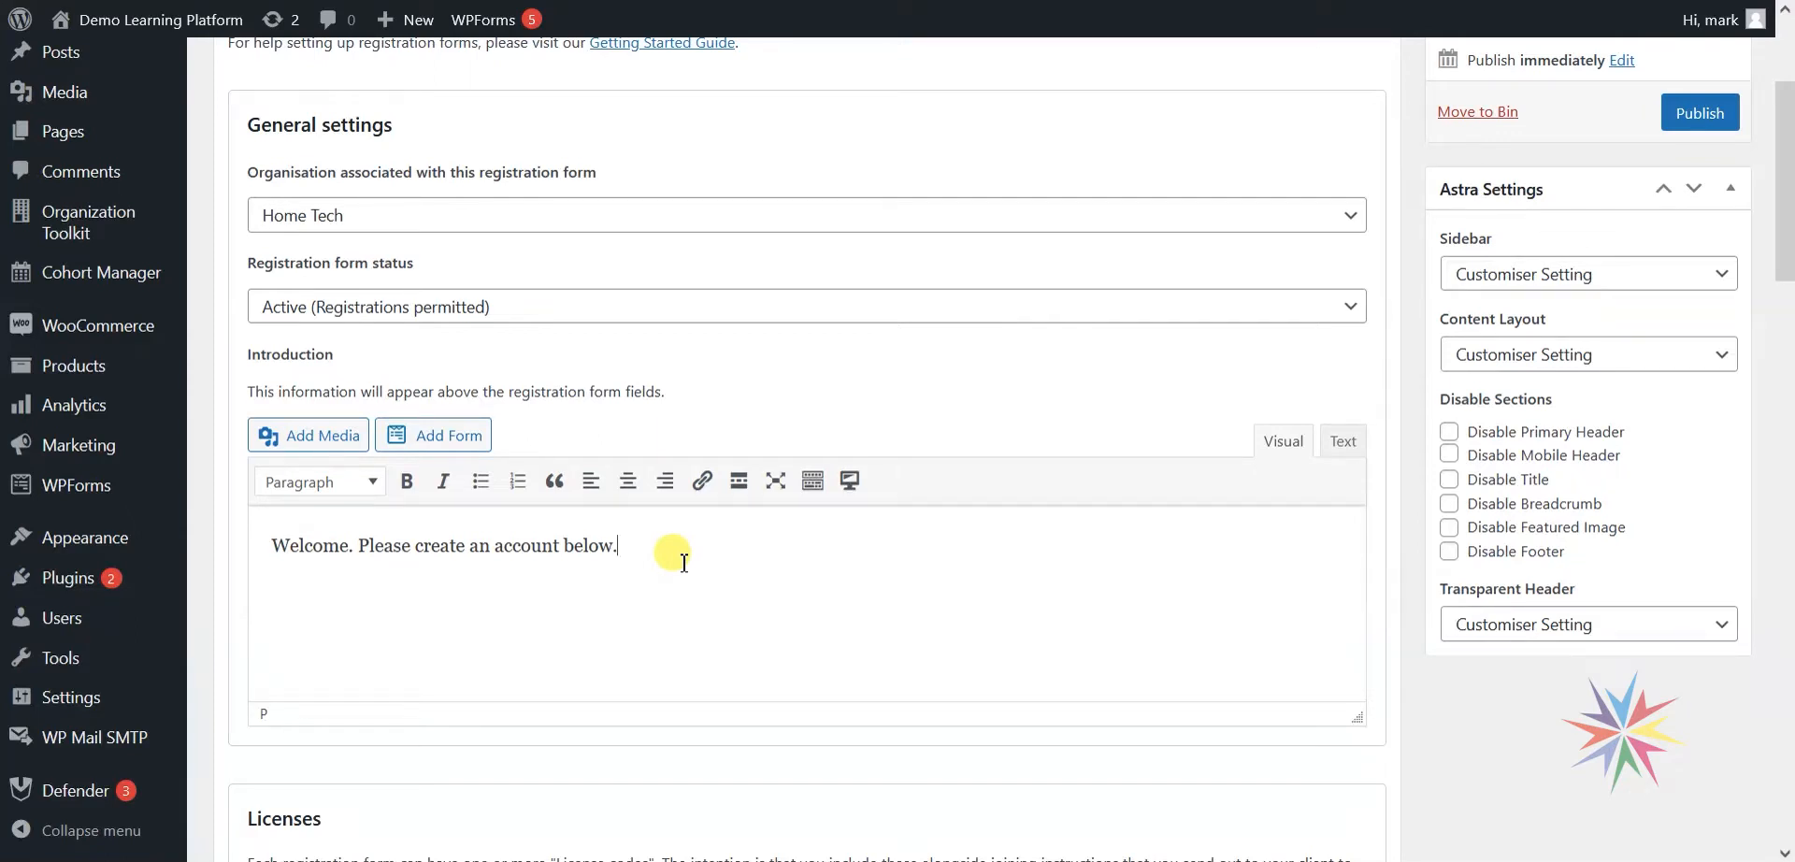
scroll(743, 514, "down", 1)
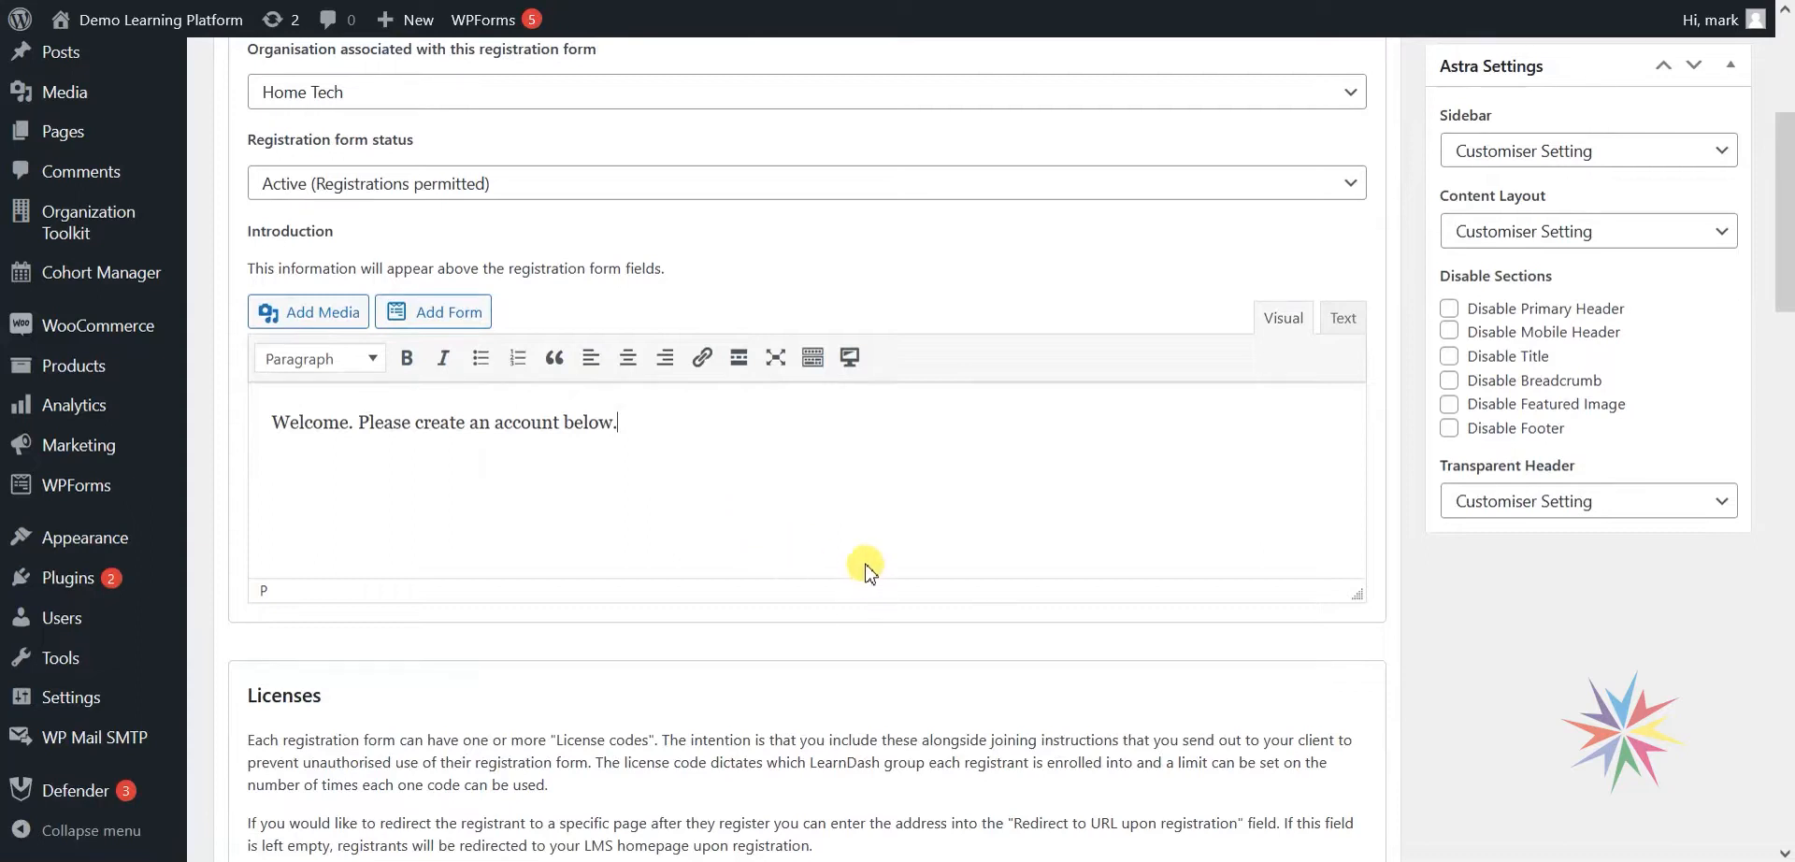
scroll(866, 562, "down", 2)
scroll(790, 470, "down", 2)
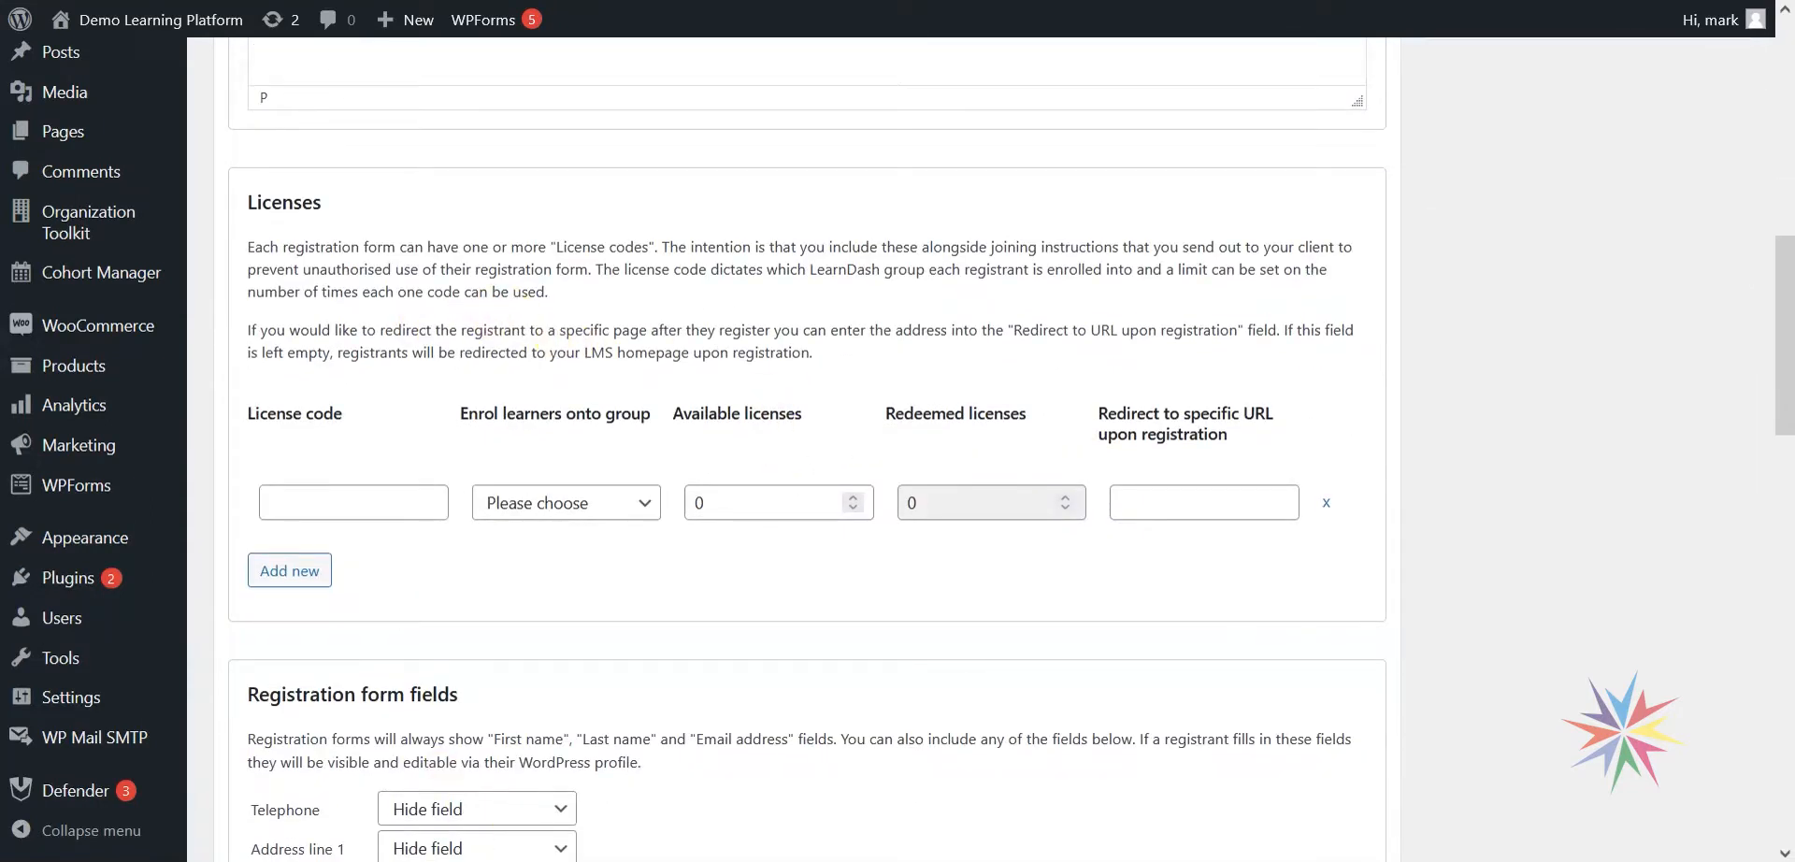
left_click(633, 780)
scroll(669, 580, "down", 12)
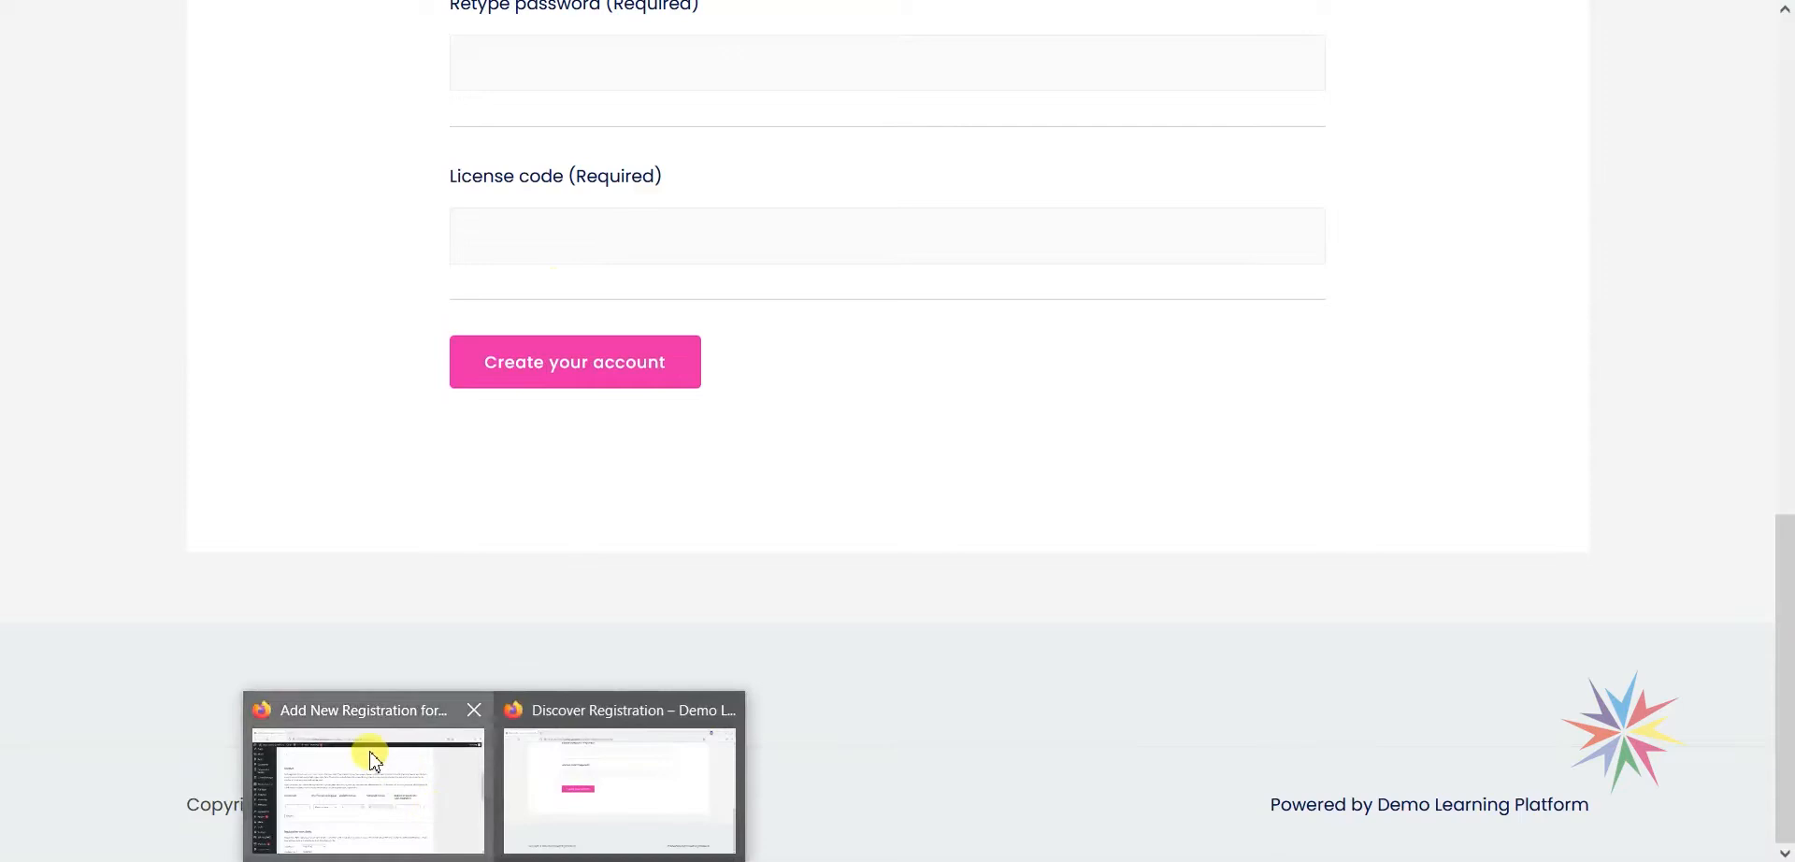
left_click(378, 739)
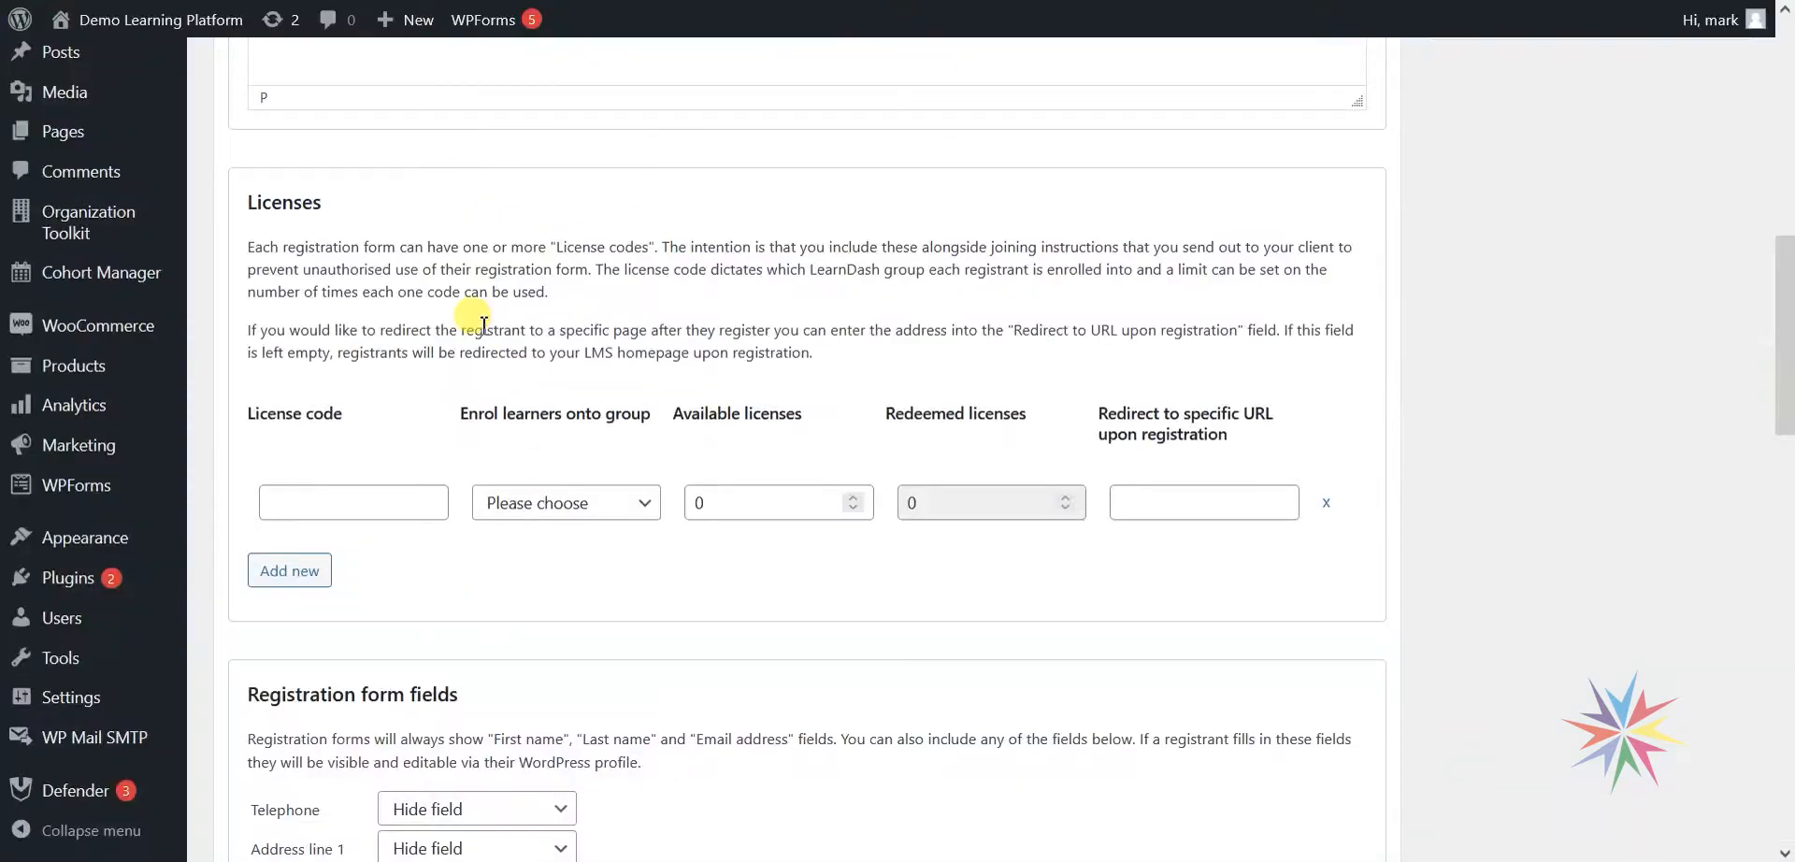
left_click(356, 502)
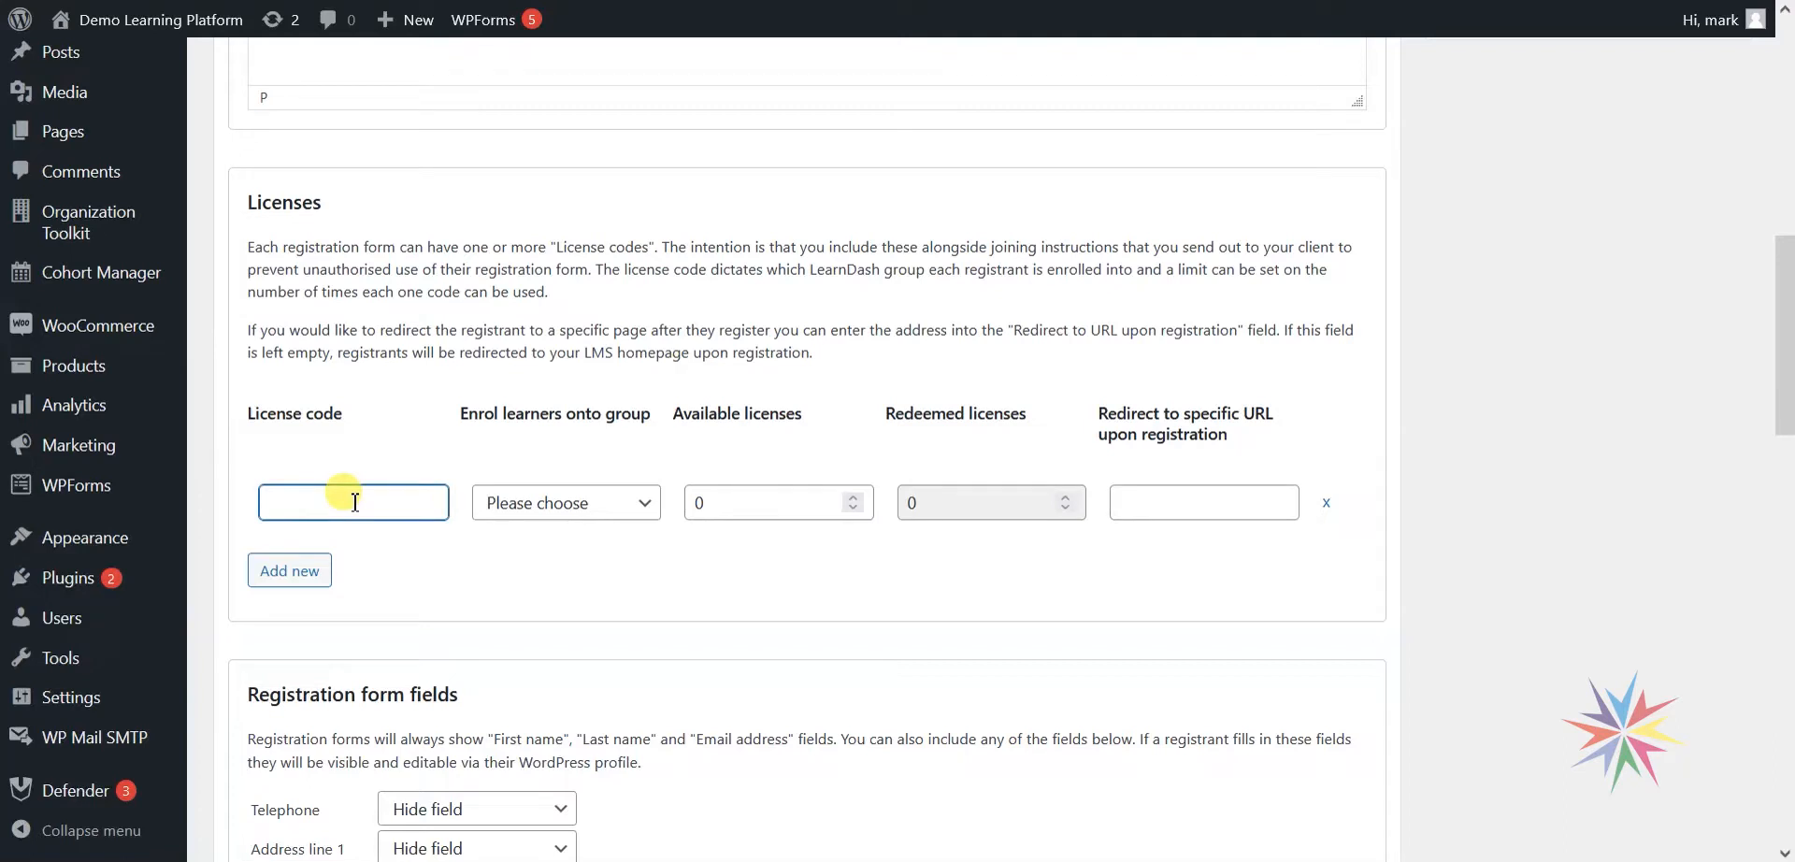
type("hometech22")
left_click(431, 569)
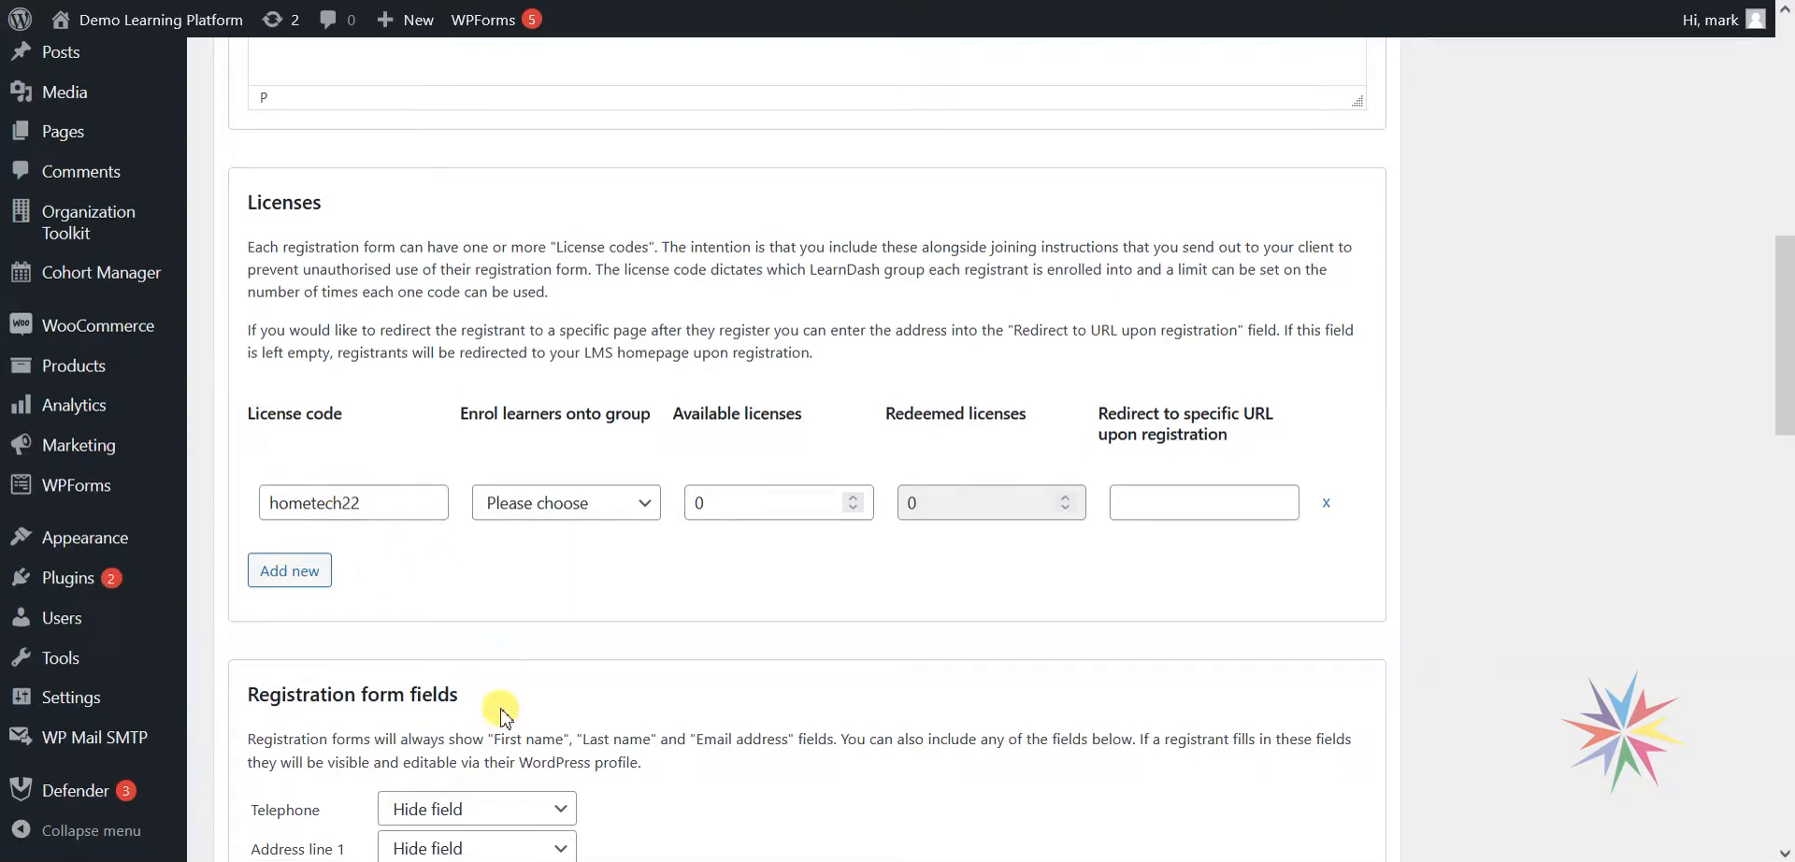
left_click(631, 765)
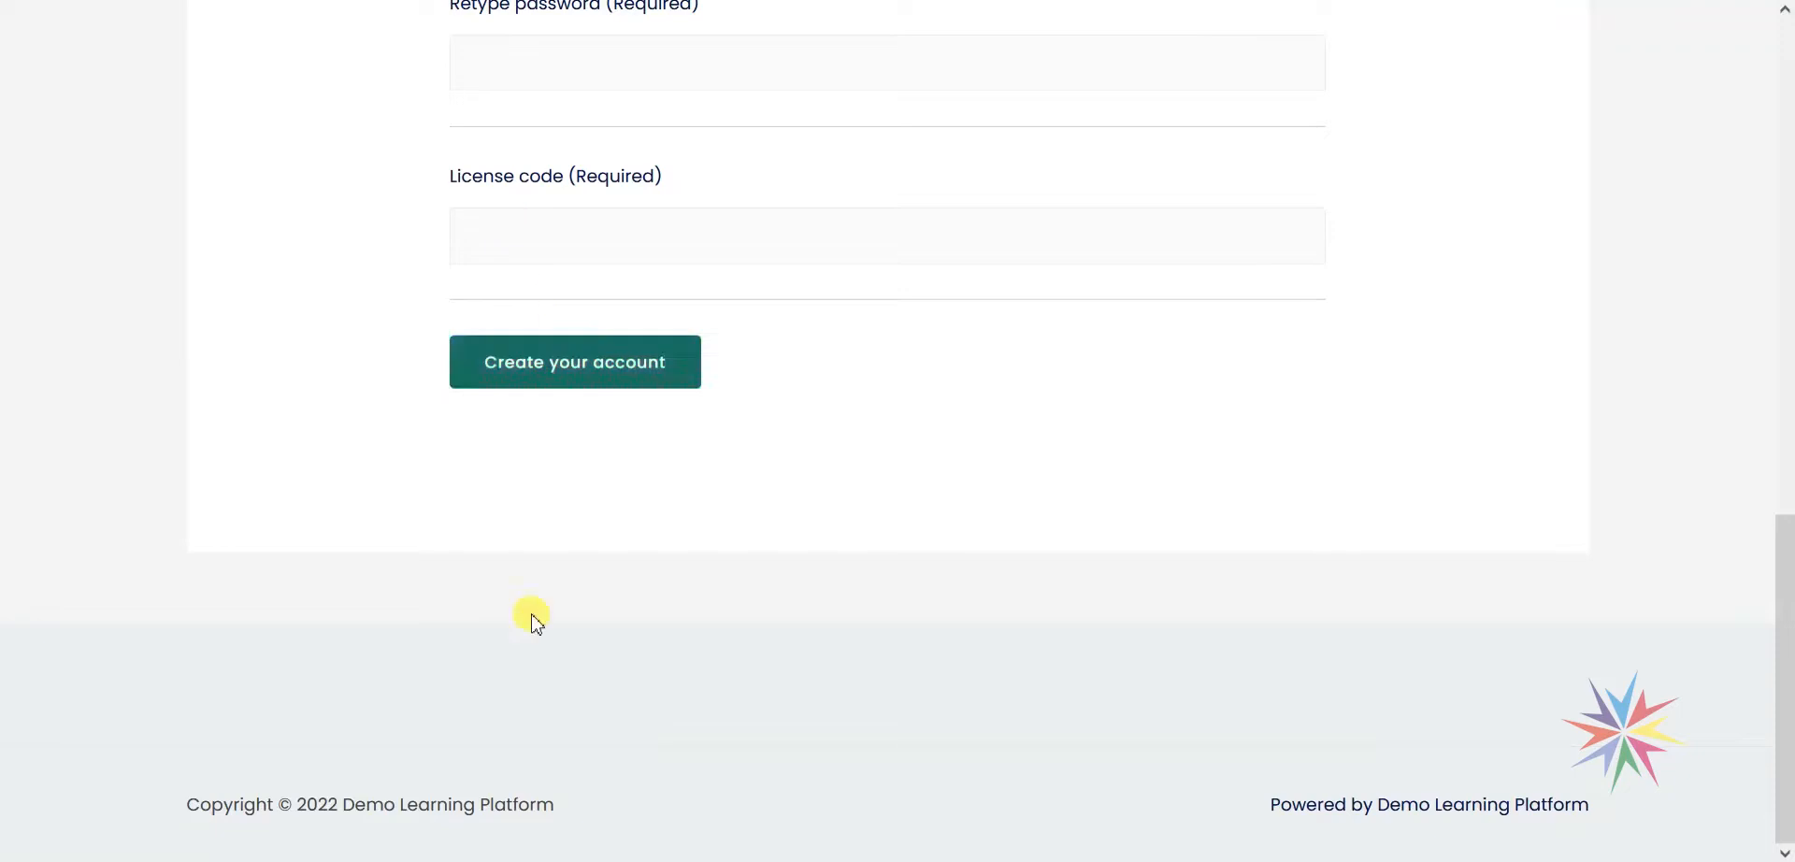
left_click(389, 801)
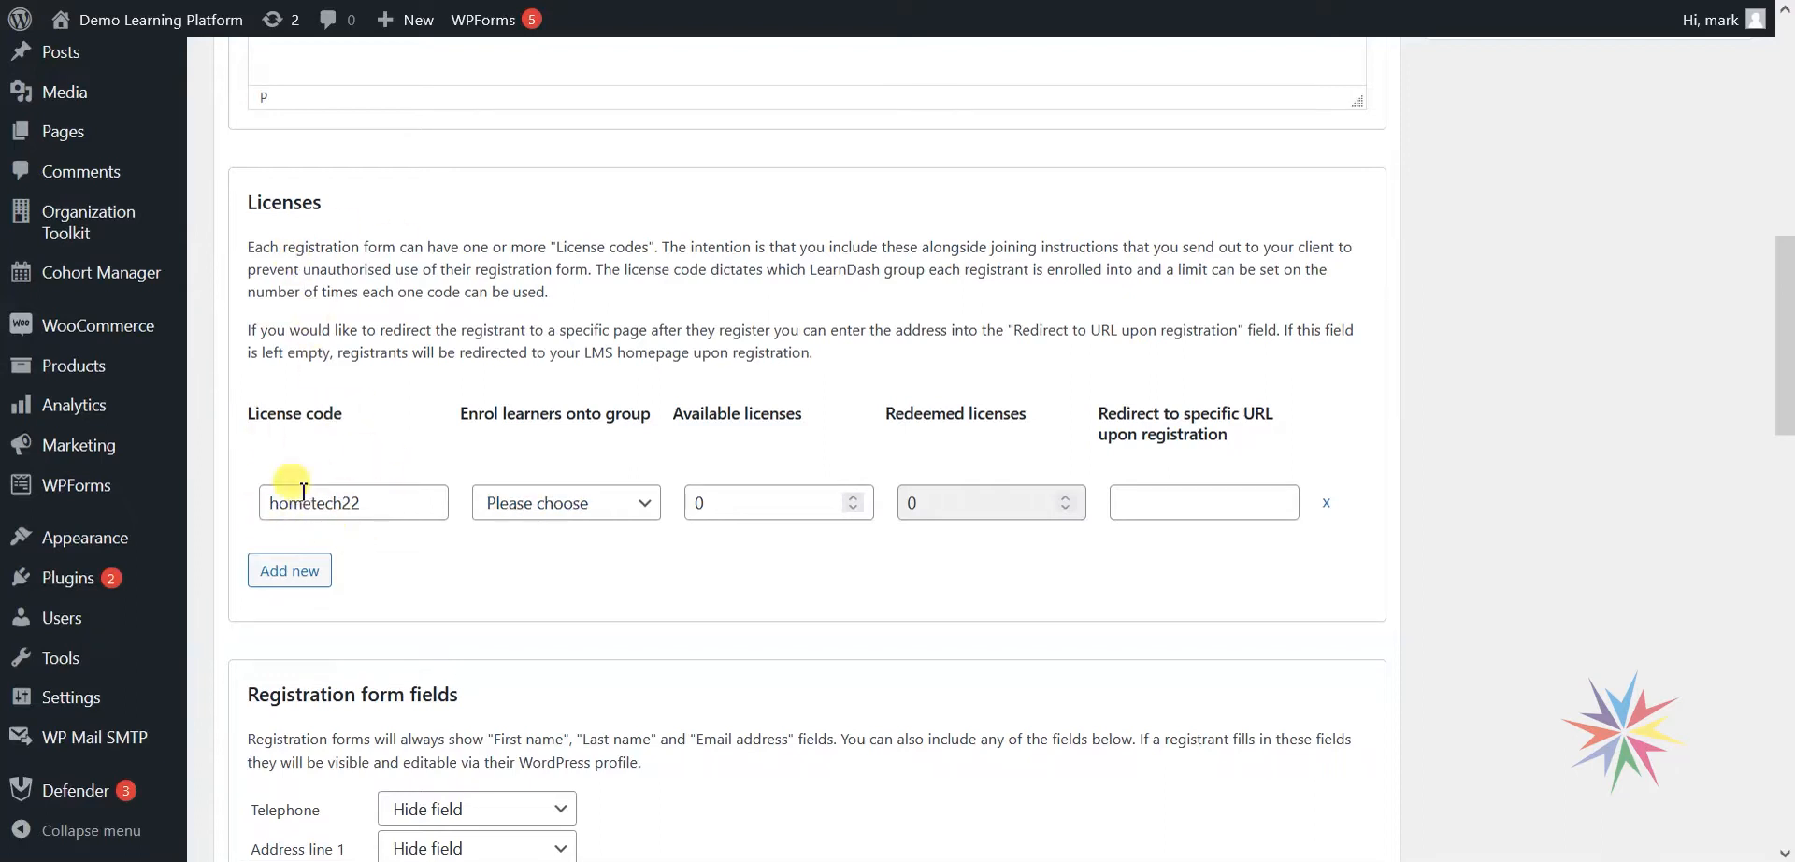
Enrol hometech22 registrants onto Home Tech December 2022, removing the extra empty license rows.
left_click(598, 500)
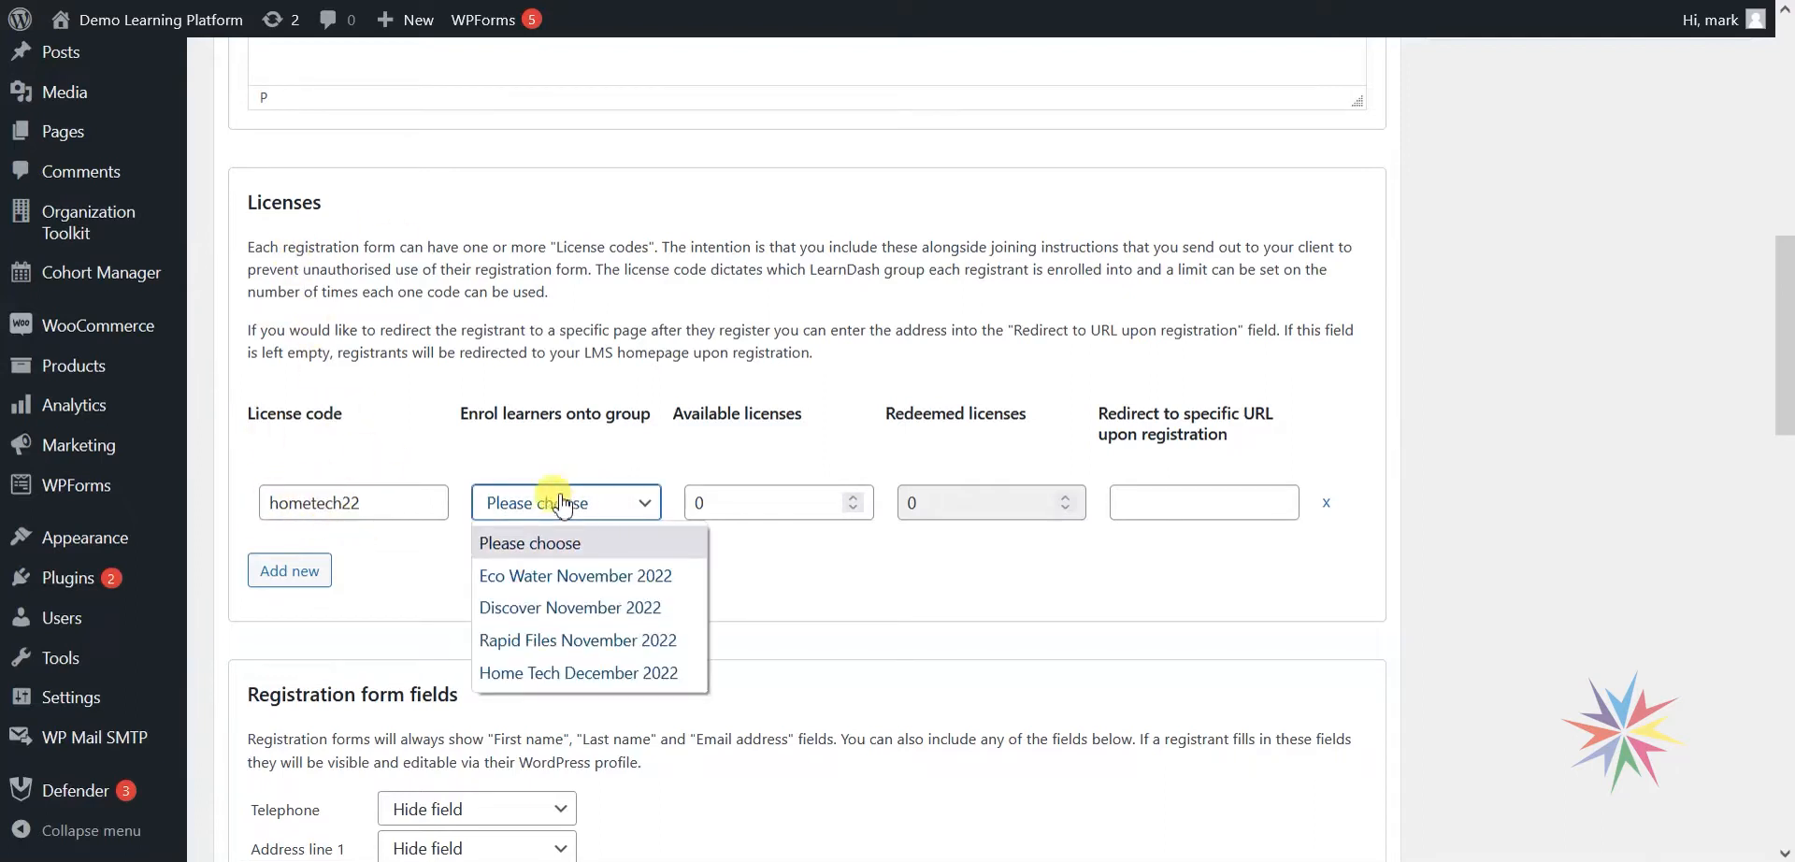
left_click(574, 674)
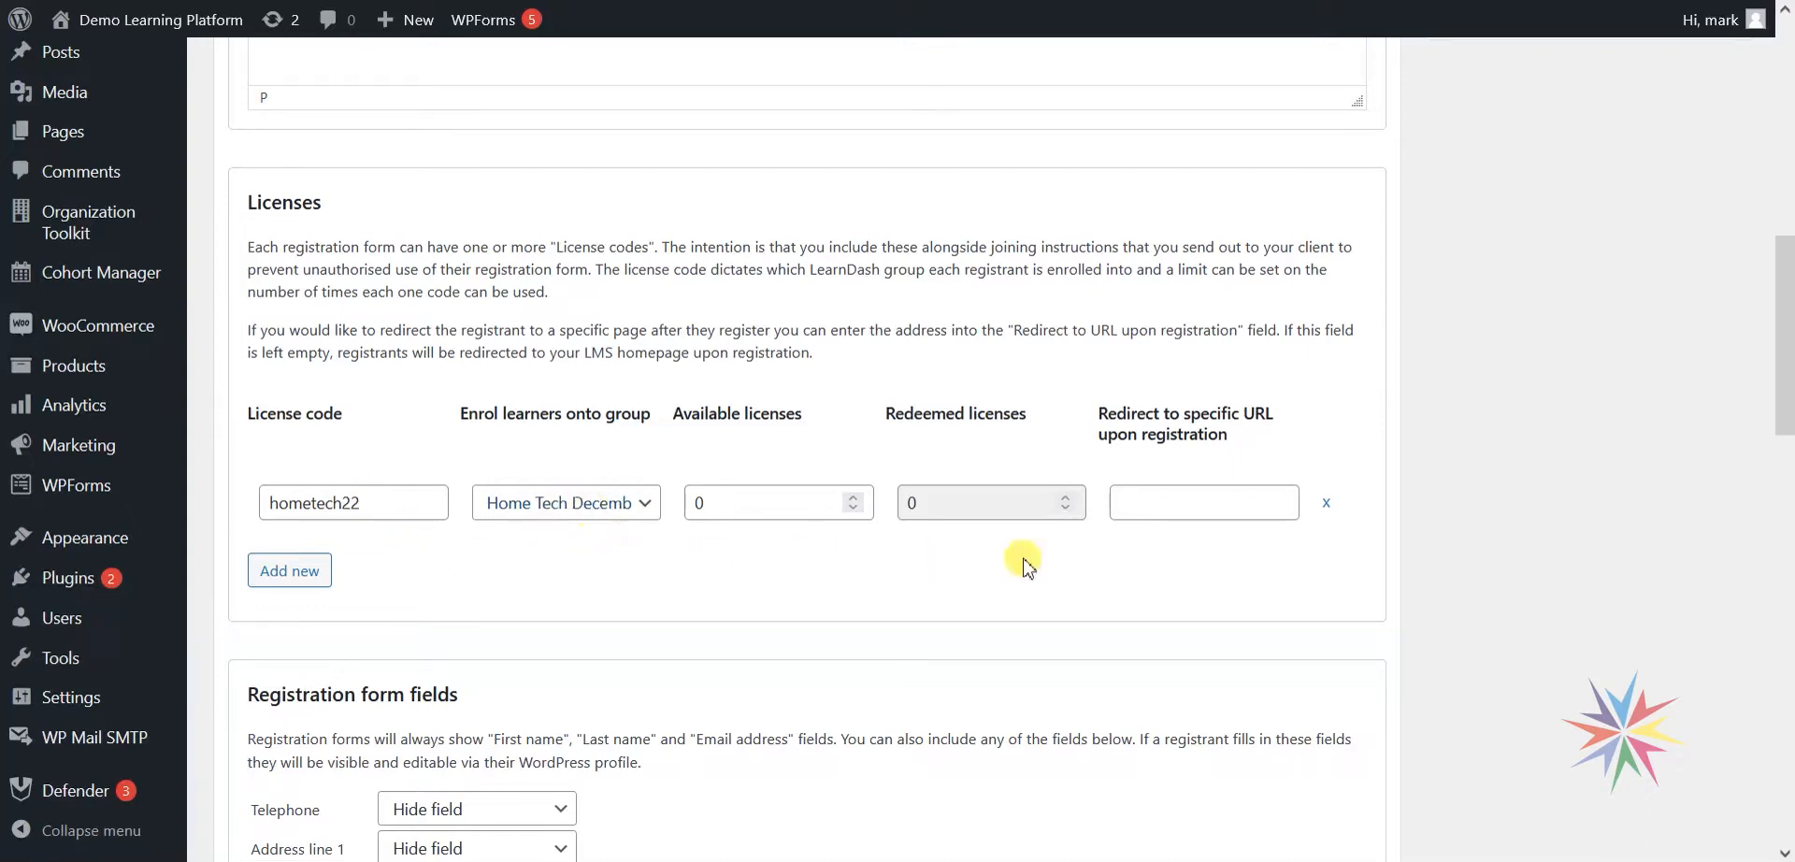
left_click(291, 577)
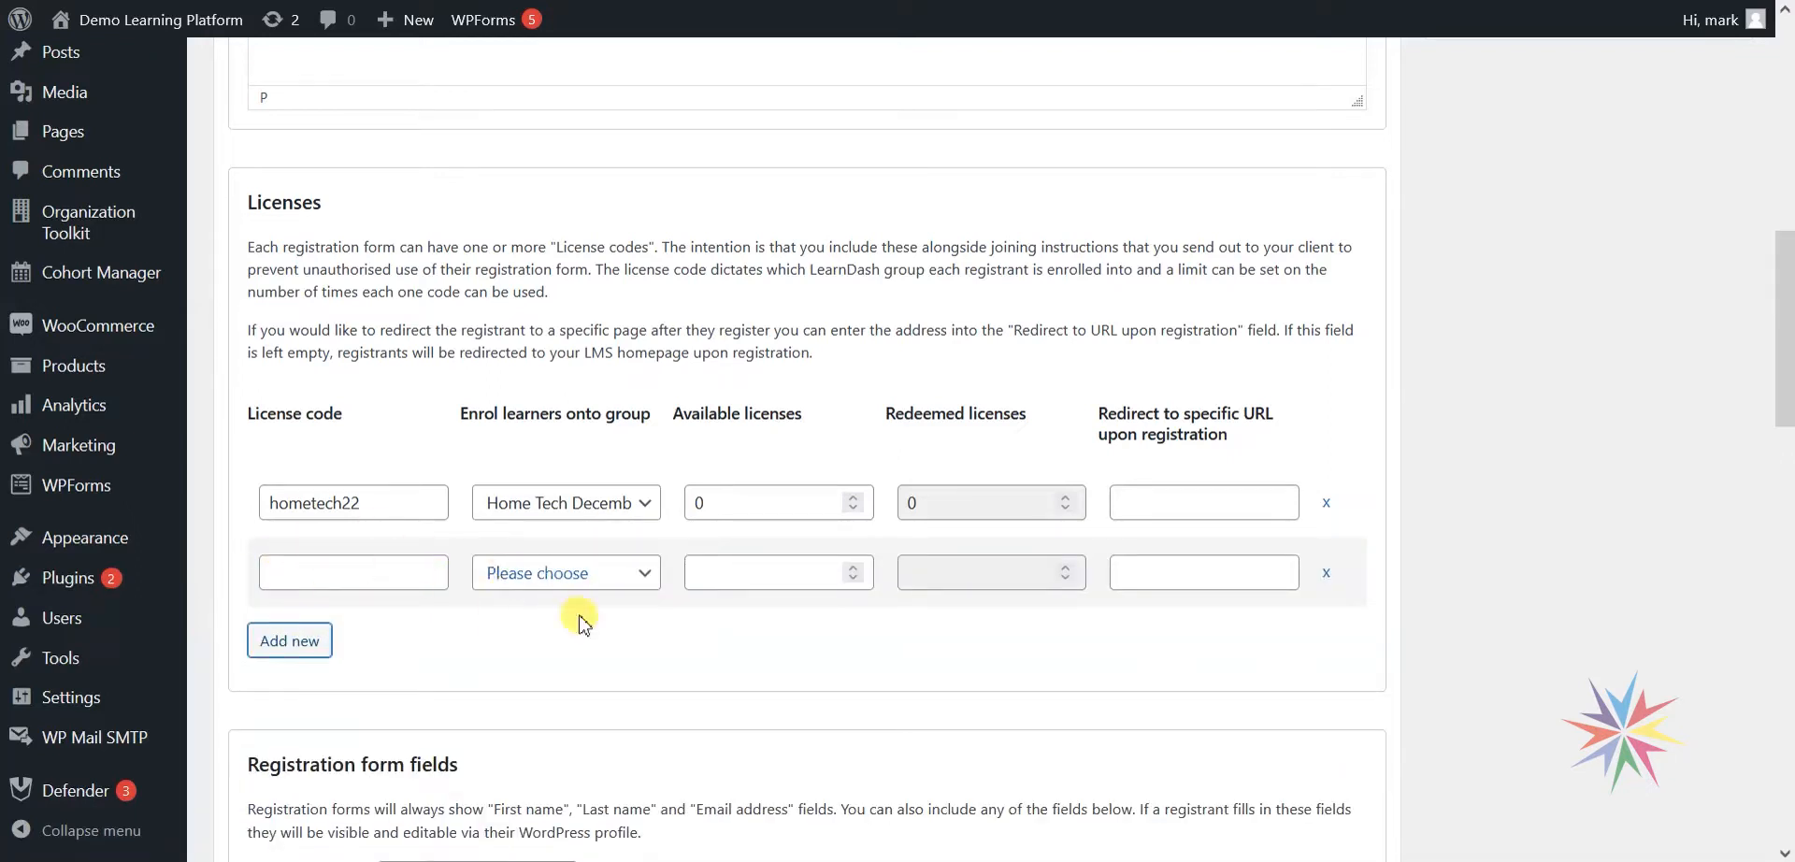
left_click(1326, 574)
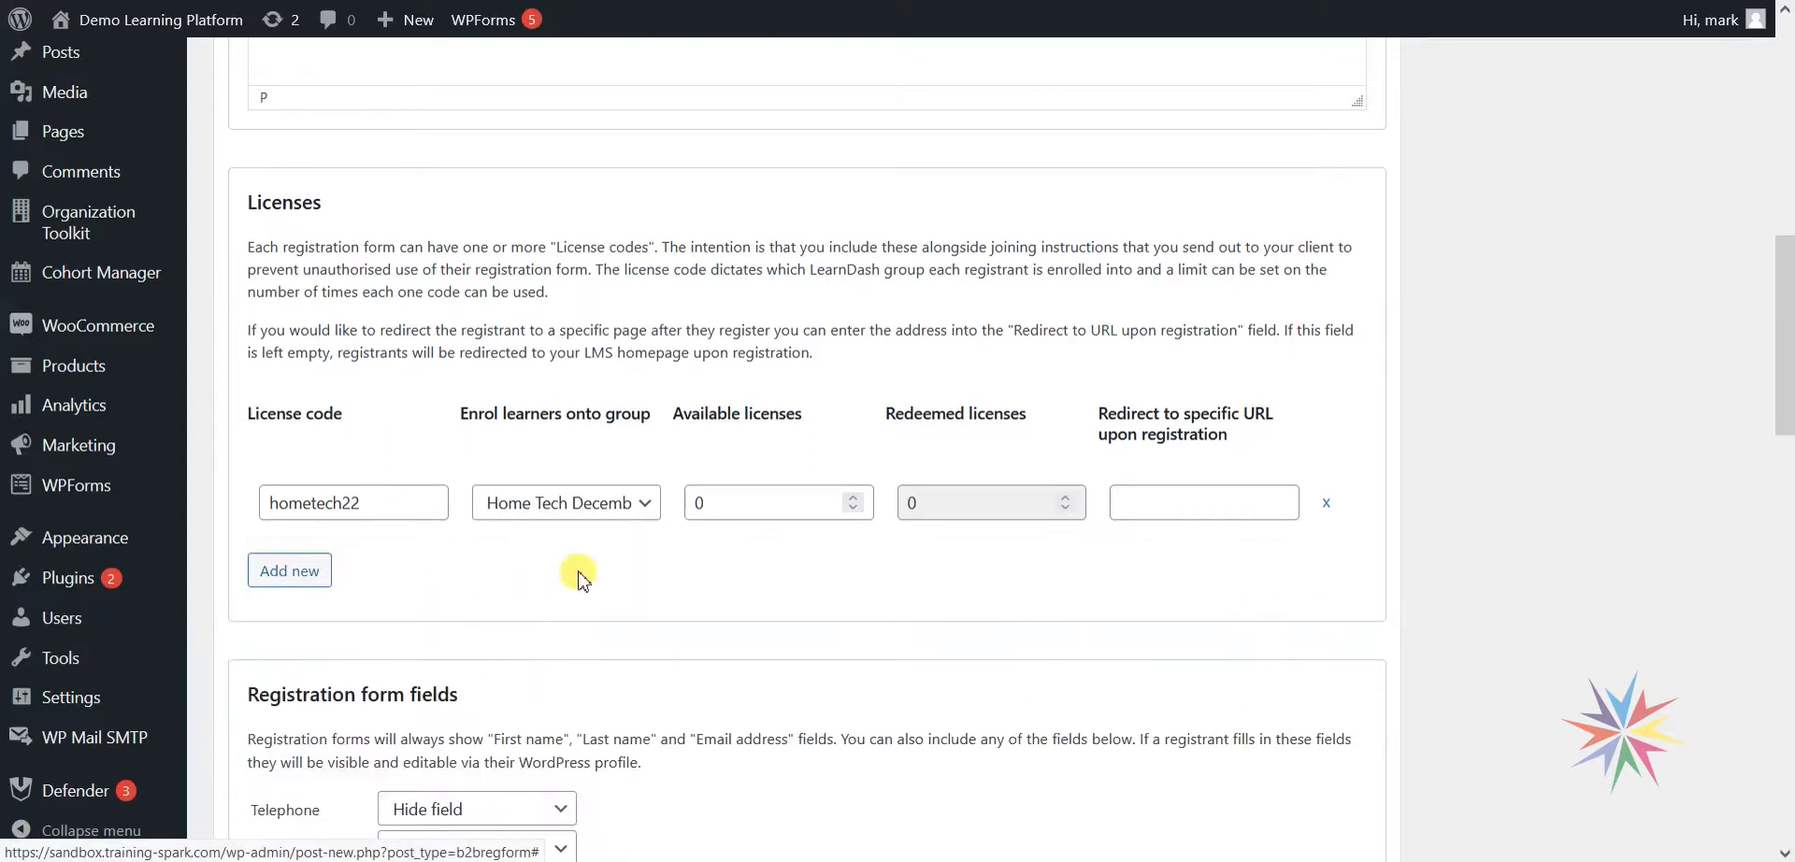
left_click(303, 580)
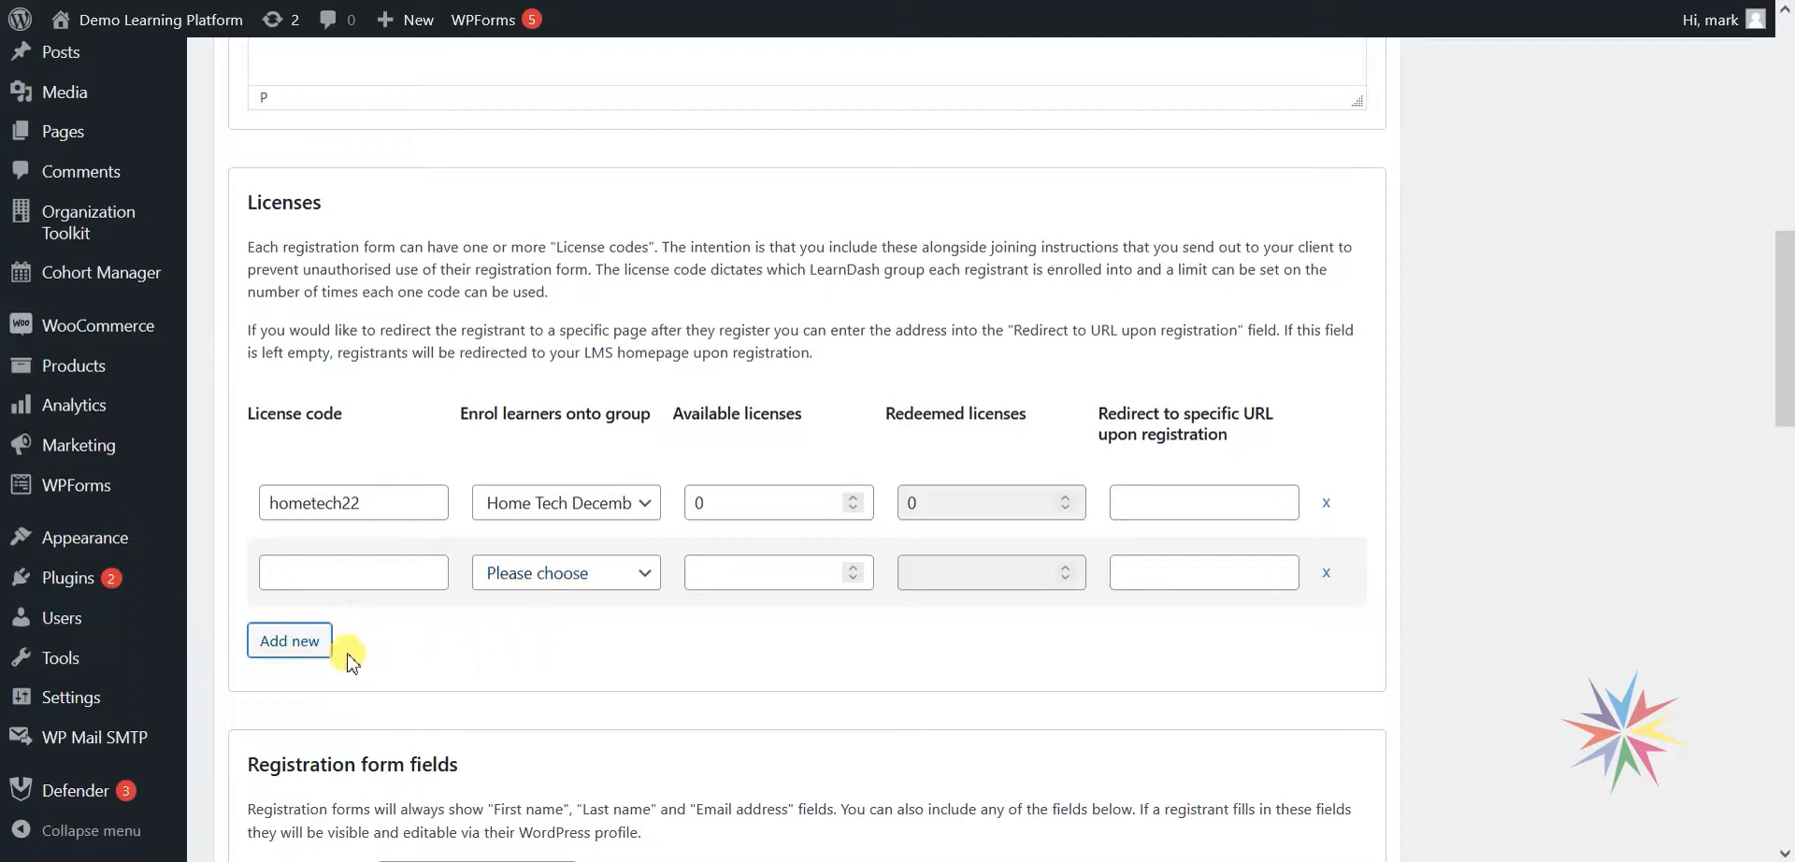
left_click(1326, 572)
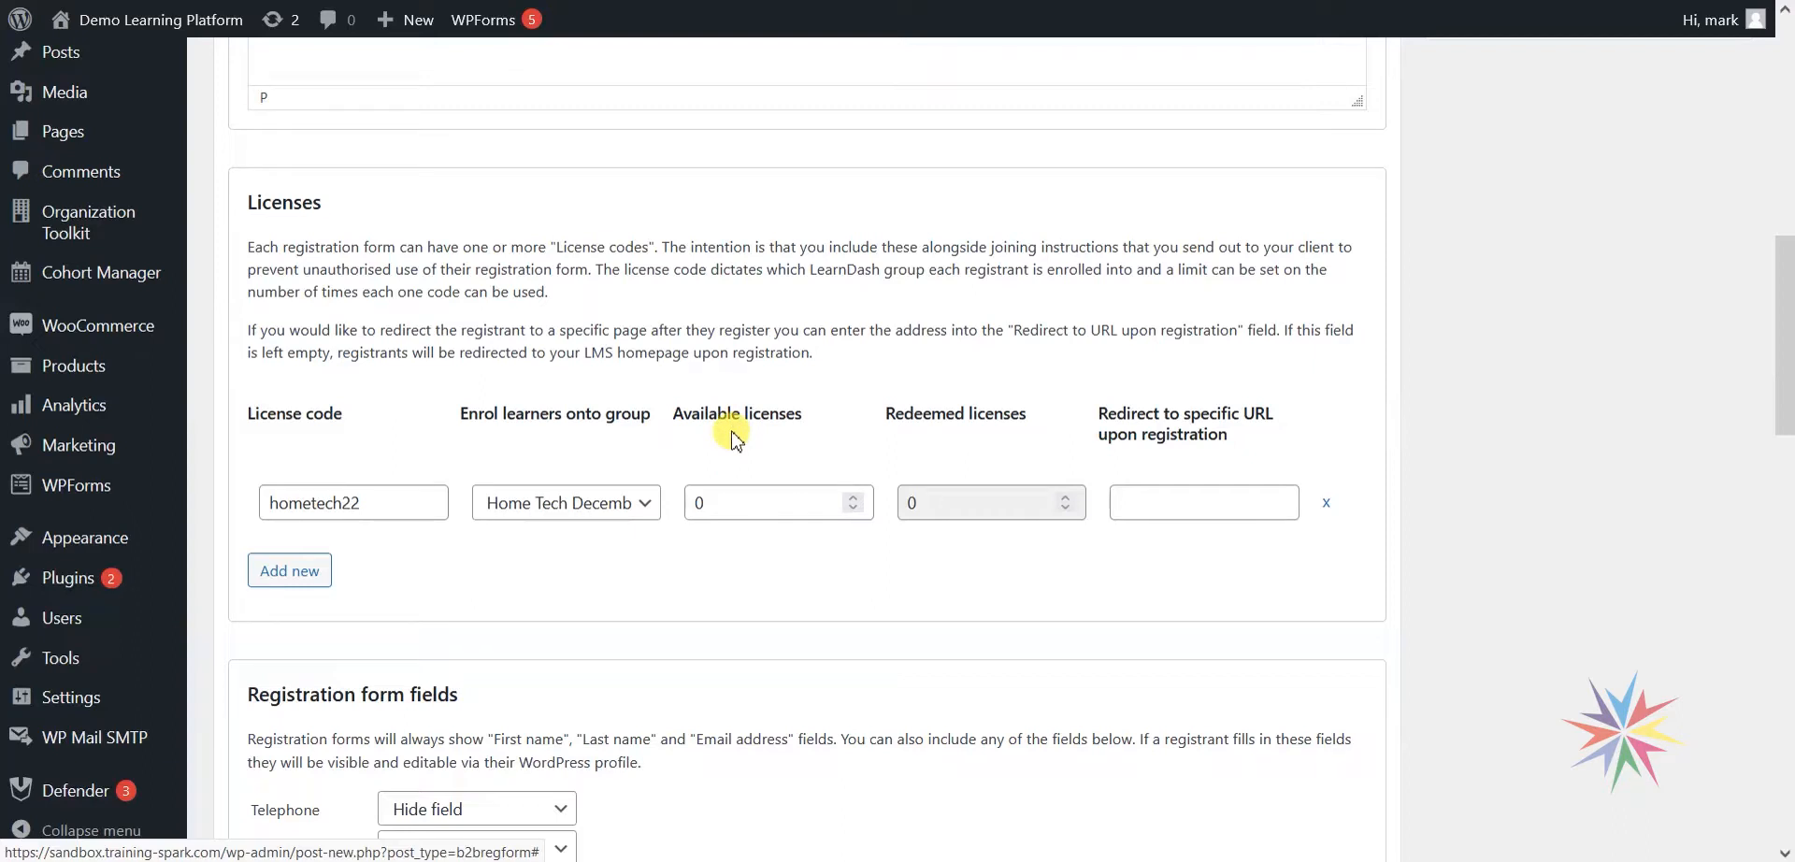
left_click(720, 505)
key("ctrl+a")
type("25")
left_click(703, 404)
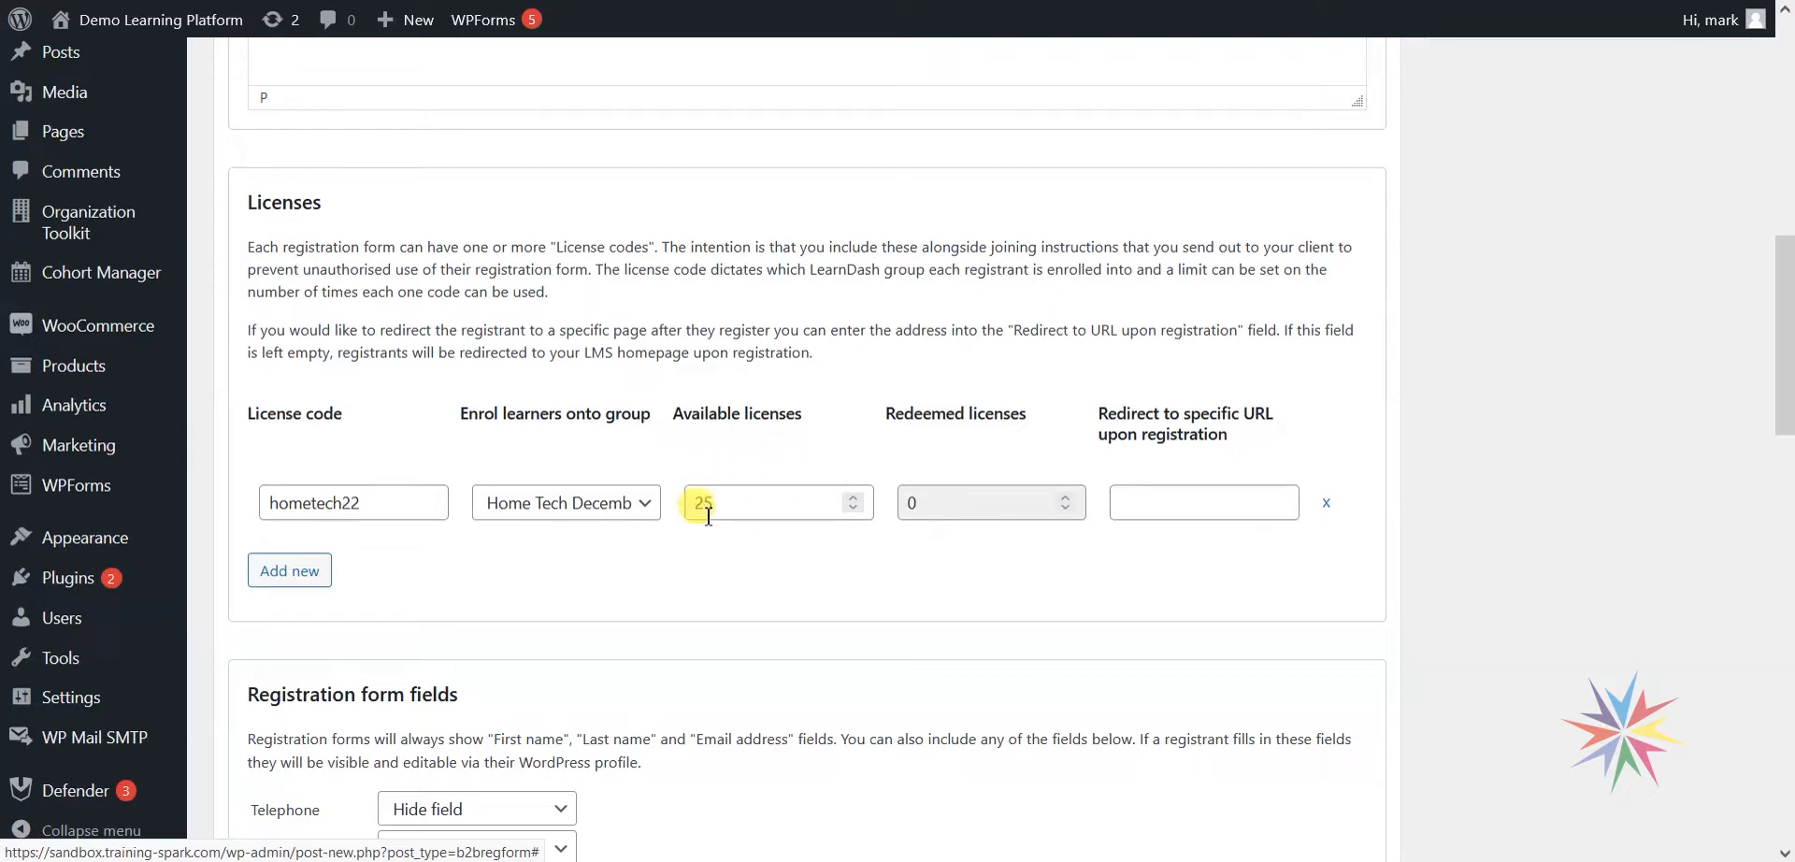
left_click_drag(710, 505, 687, 505)
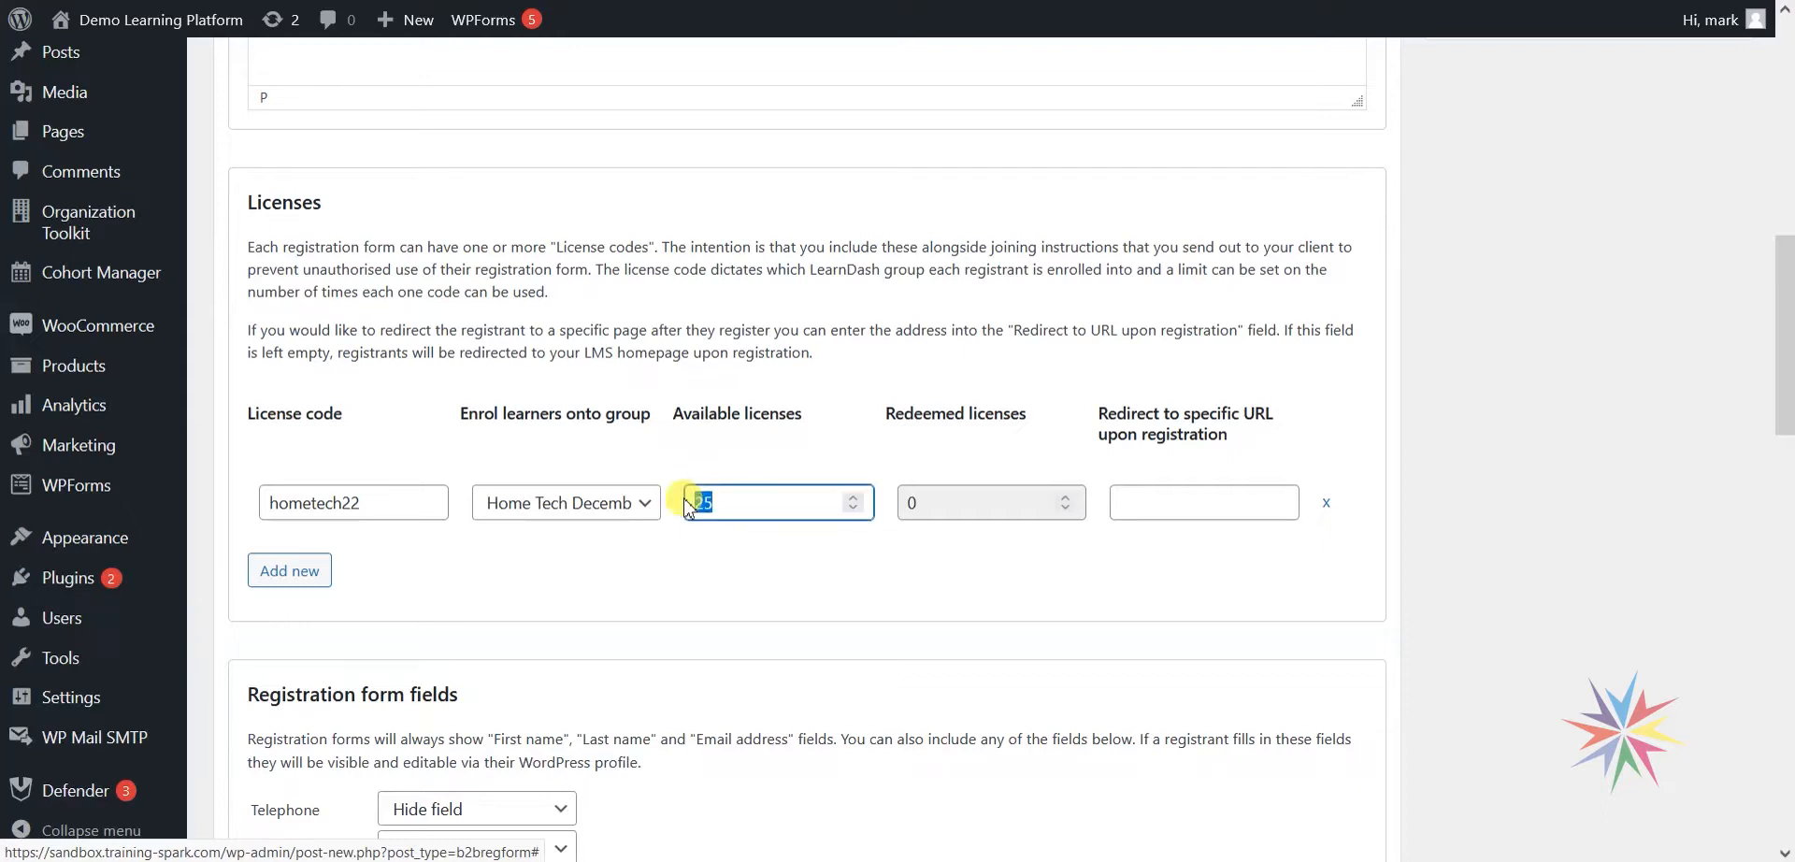
type("50")
double_click(699, 505)
type("25")
left_click(716, 609)
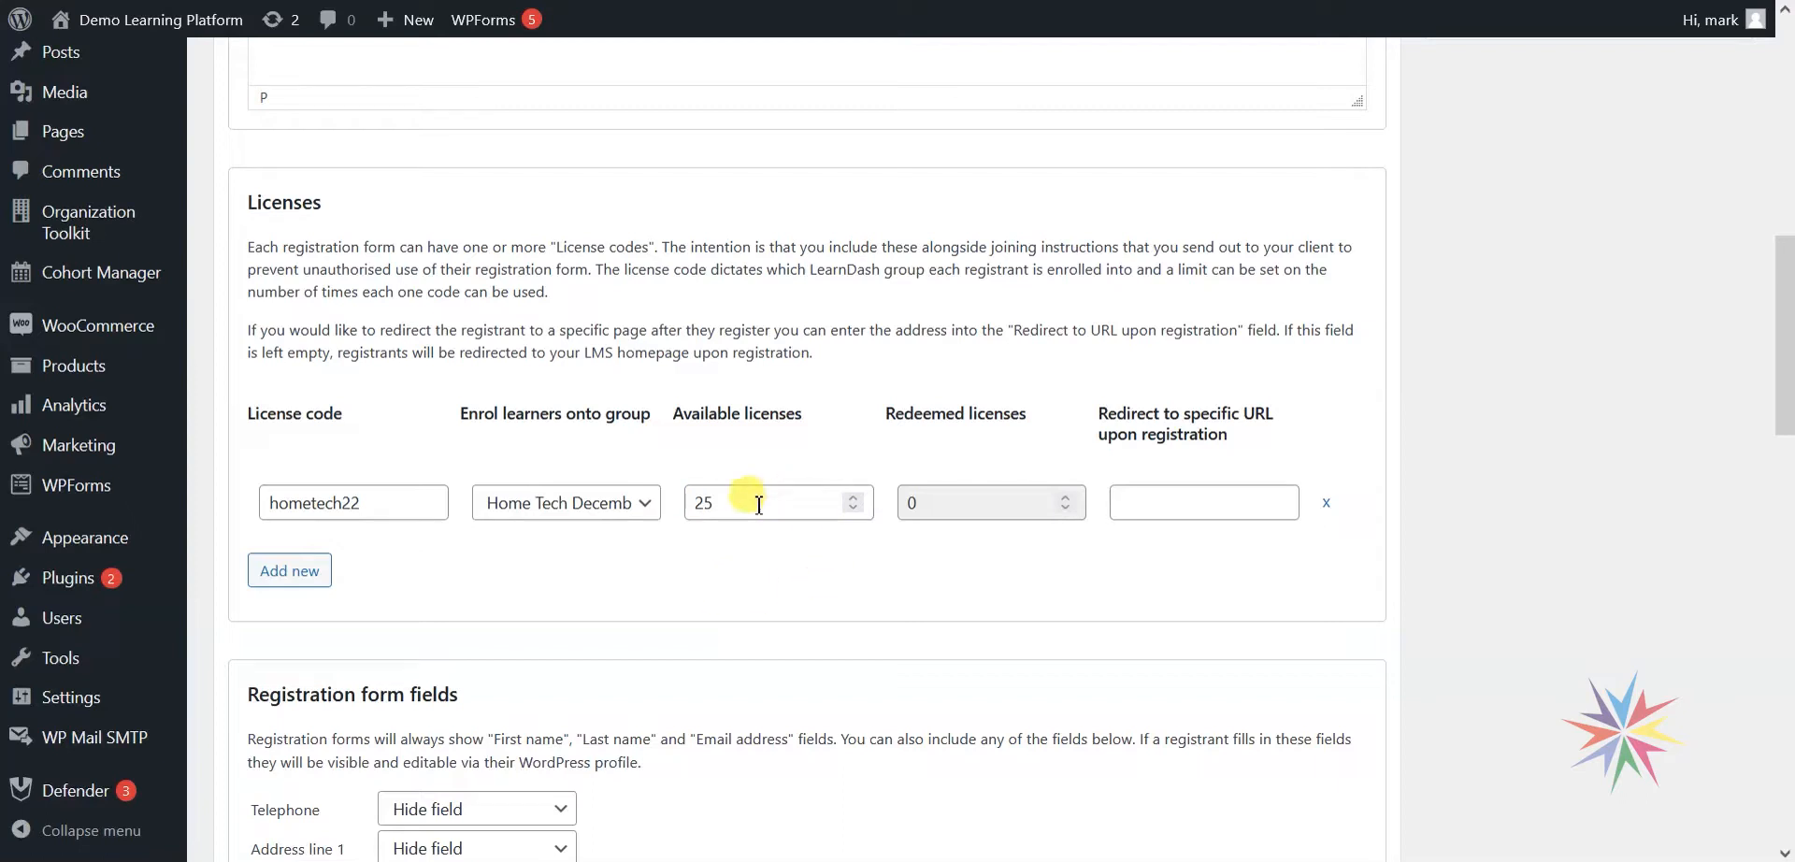
left_click(958, 496)
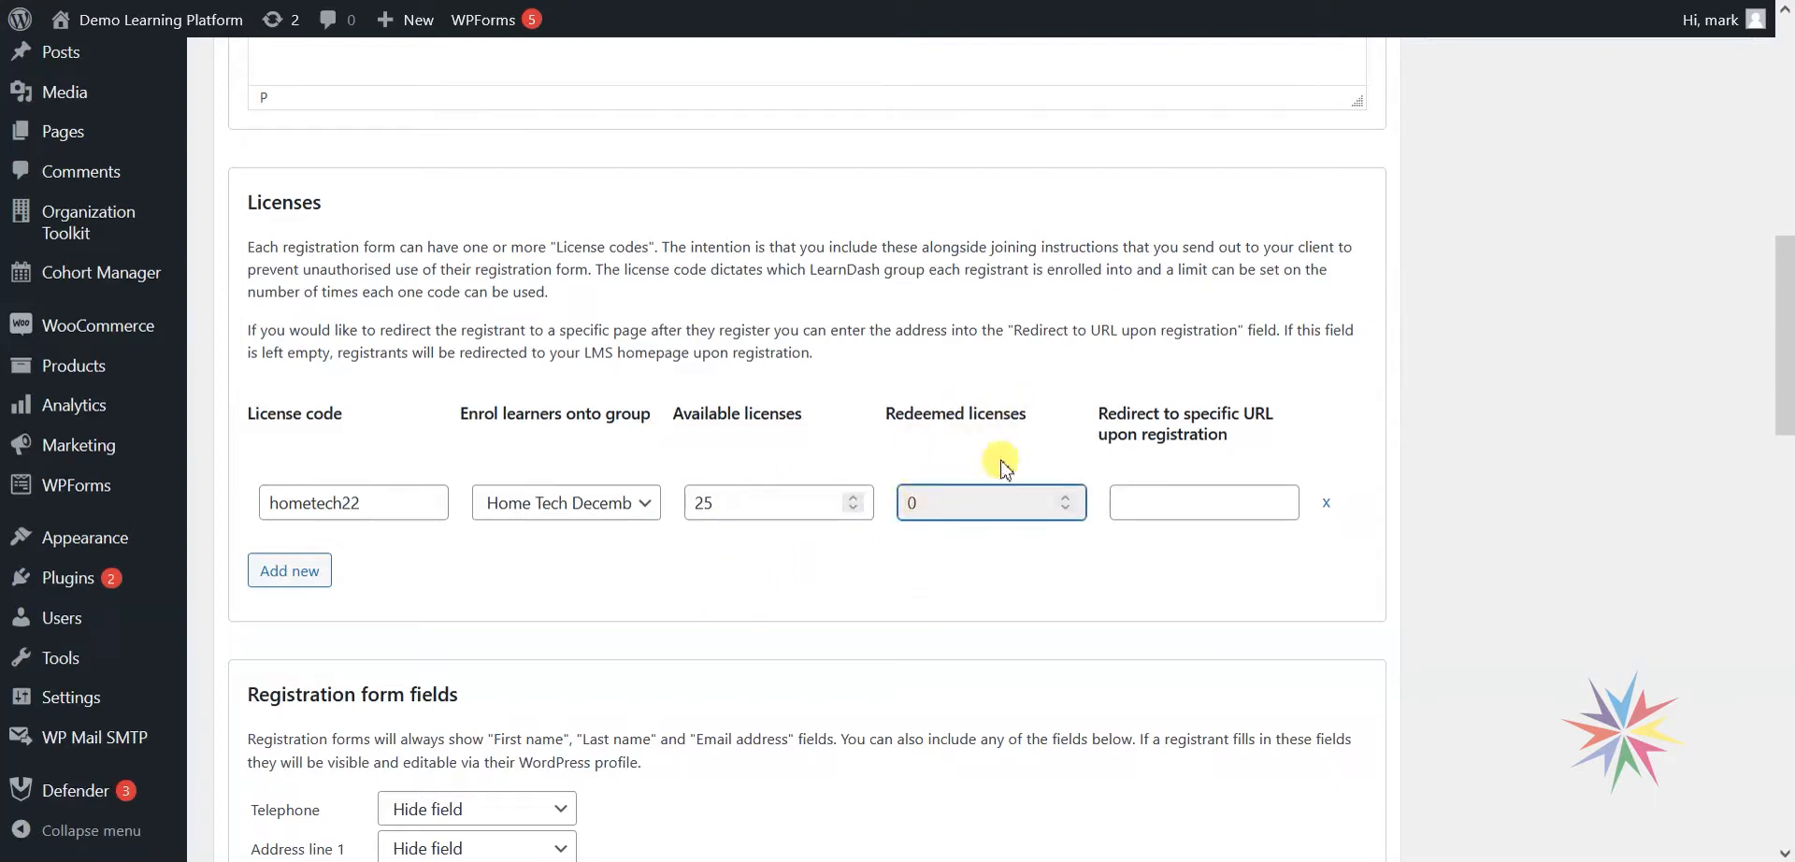
left_click(958, 580)
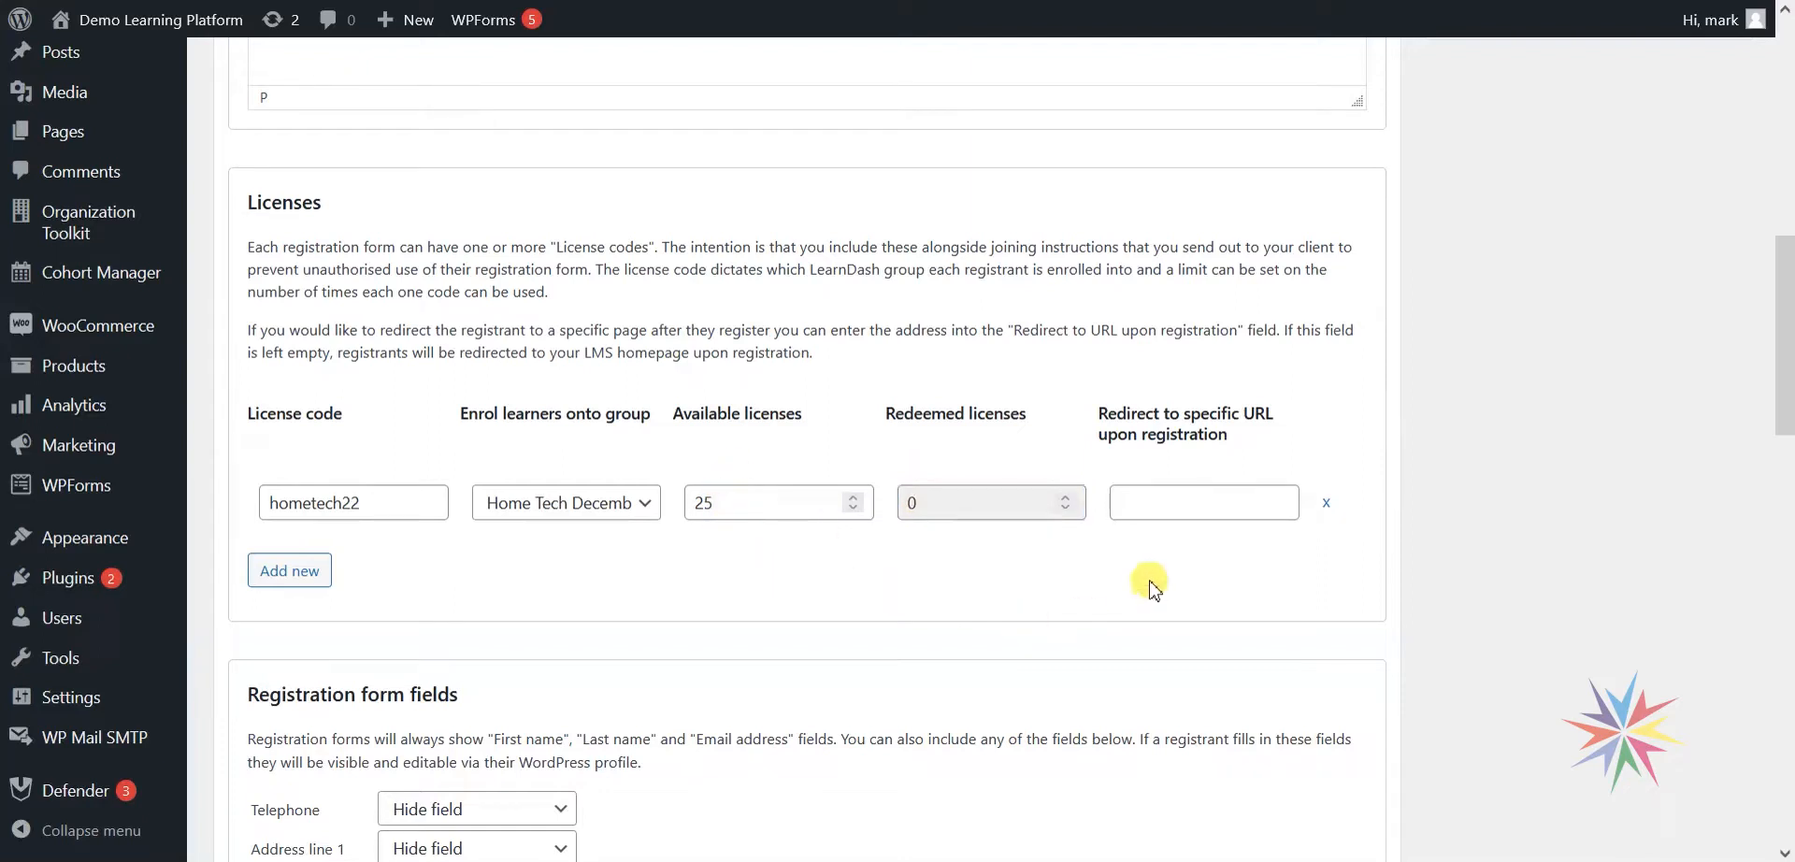
left_click(1168, 502)
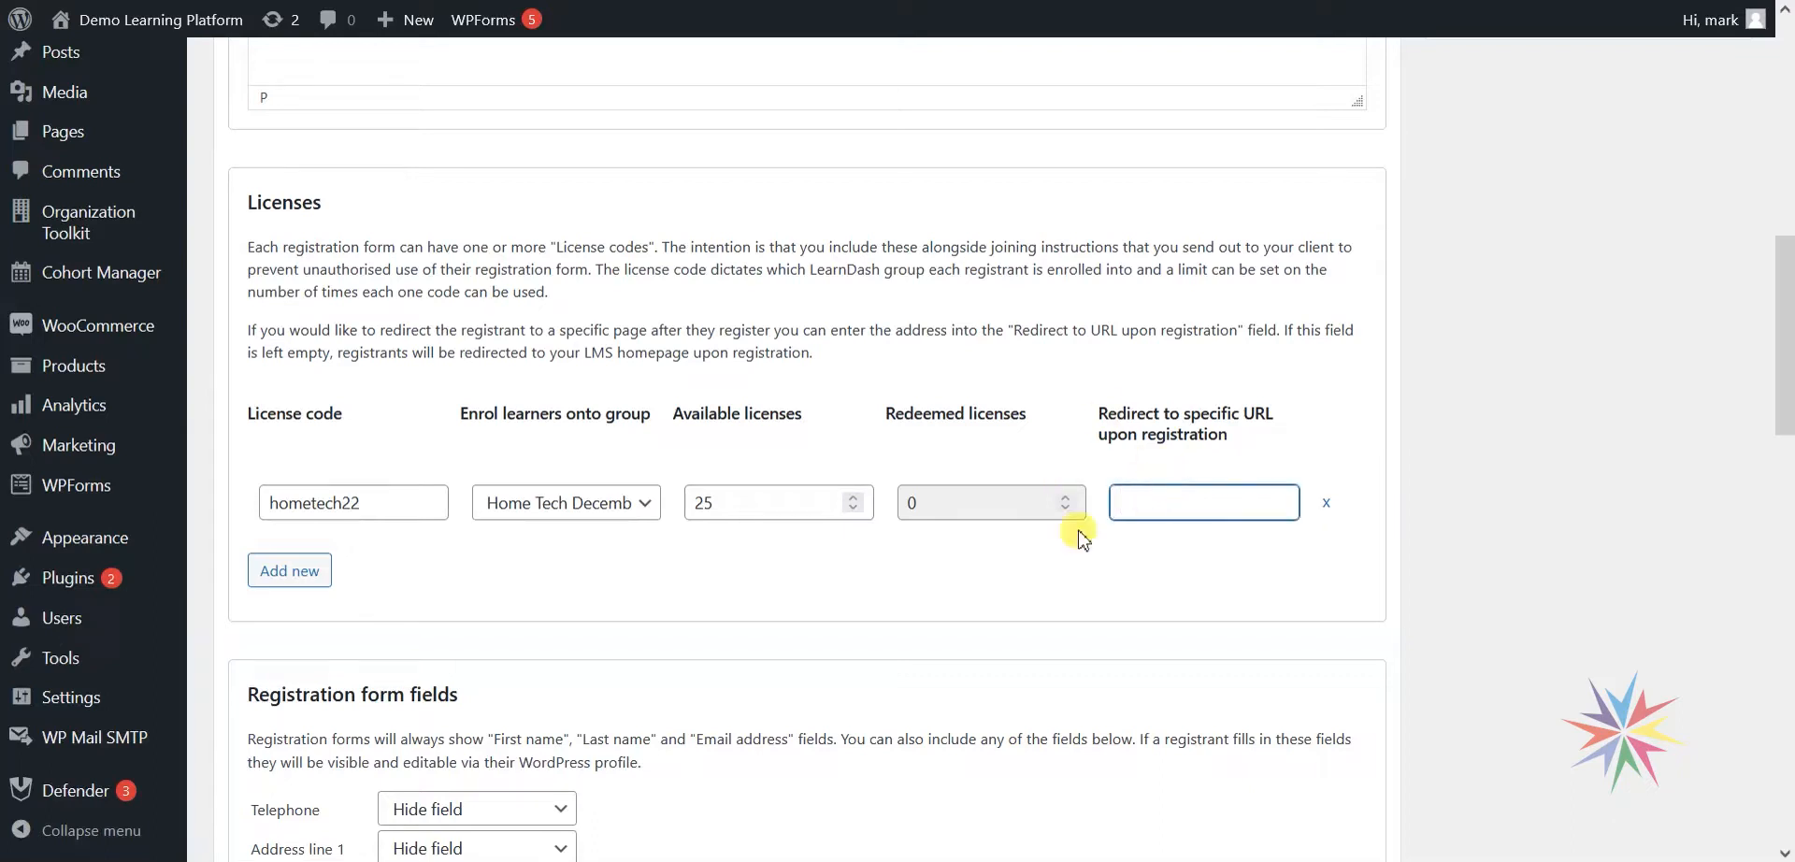
left_click(1190, 629)
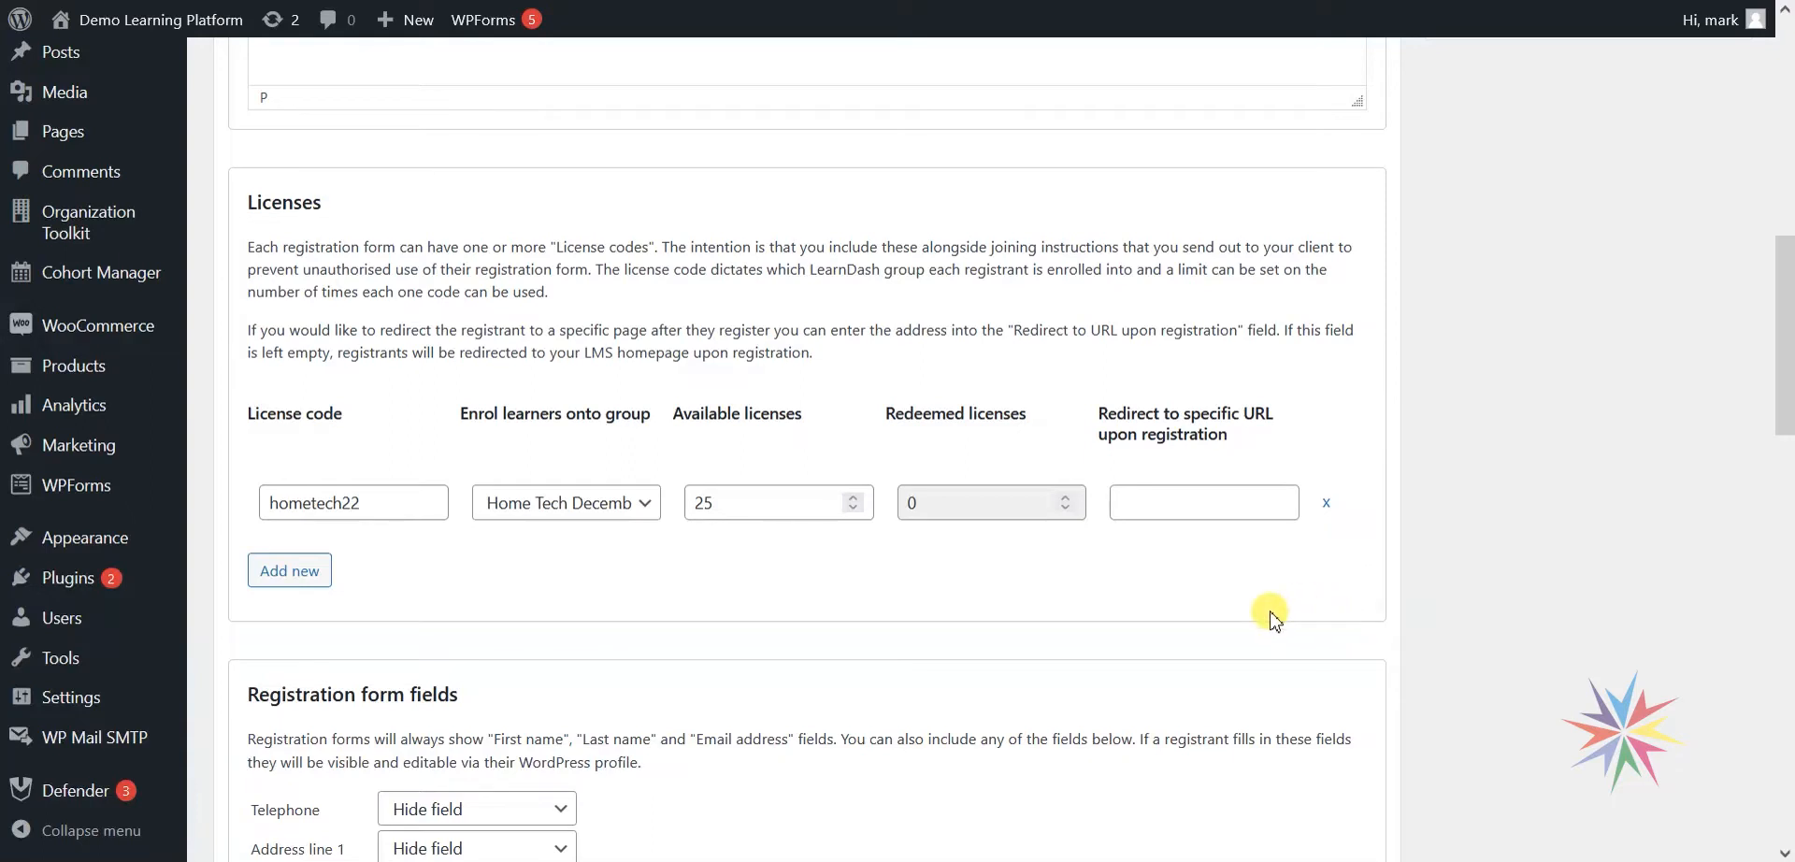
Review the front-end Discover form's fields, then return to the admin form editor.
scroll(1264, 603, "down", 7)
scroll(1263, 589, "up", 3)
scroll(1256, 580, "down", 1)
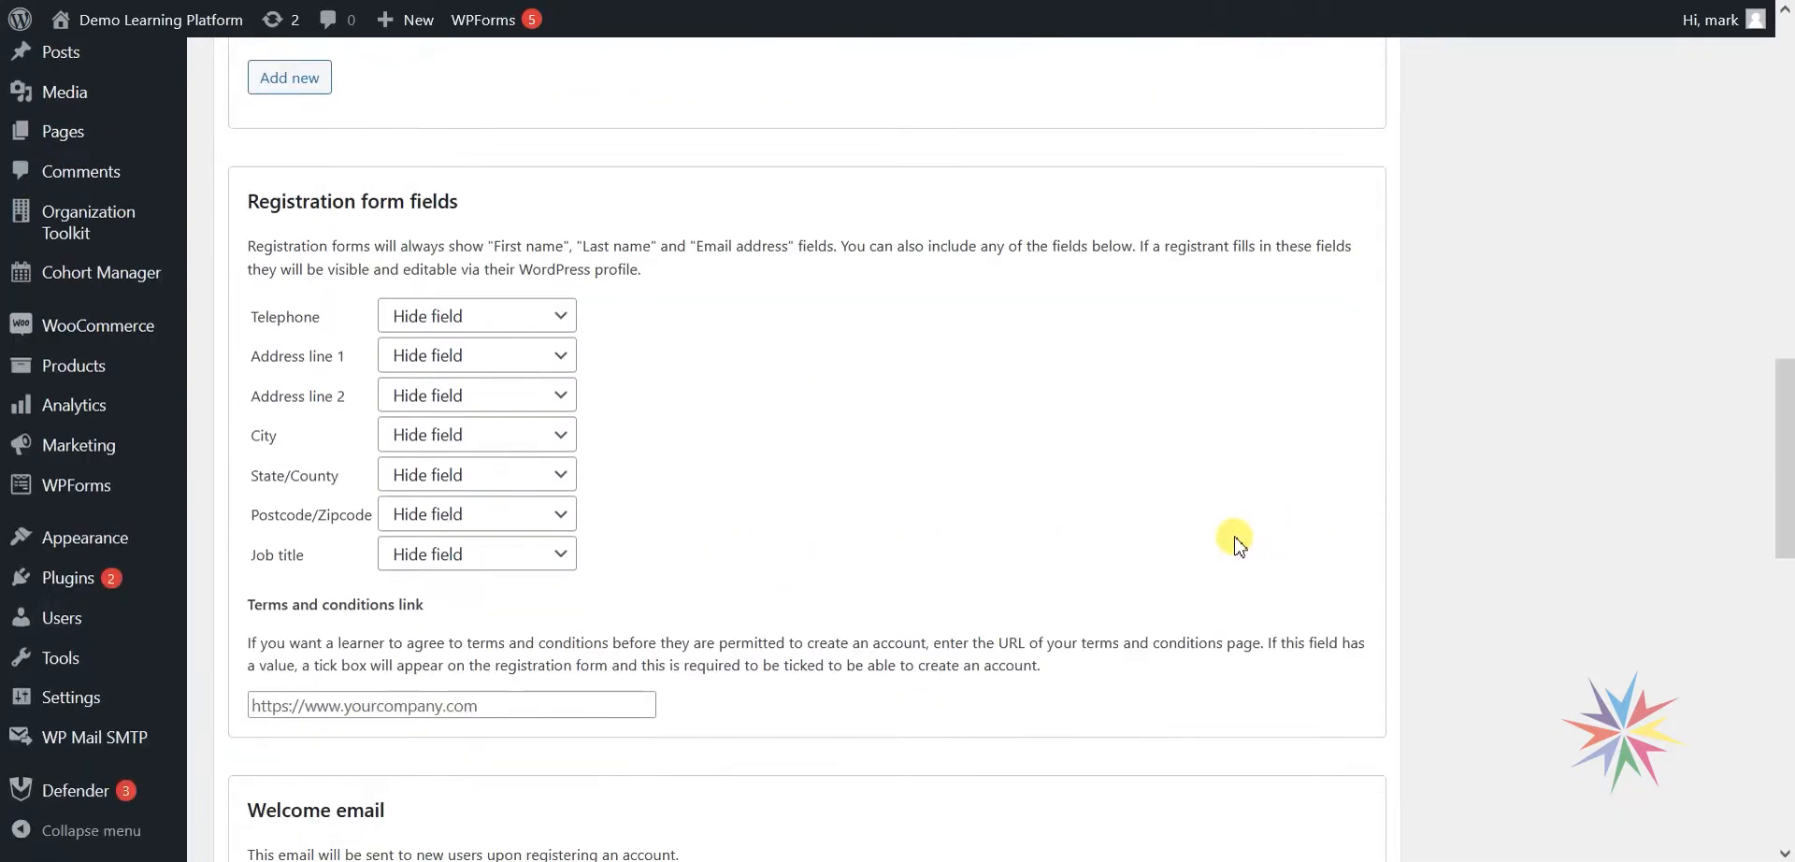
mouse_move(494, 861)
left_click(614, 777)
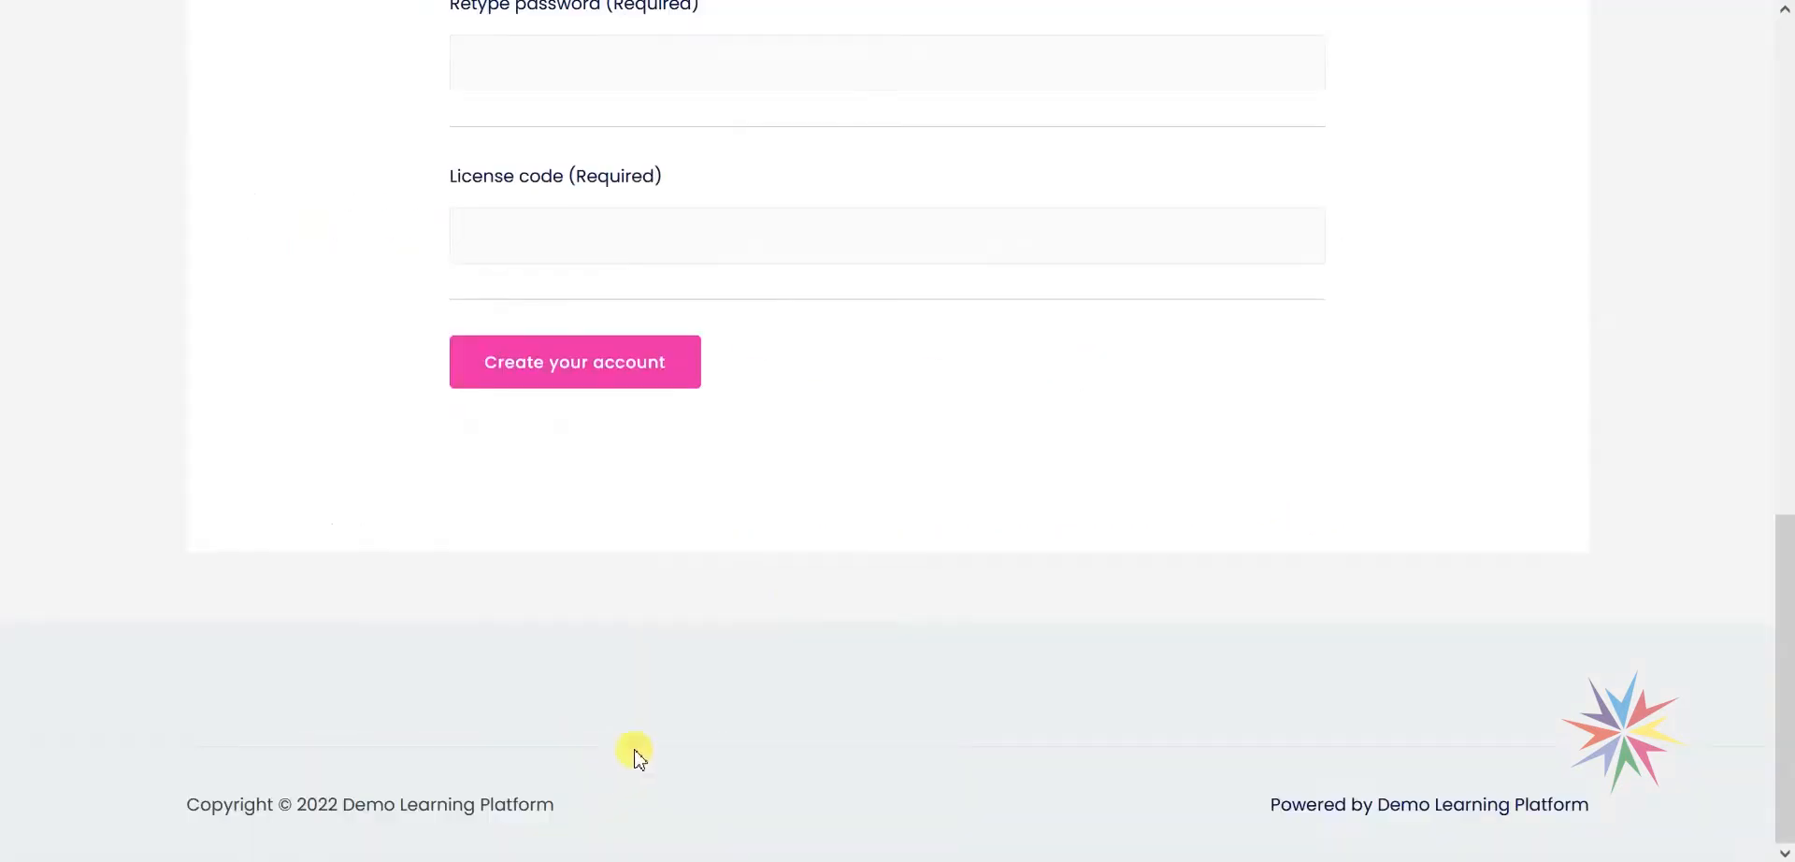
scroll(894, 509, "up", 10)
scroll(970, 552, "down", 5)
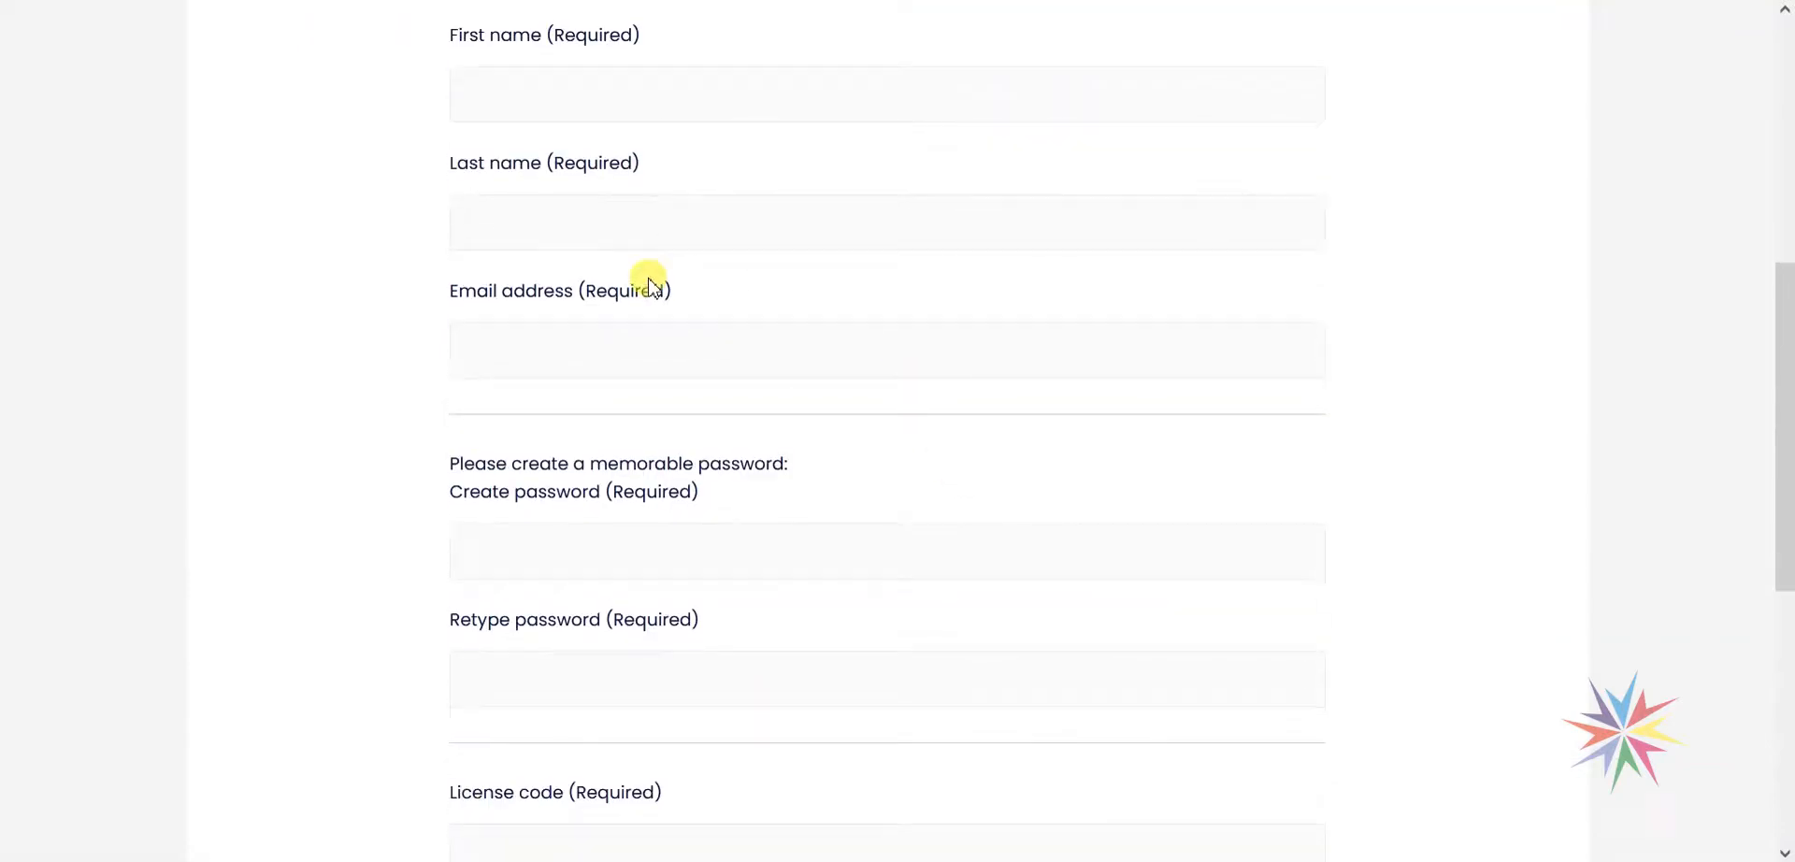
left_click(445, 809)
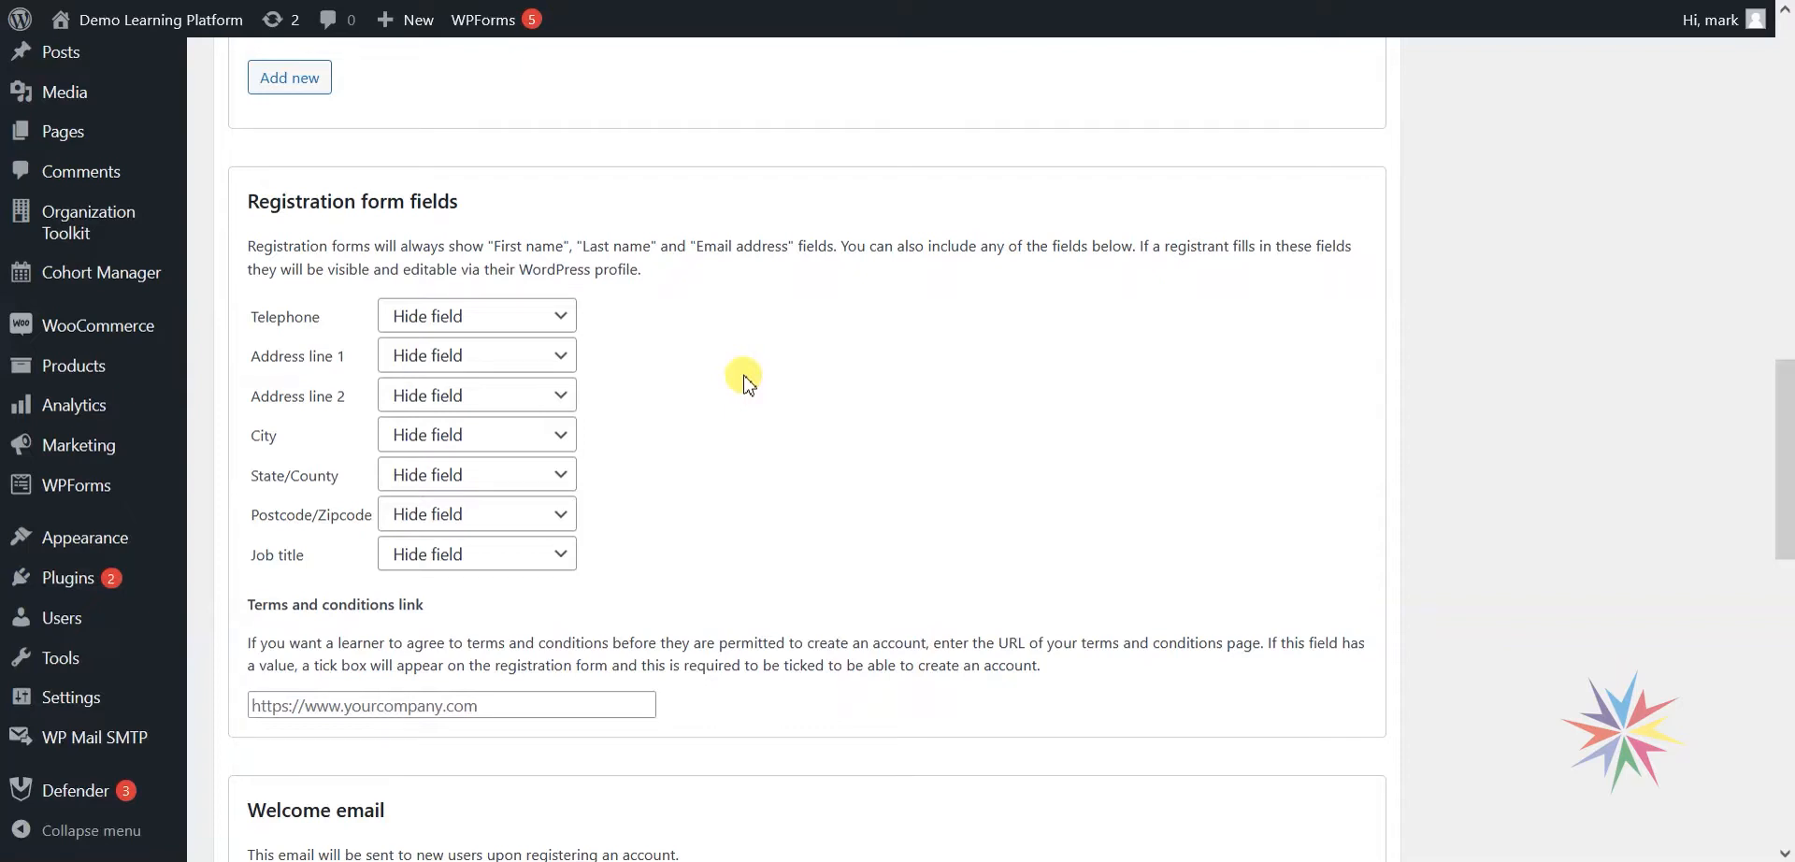
Make Telephone and Job title required fields, and Address line 1 and City optional.
left_click(448, 320)
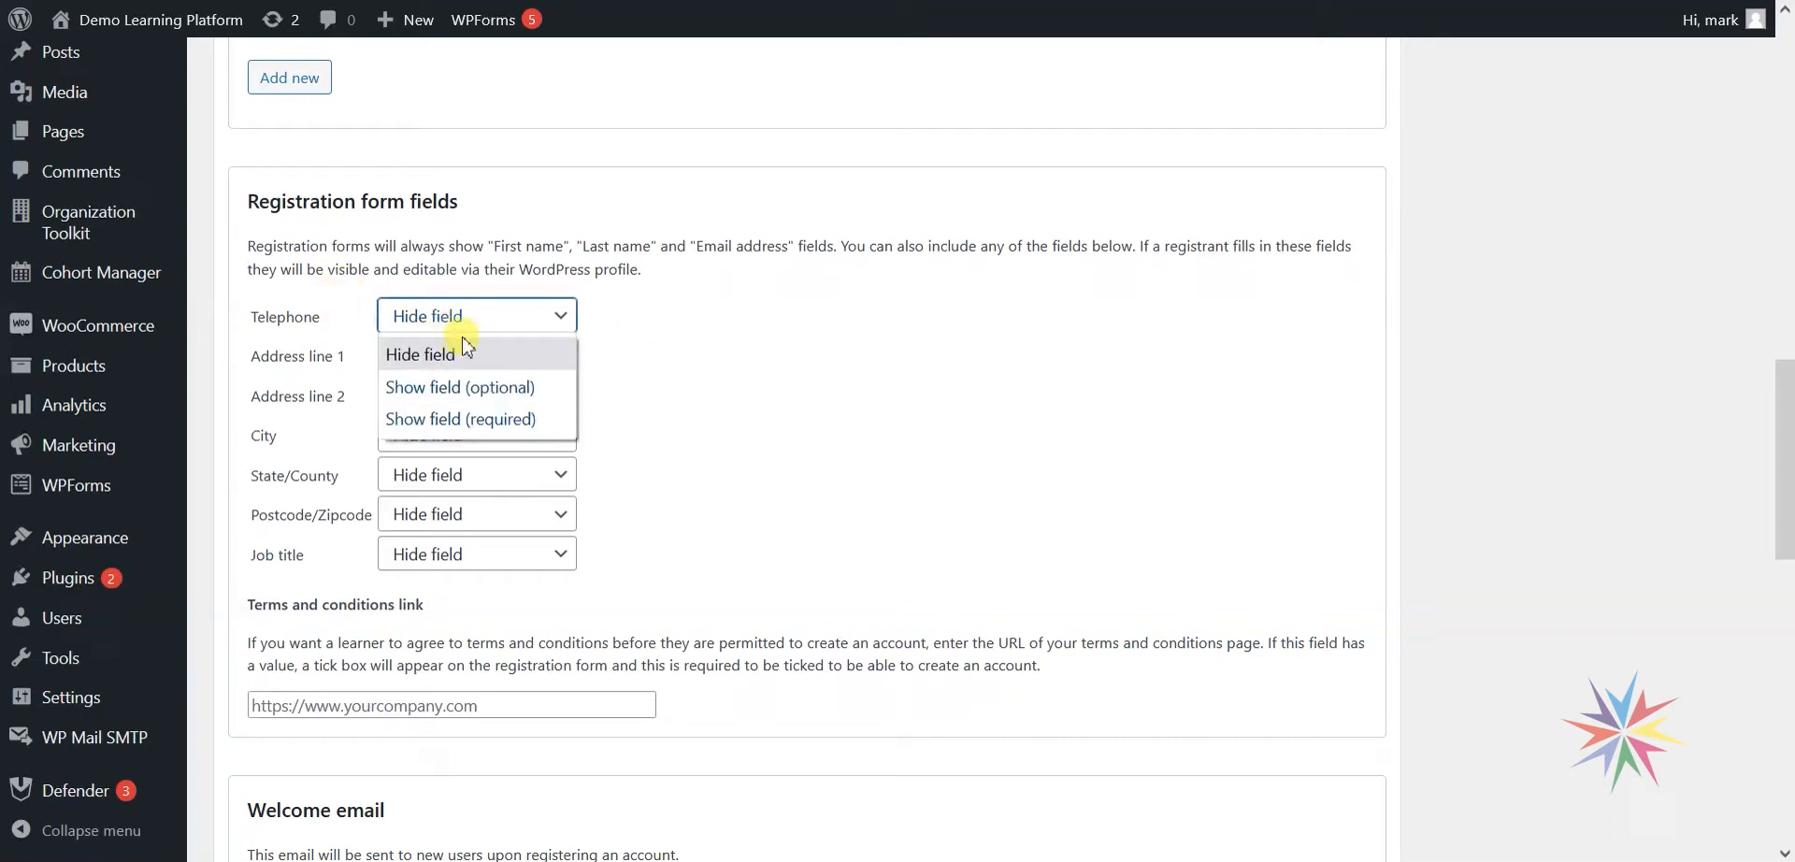
left_click(298, 322)
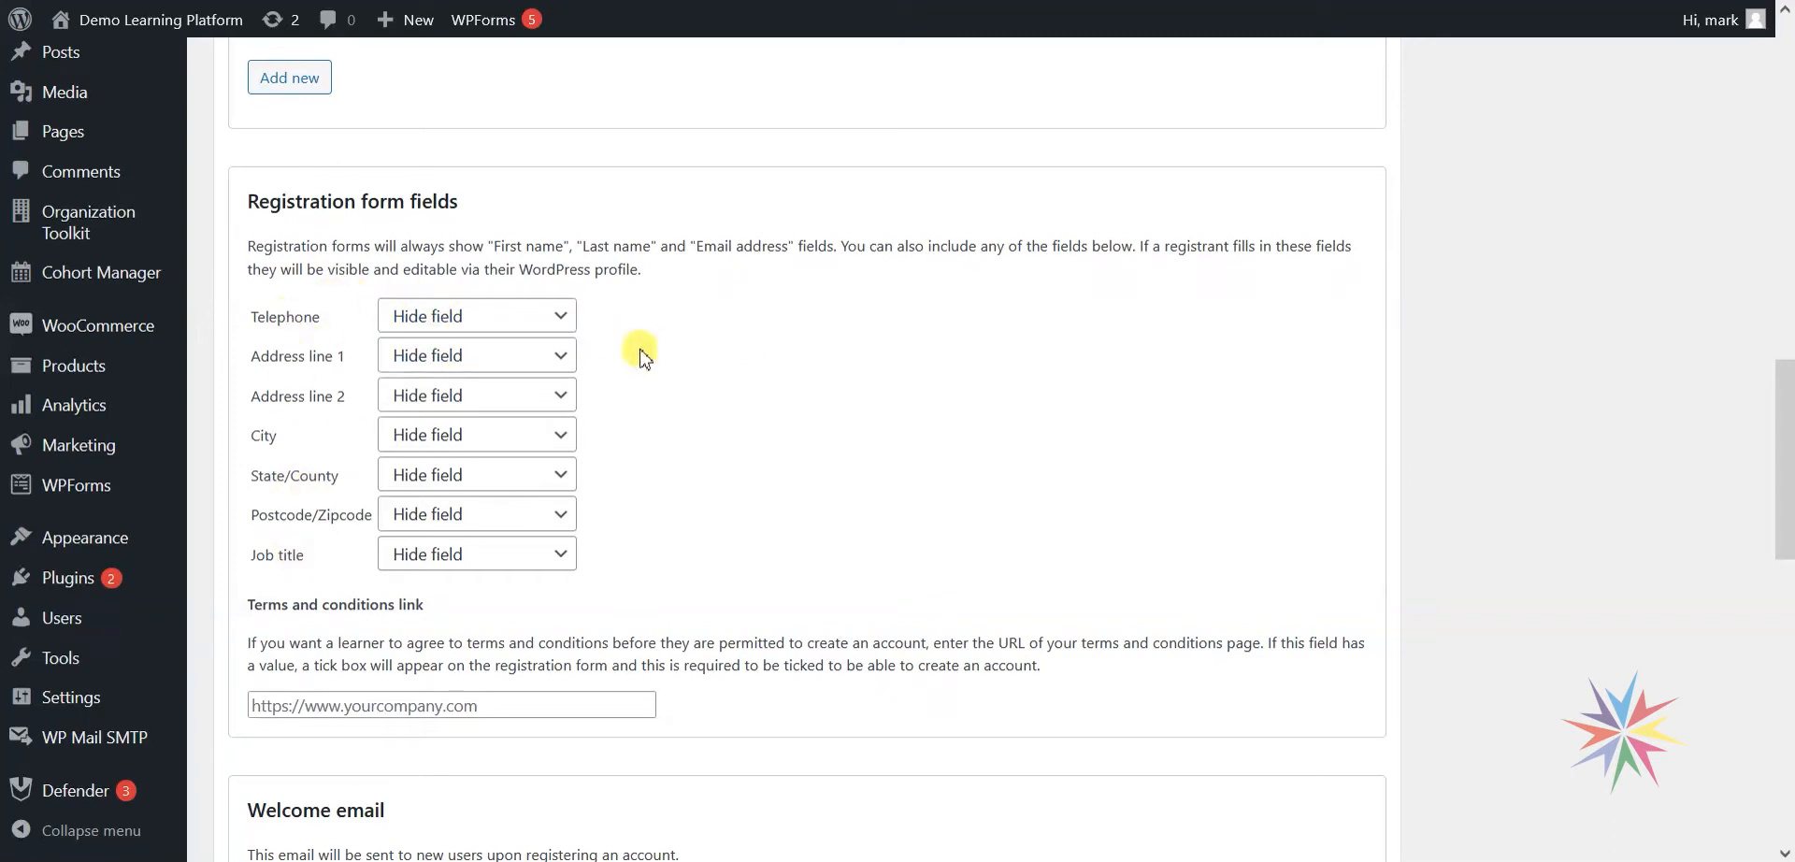
left_click(439, 317)
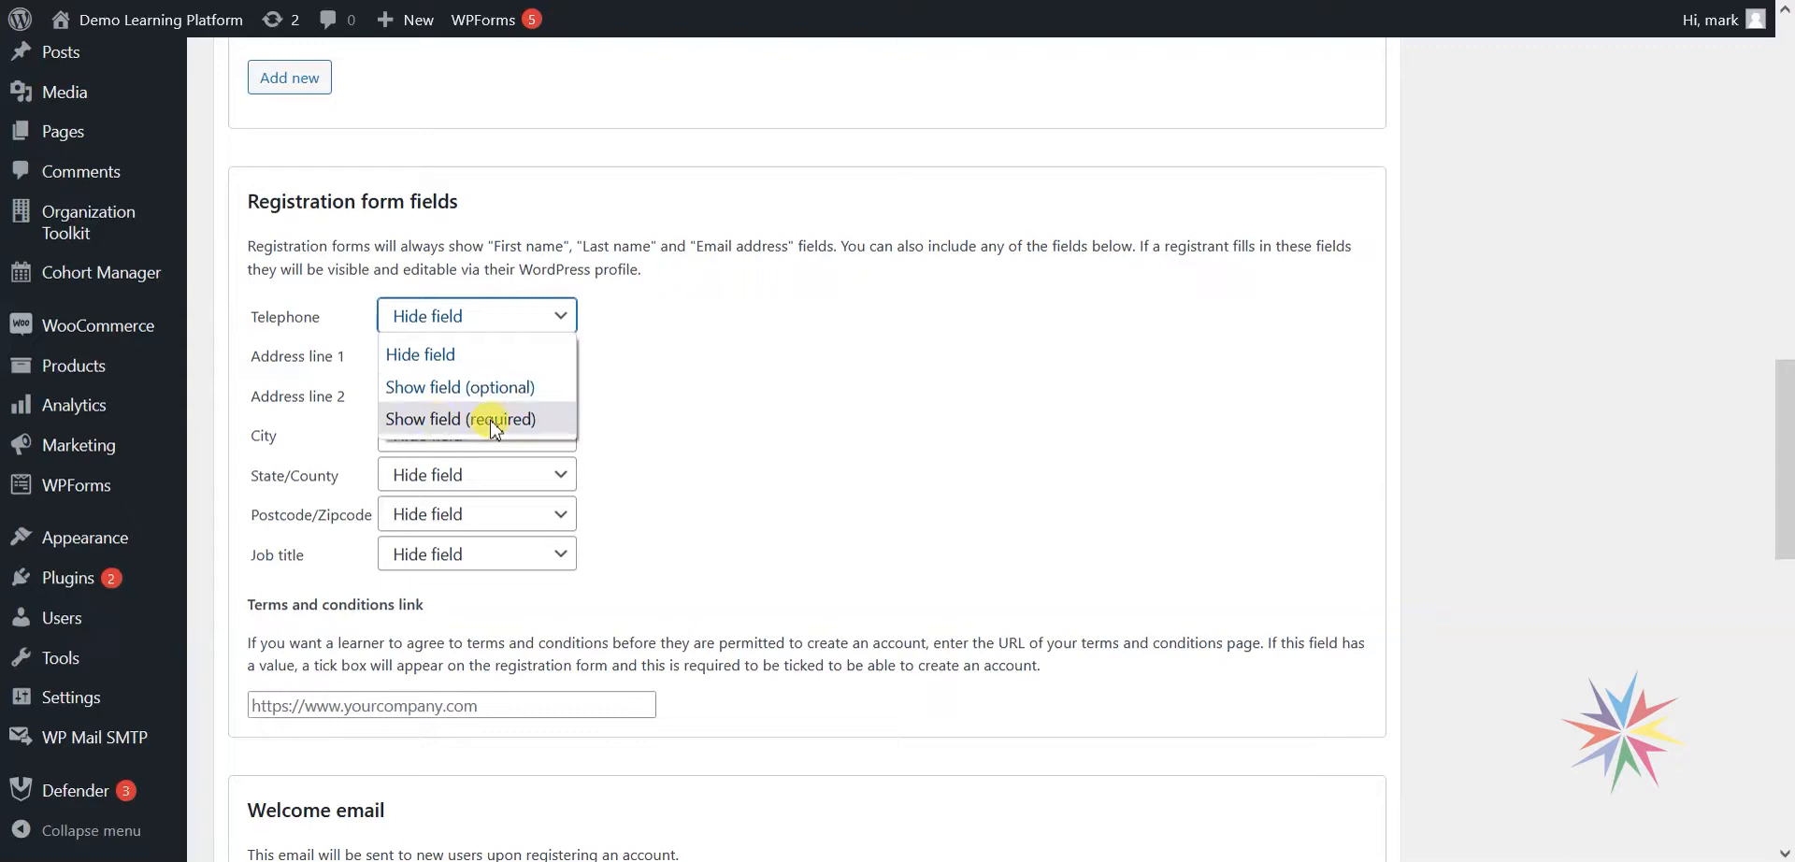
left_click(492, 419)
left_click(493, 356)
left_click(486, 425)
left_click(491, 435)
left_click(501, 504)
left_click(496, 554)
left_click(515, 657)
left_click(531, 632)
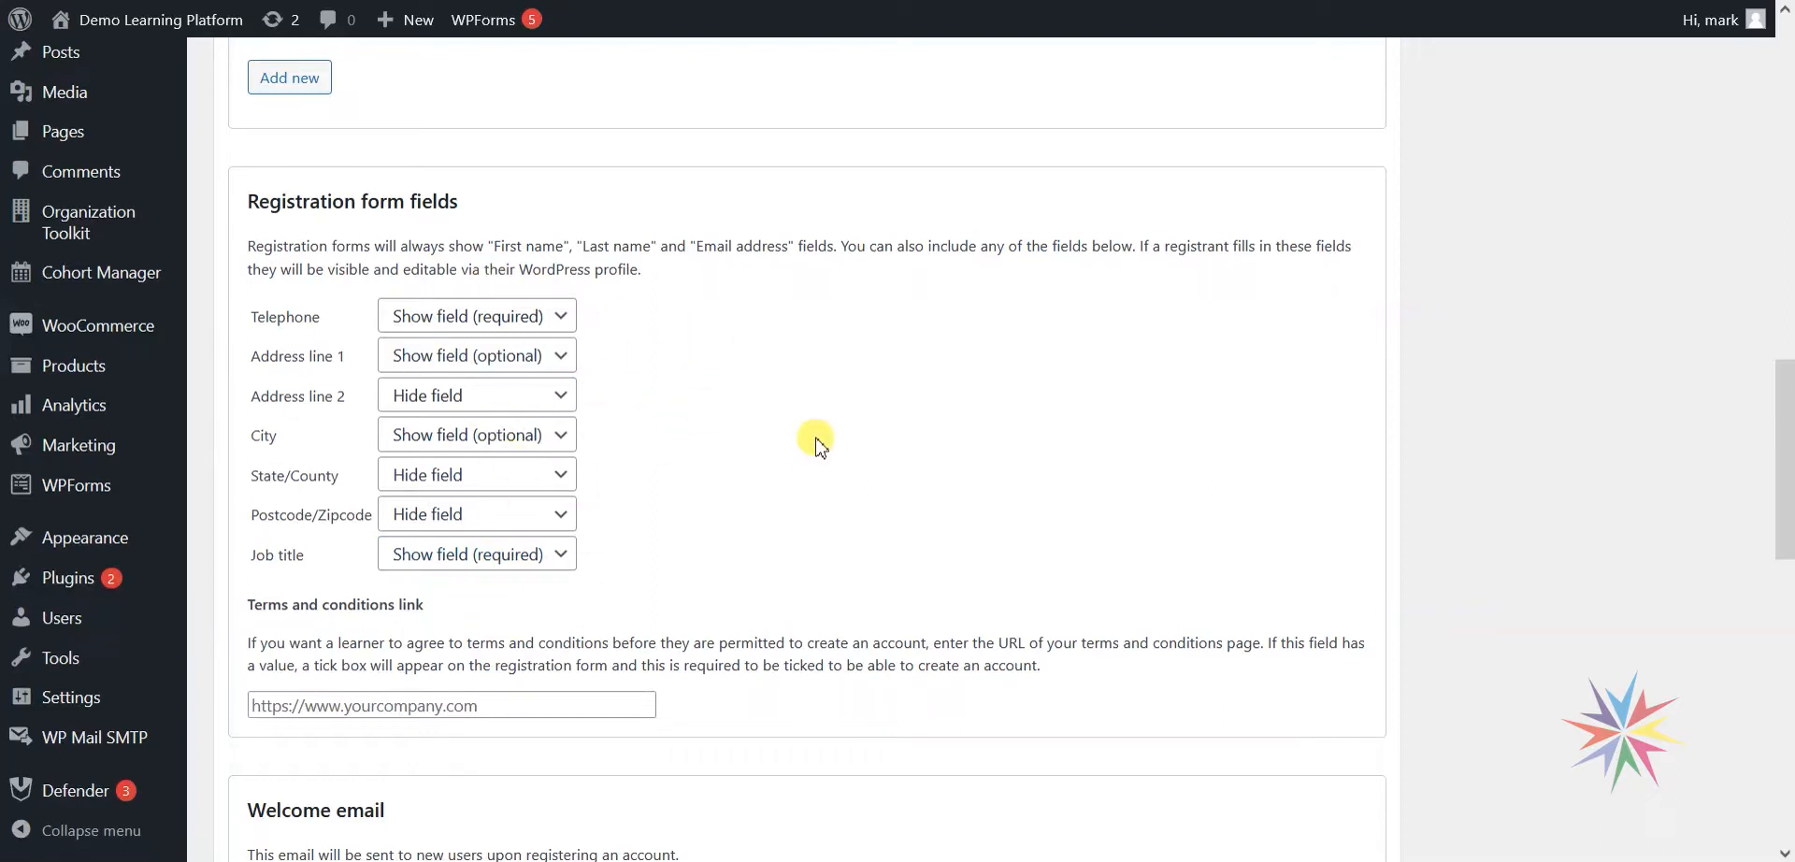
scroll(815, 445, "down", 2)
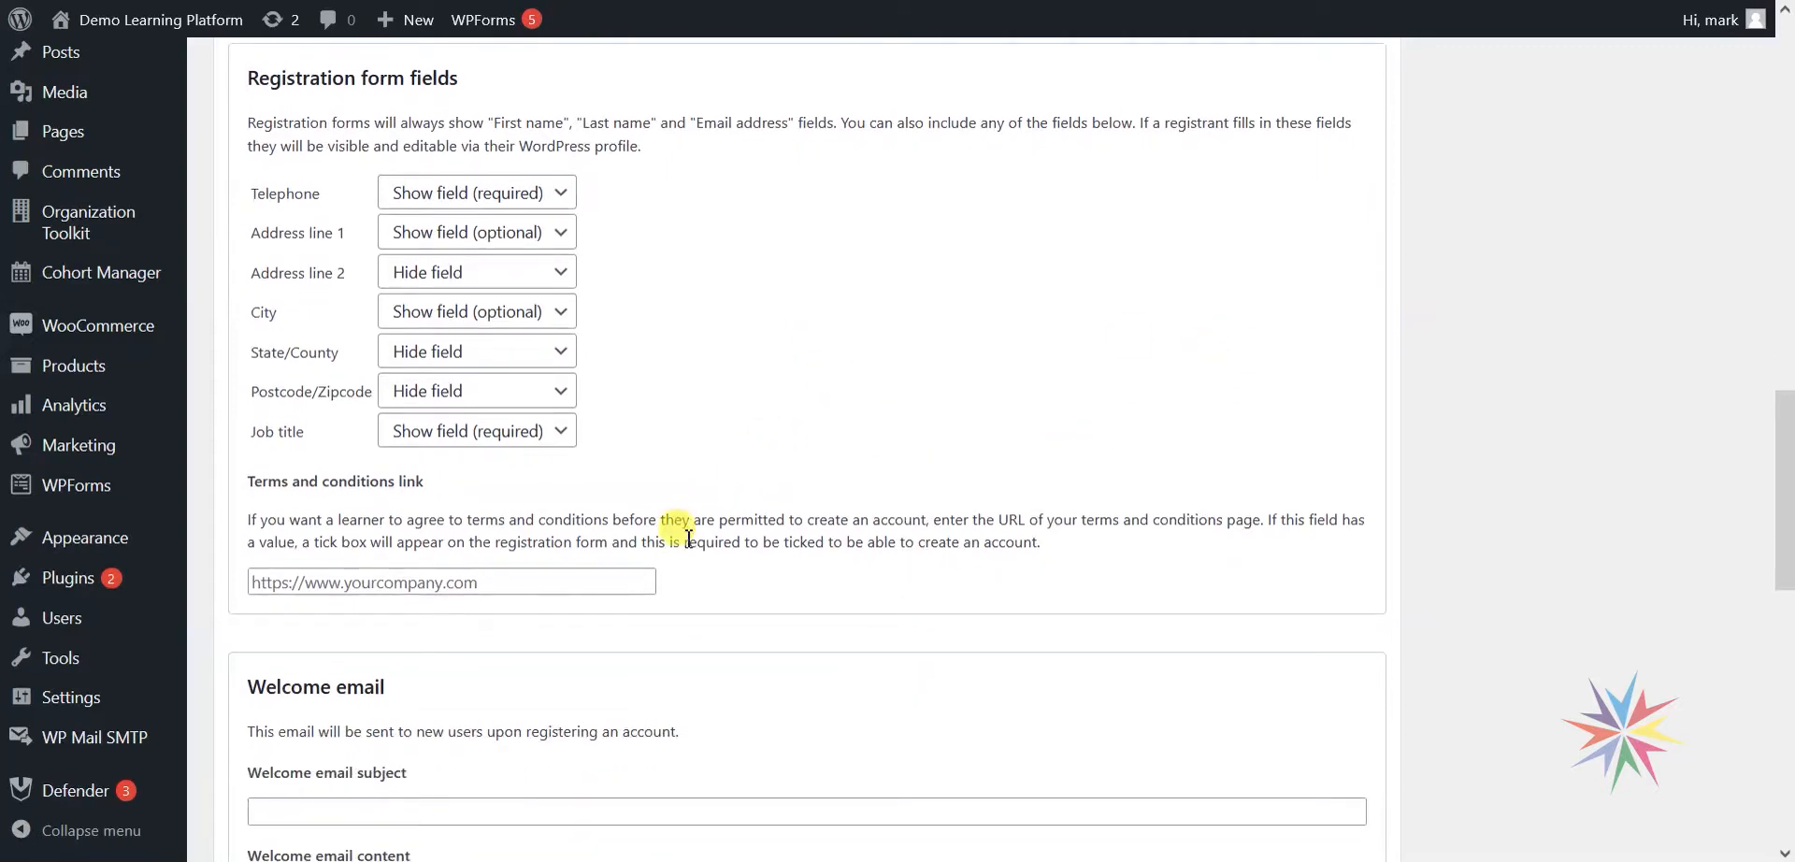
scroll(993, 425, "down", 3)
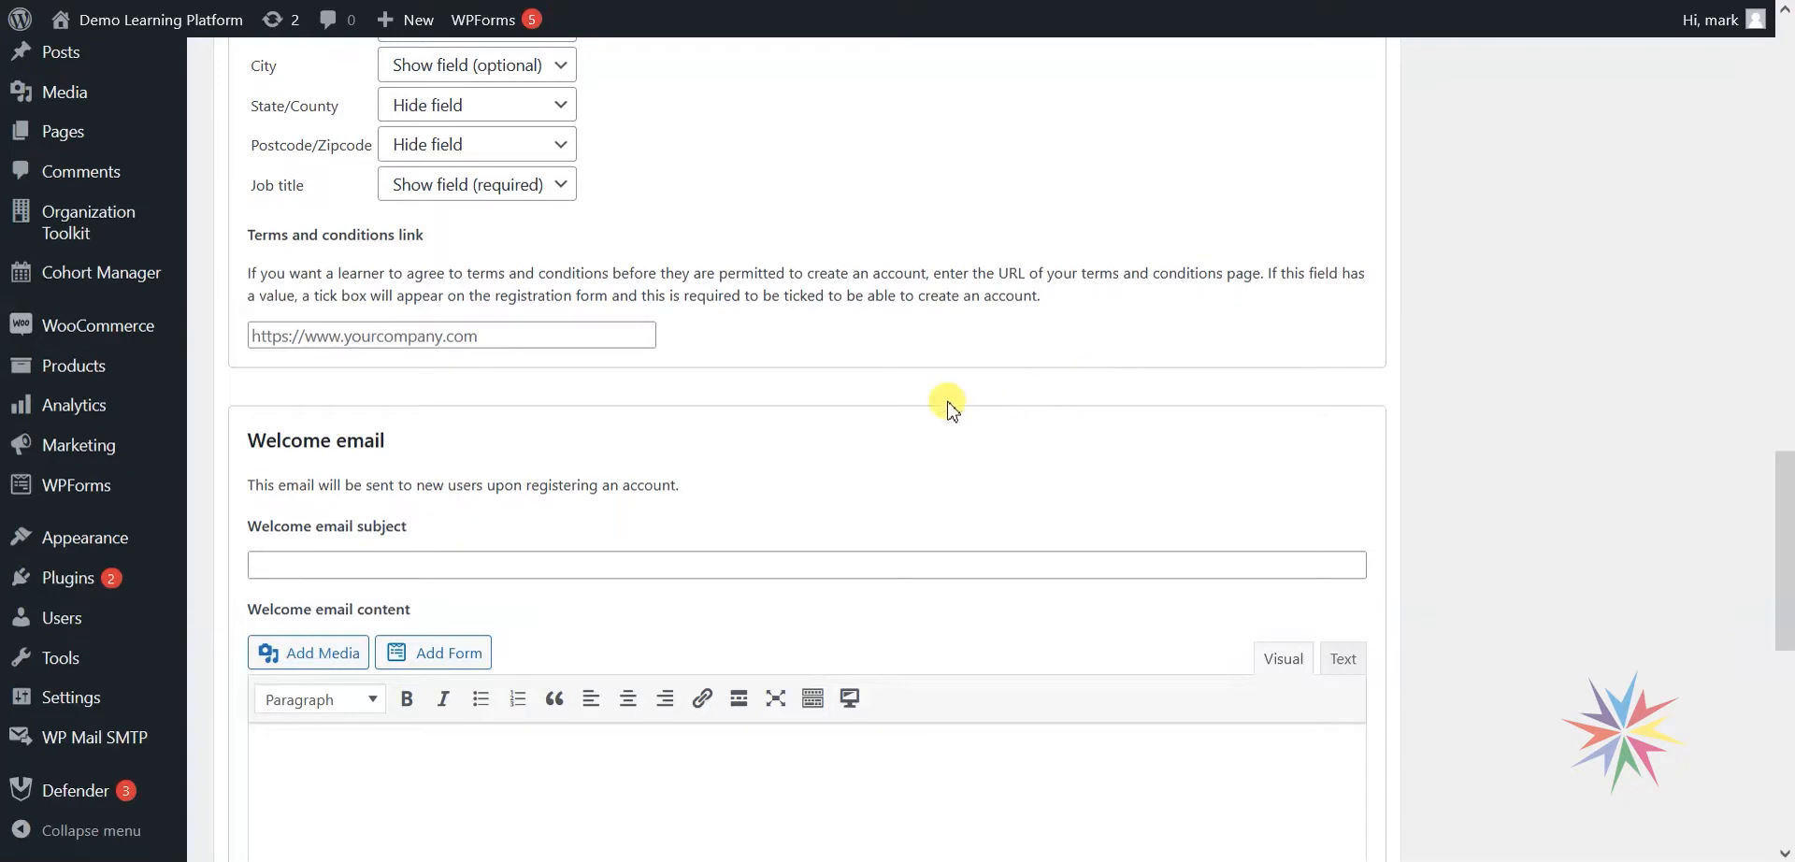
left_click(393, 335)
type("https:/")
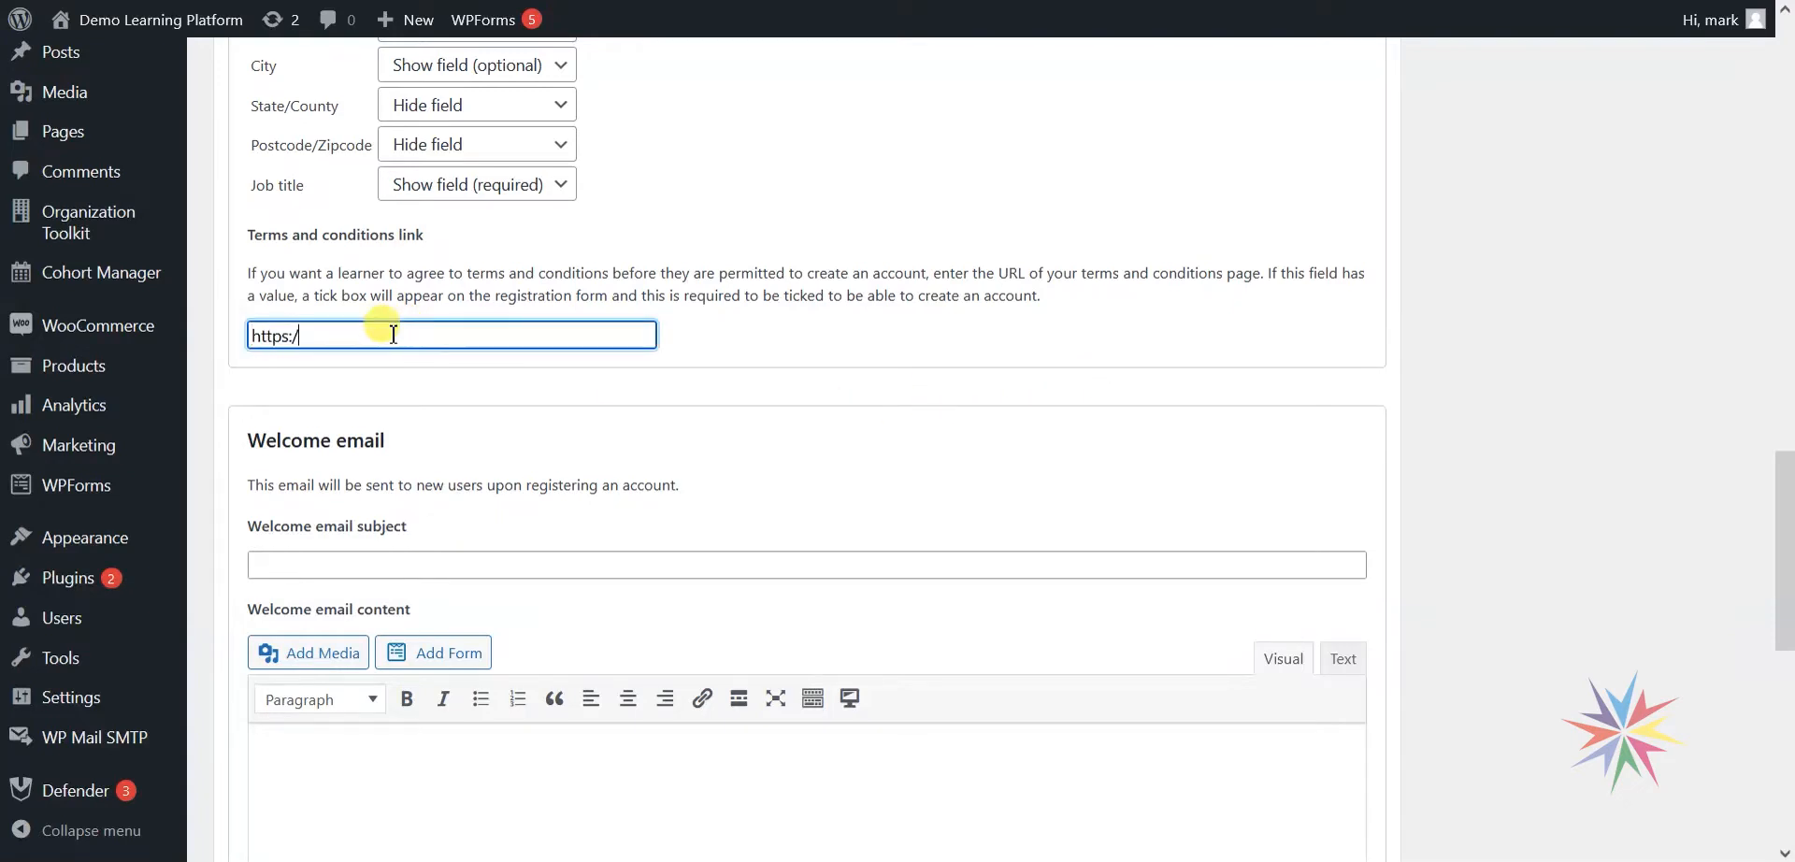
type("//www.google.com")
left_click(711, 379)
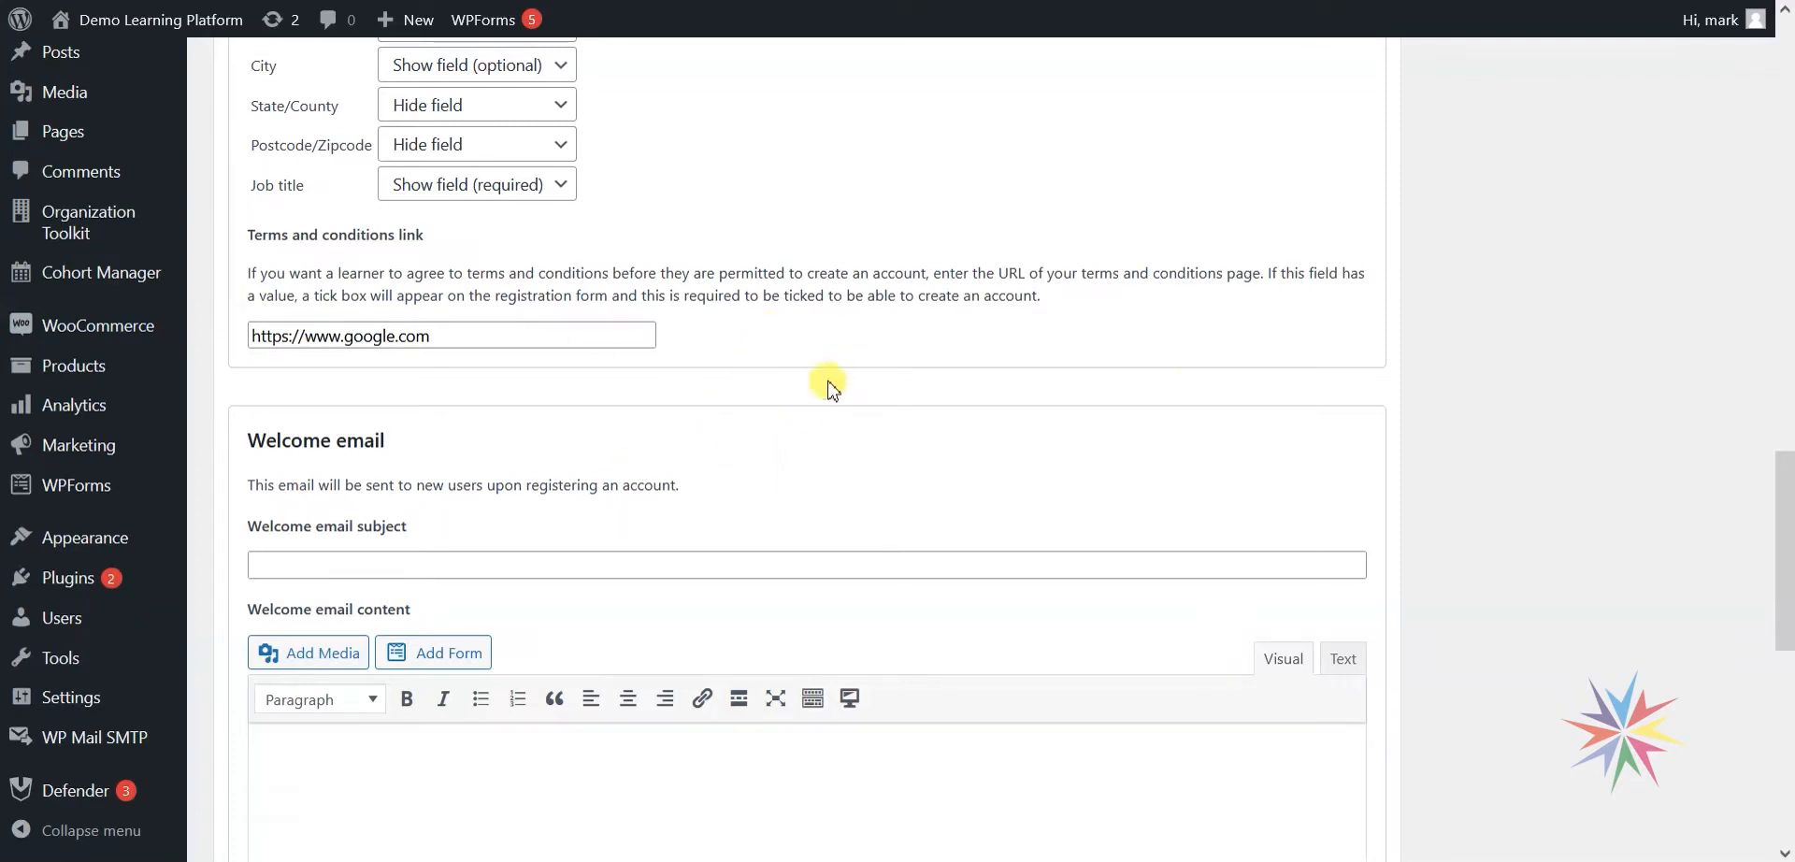
scroll(1465, 414, "down", 1)
Enter 'Welcome' as the welcome email subject.
scroll(1464, 414, "down", 2)
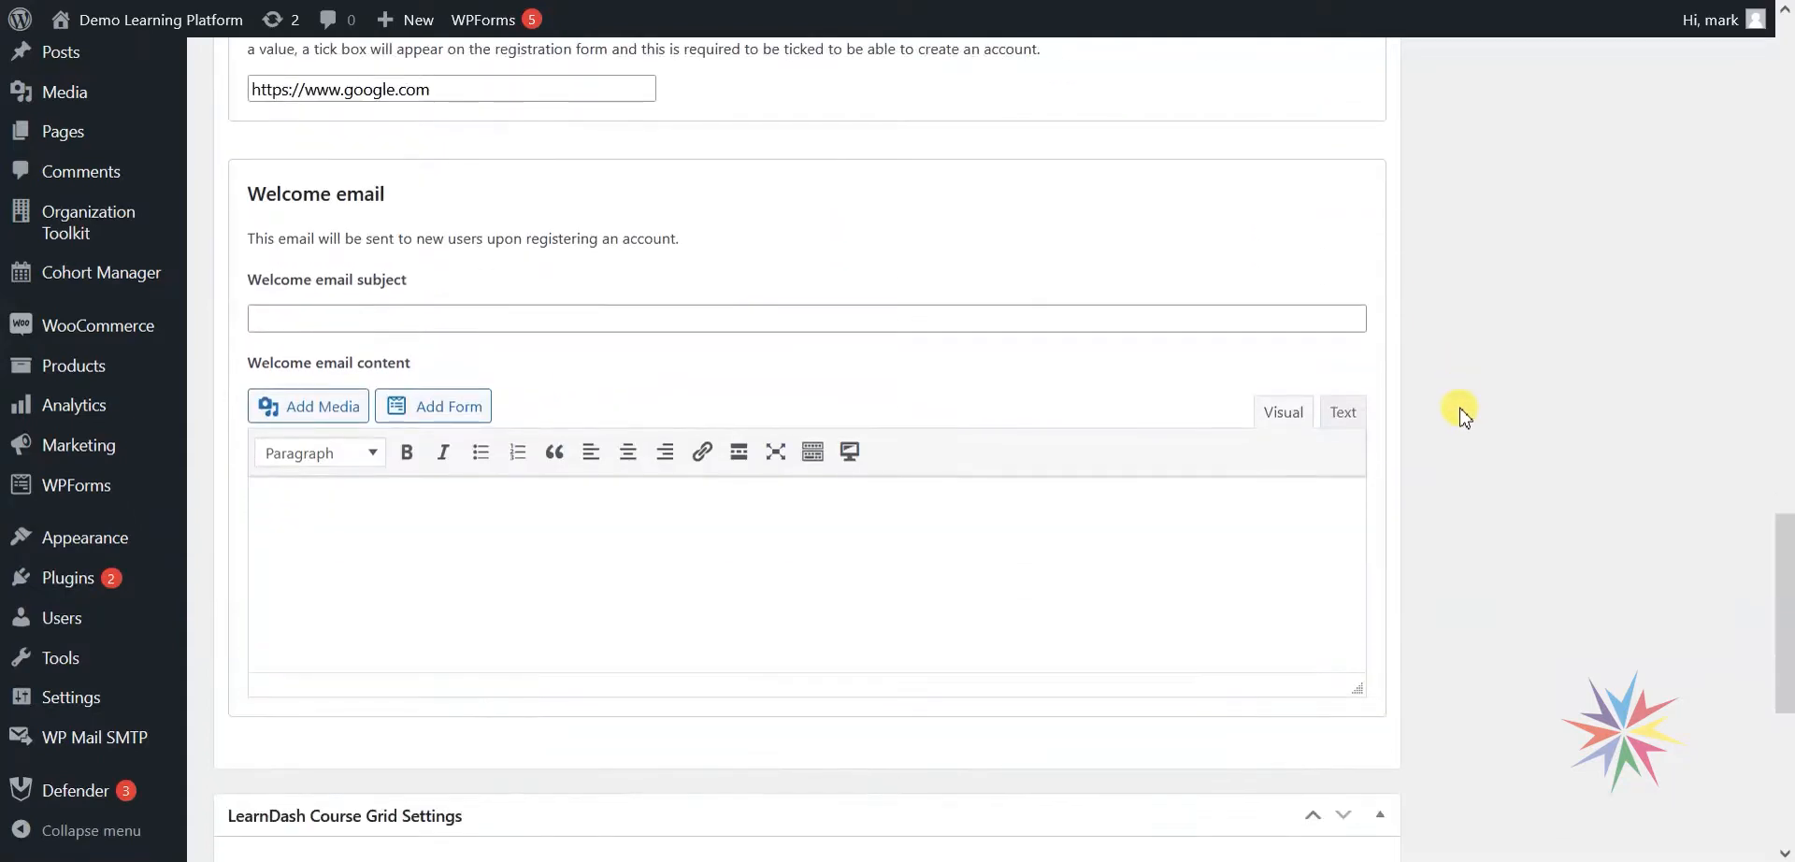
left_click(433, 311)
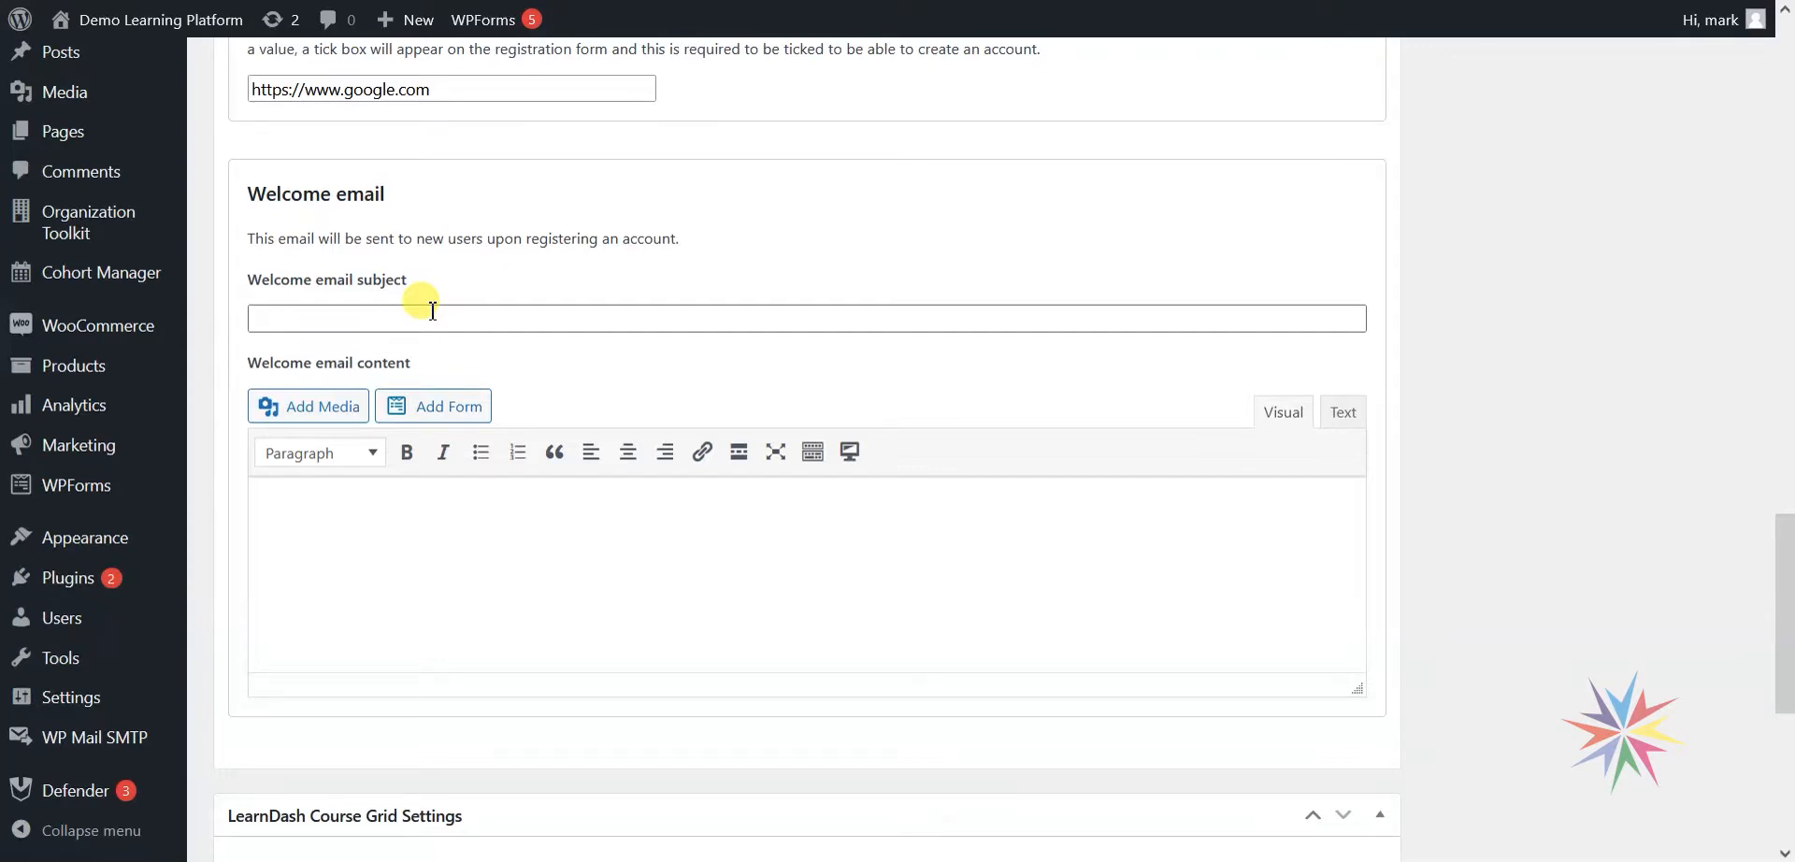
left_click(433, 311)
type("Welcome")
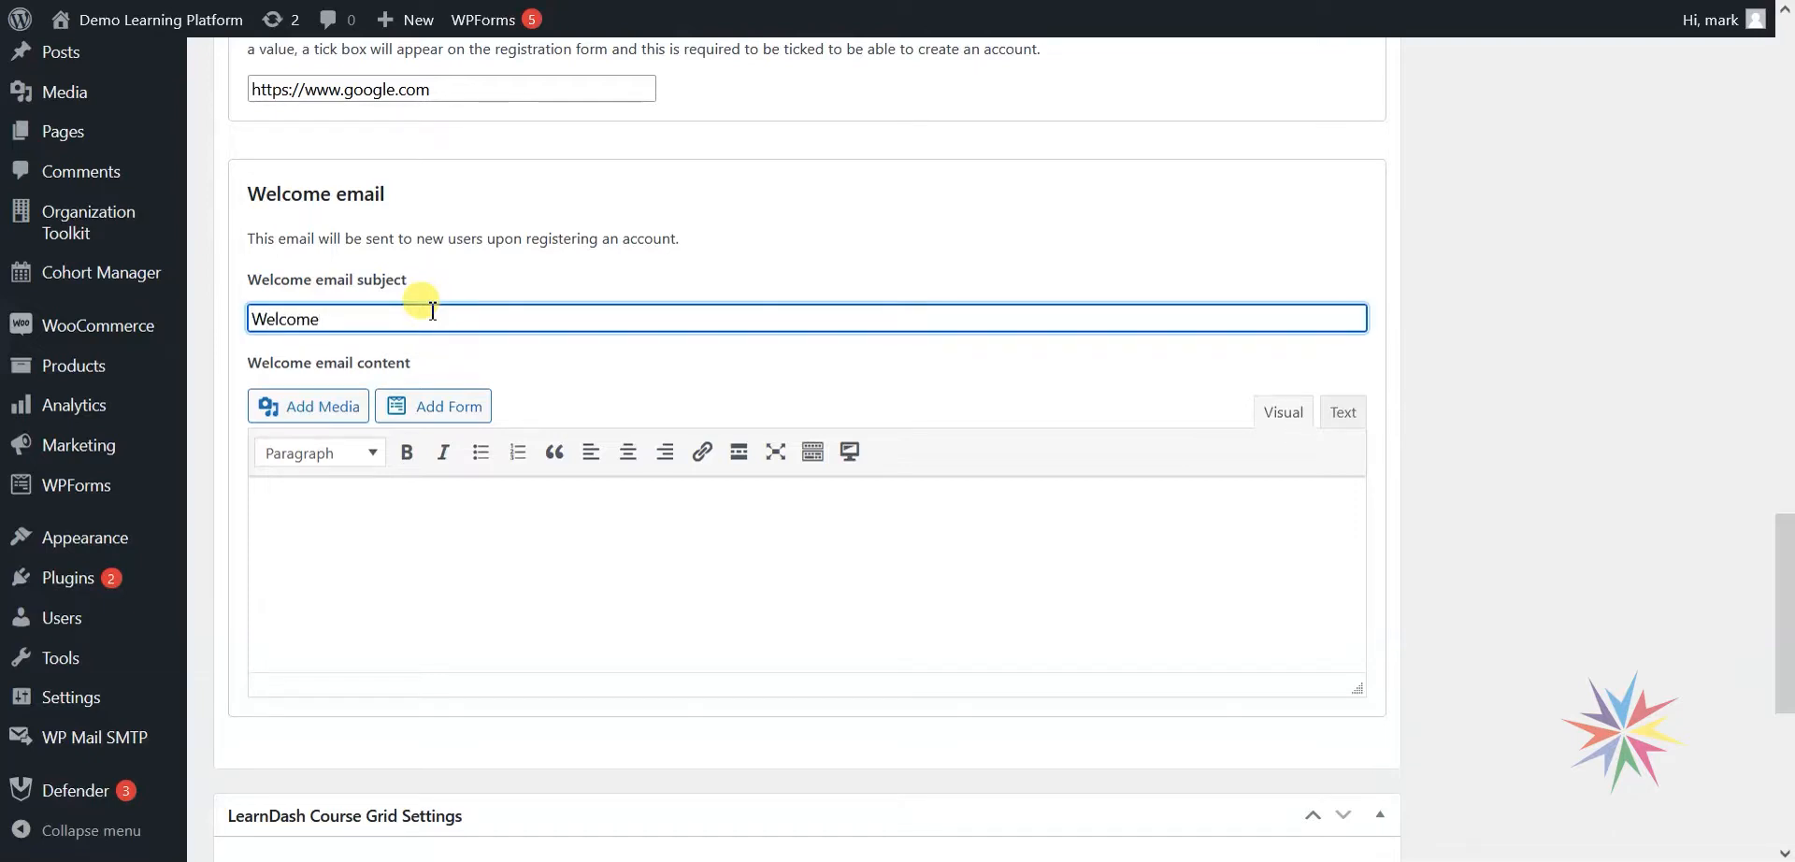
key("Tab")
Write the welcome email message "It's great to have your here!".
left_click(430, 526)
type("IT's")
key("BackSpace")
key("BackSpace")
key("BackSpace")
key("BackSpace")
type("t's great to have")
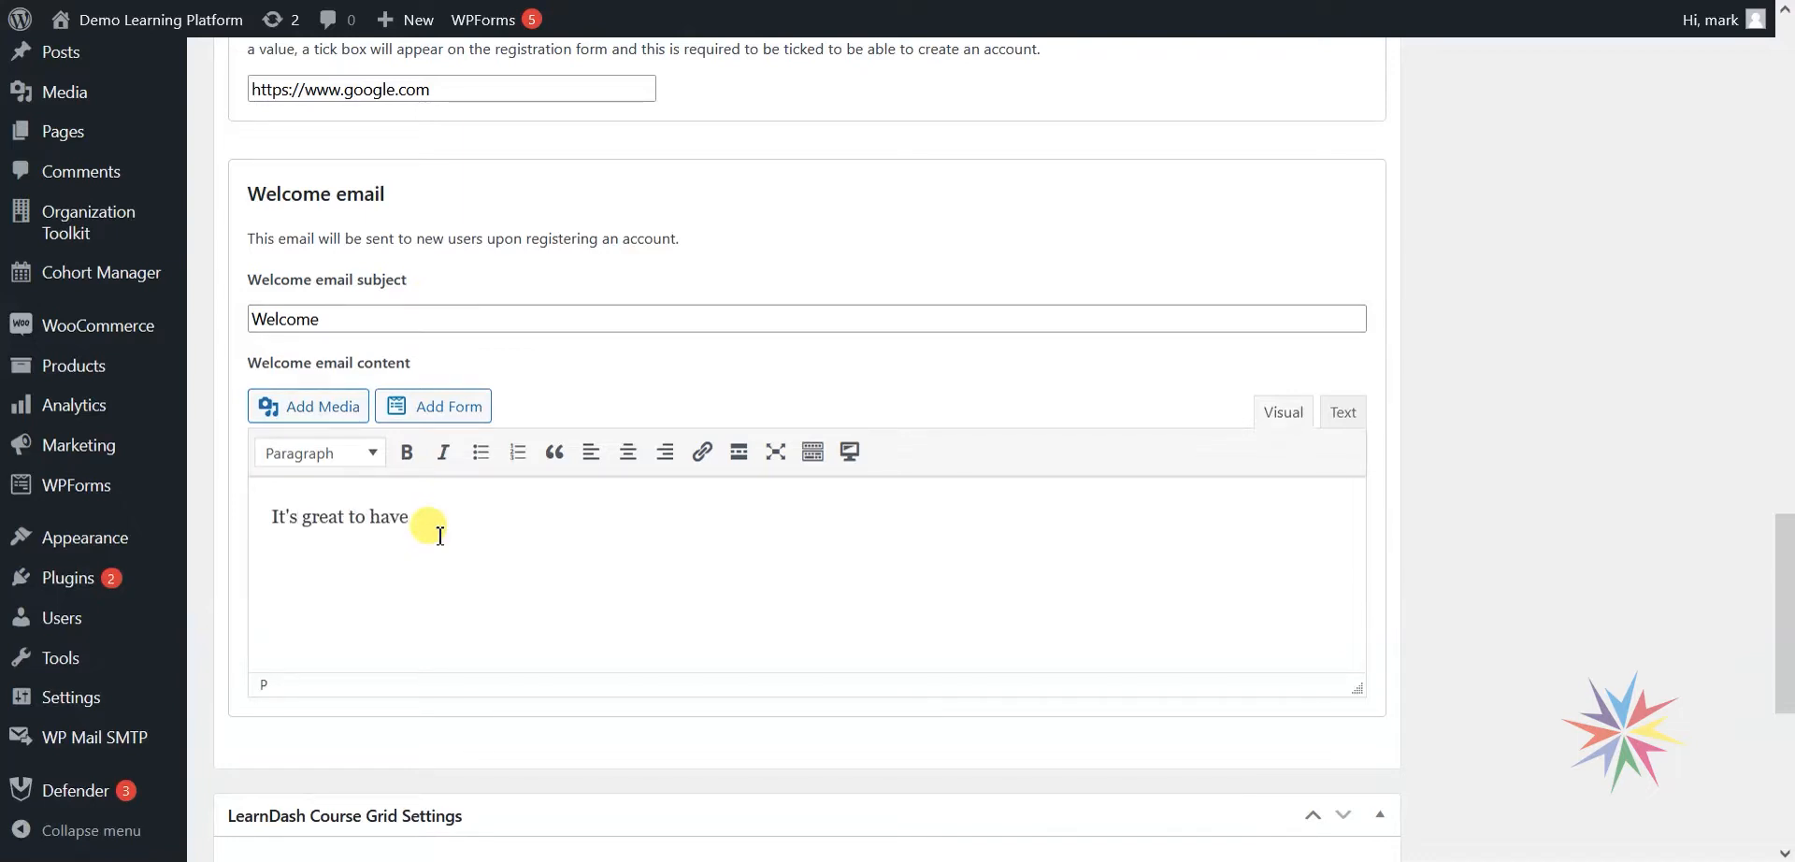
type(" your here!")
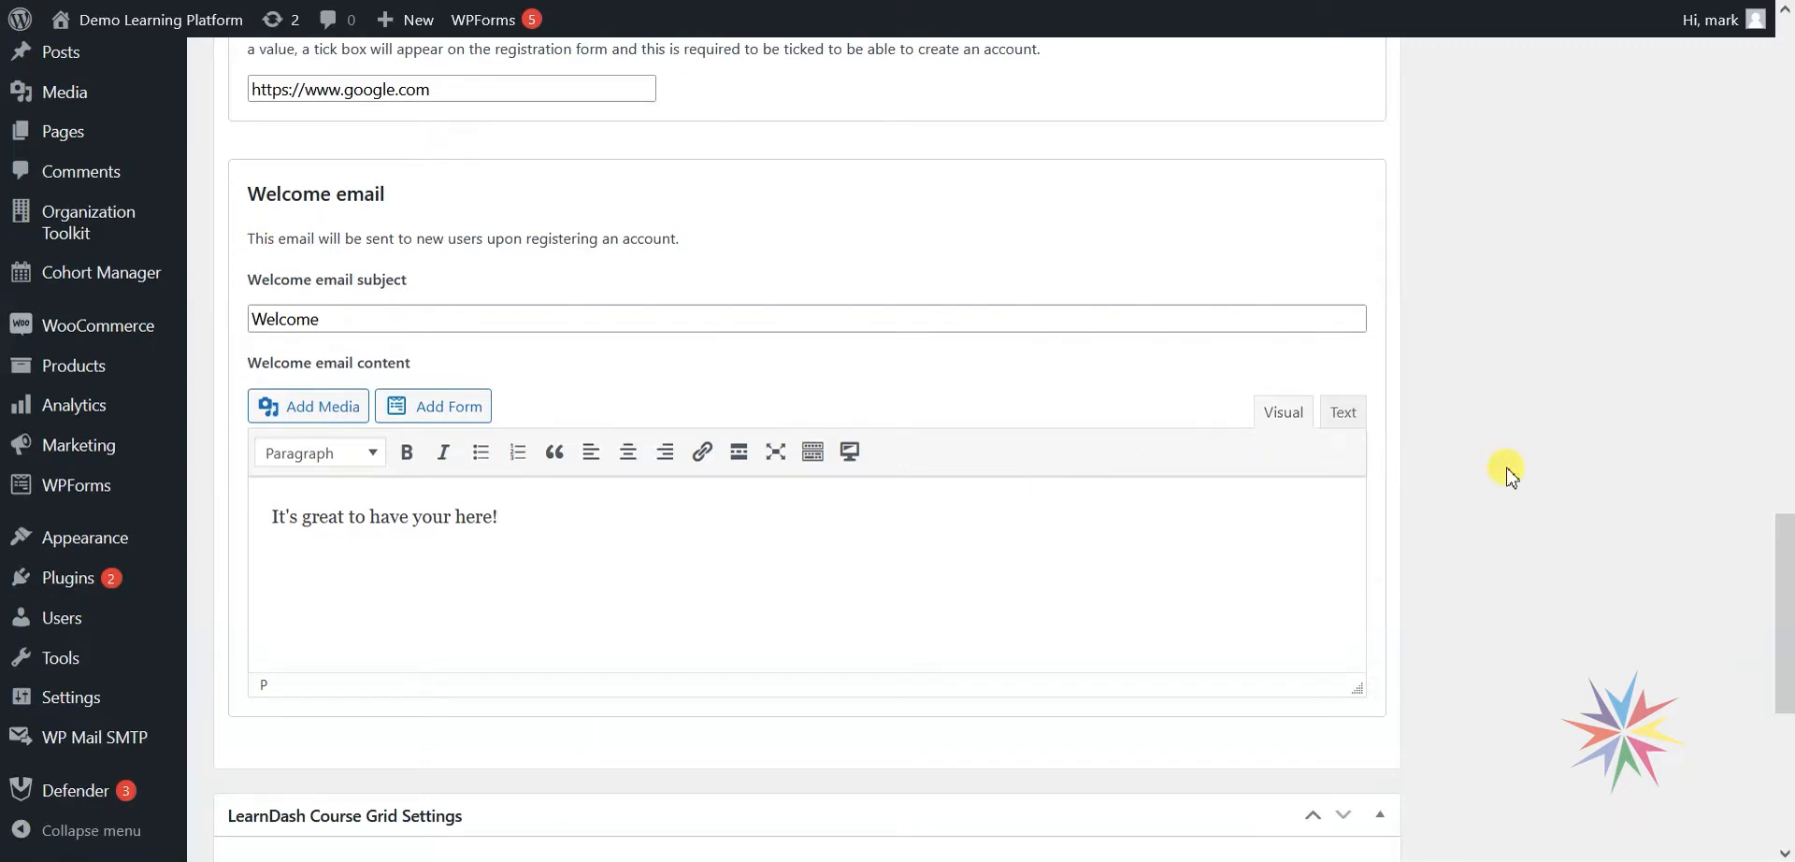
Publish the Home Tech Registration form.
left_click_drag(1783, 612, 1751, 121)
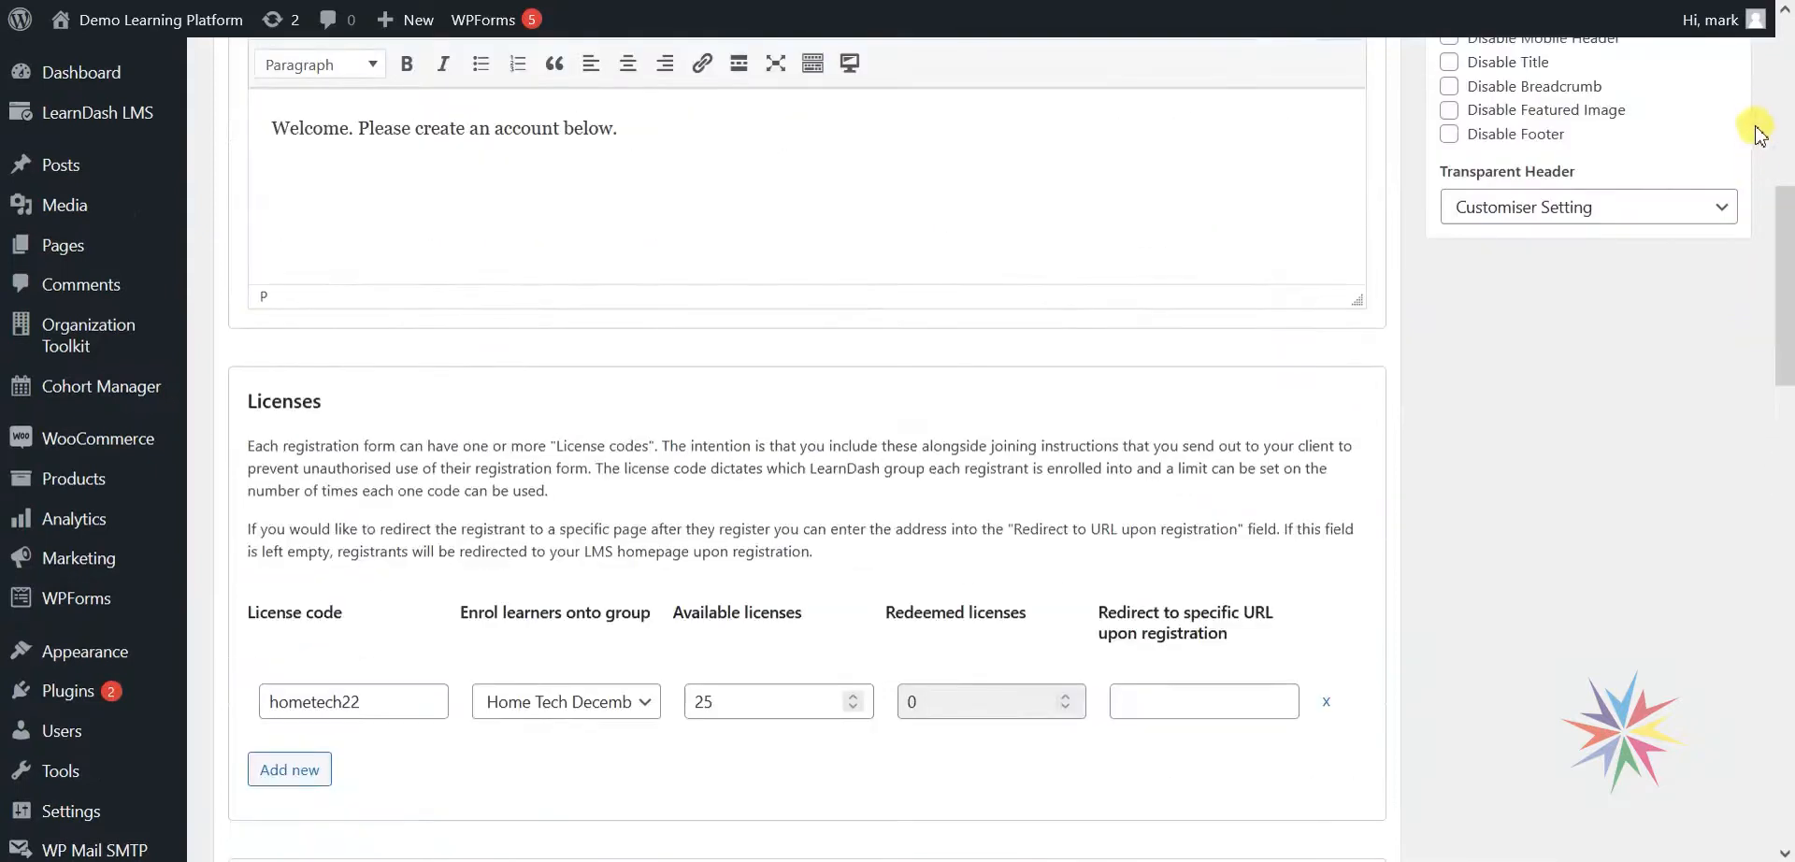
scroll(1548, 538, "up", 8)
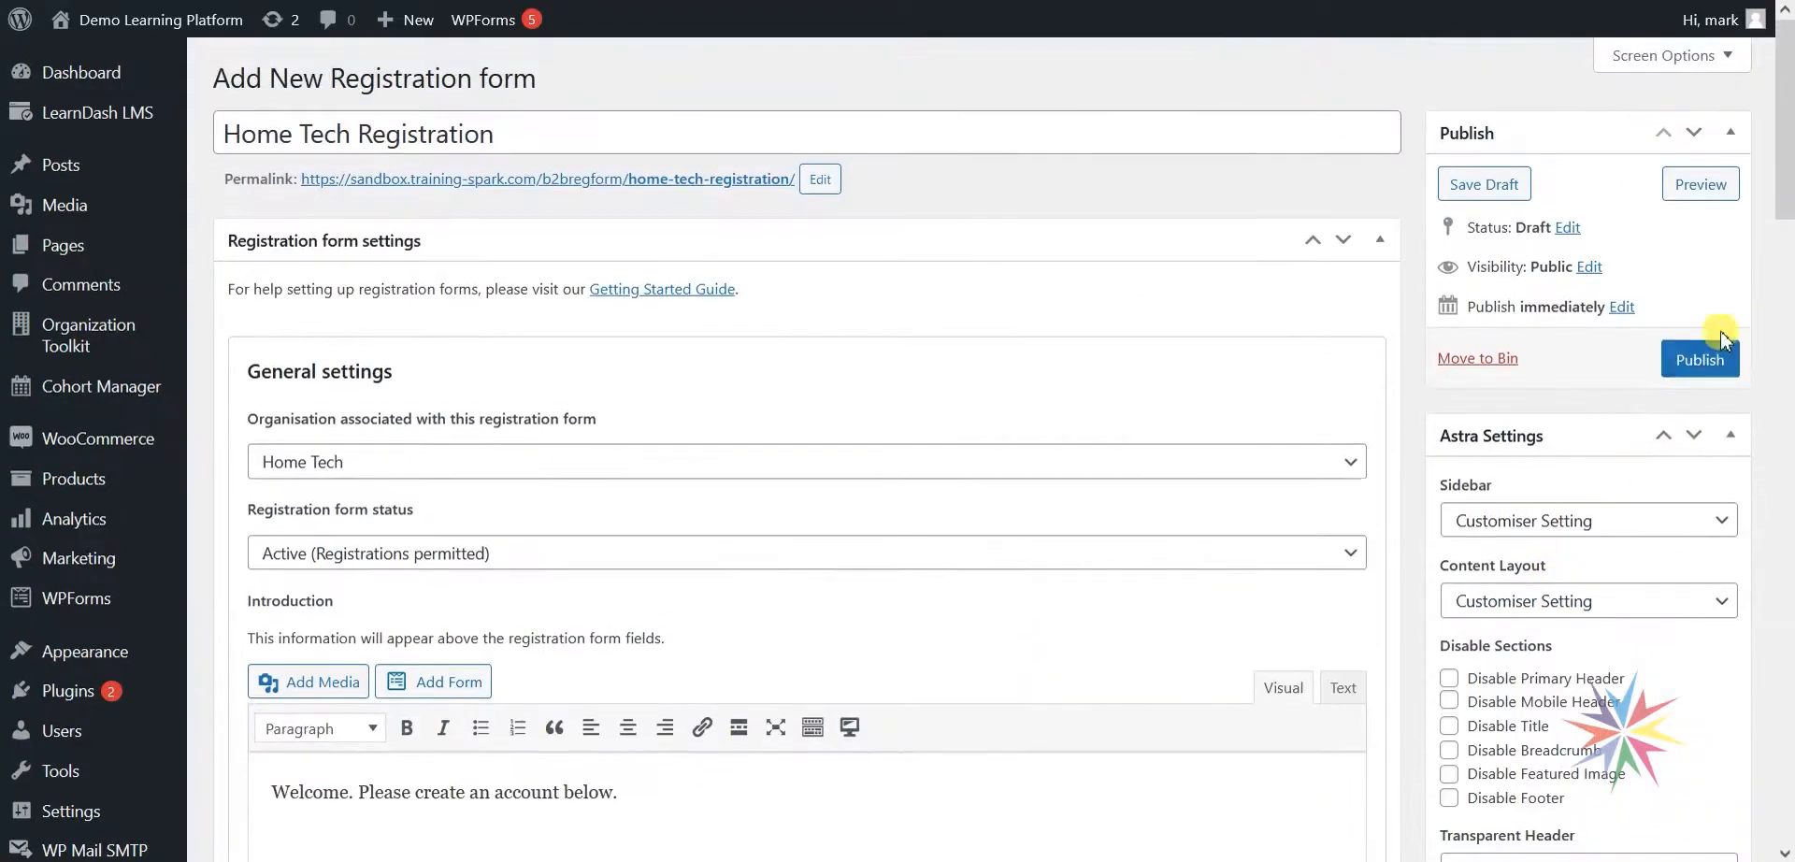
left_click(1699, 361)
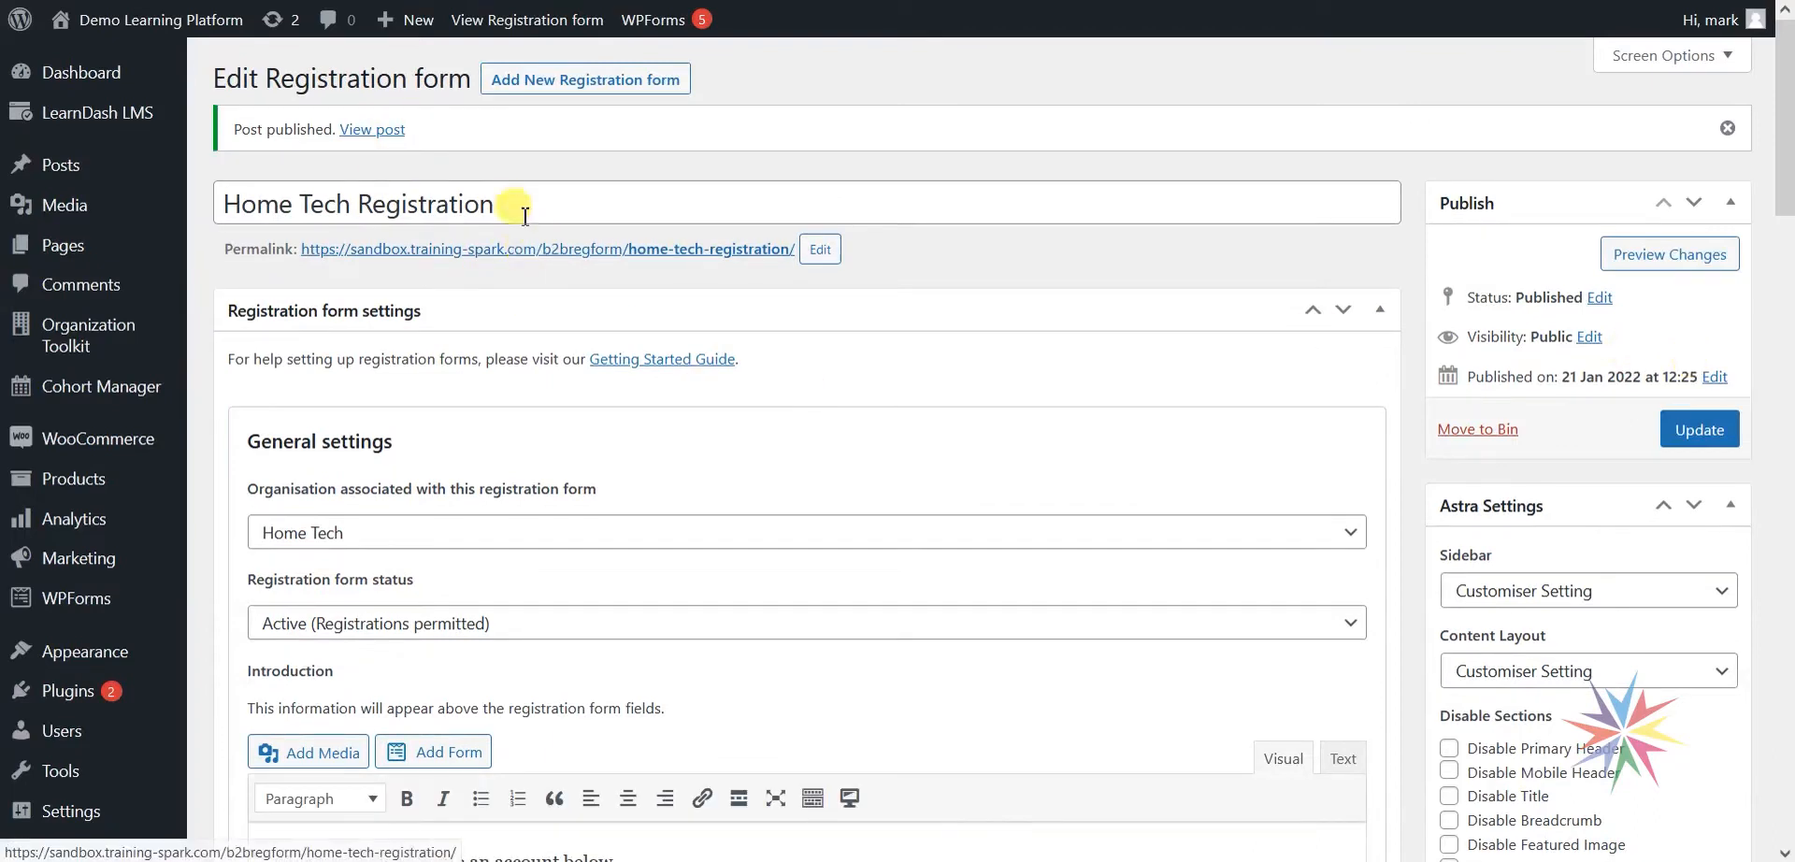
Copy the published form page's link and switch to the other browser window.
right_click(393, 130)
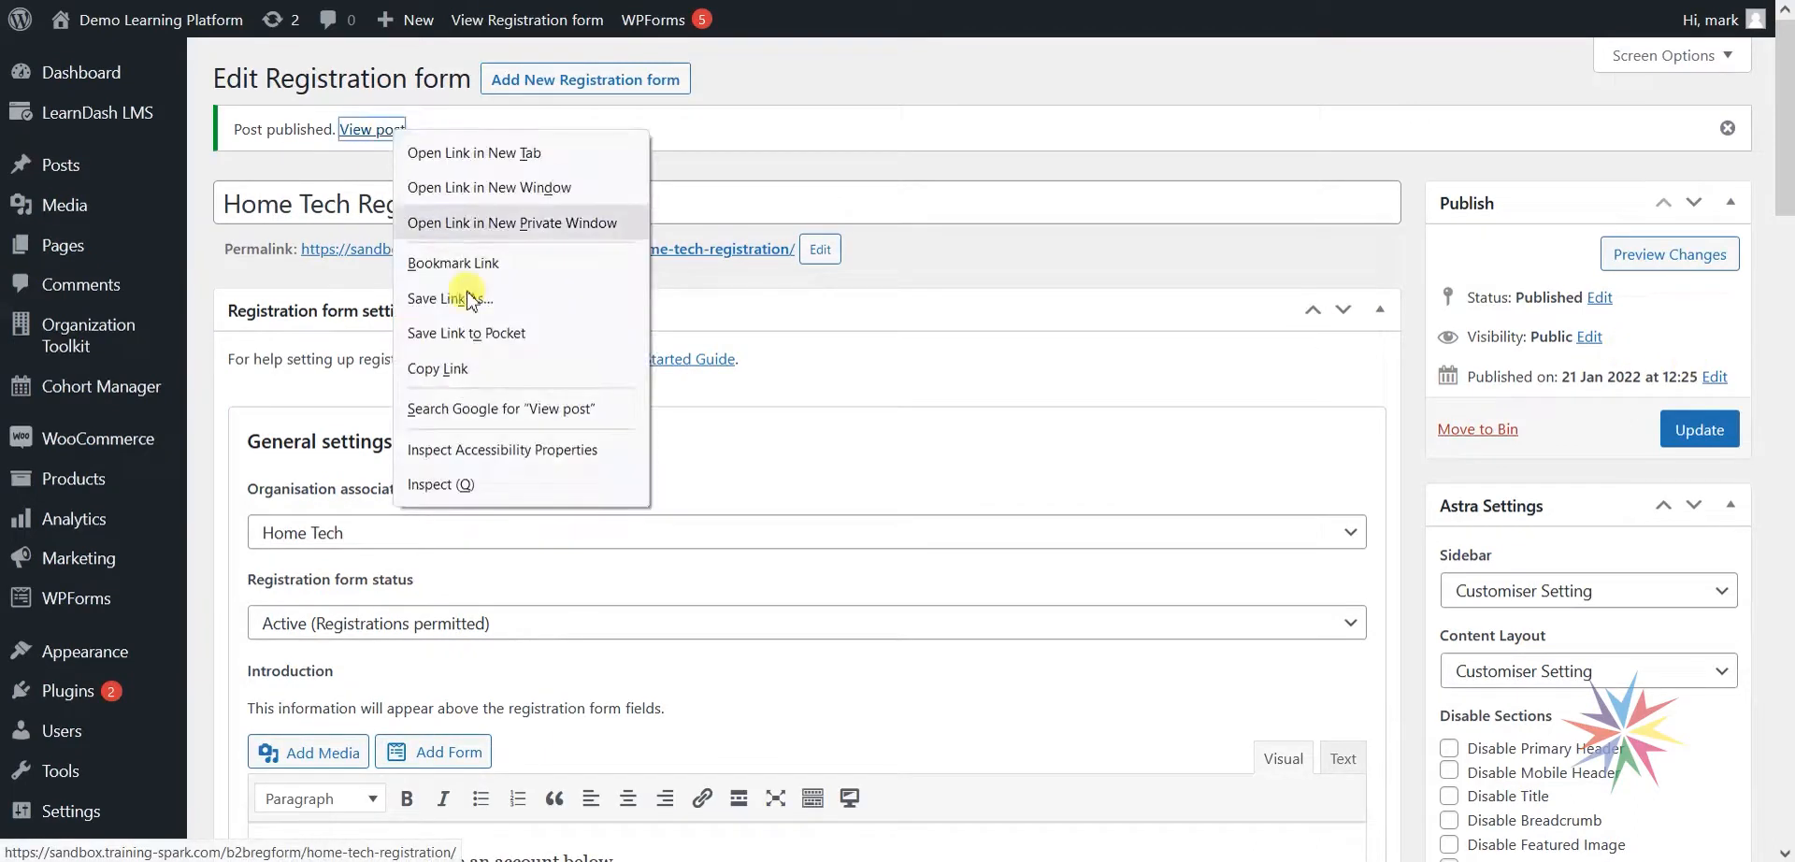
left_click(437, 369)
mouse_move(494, 861)
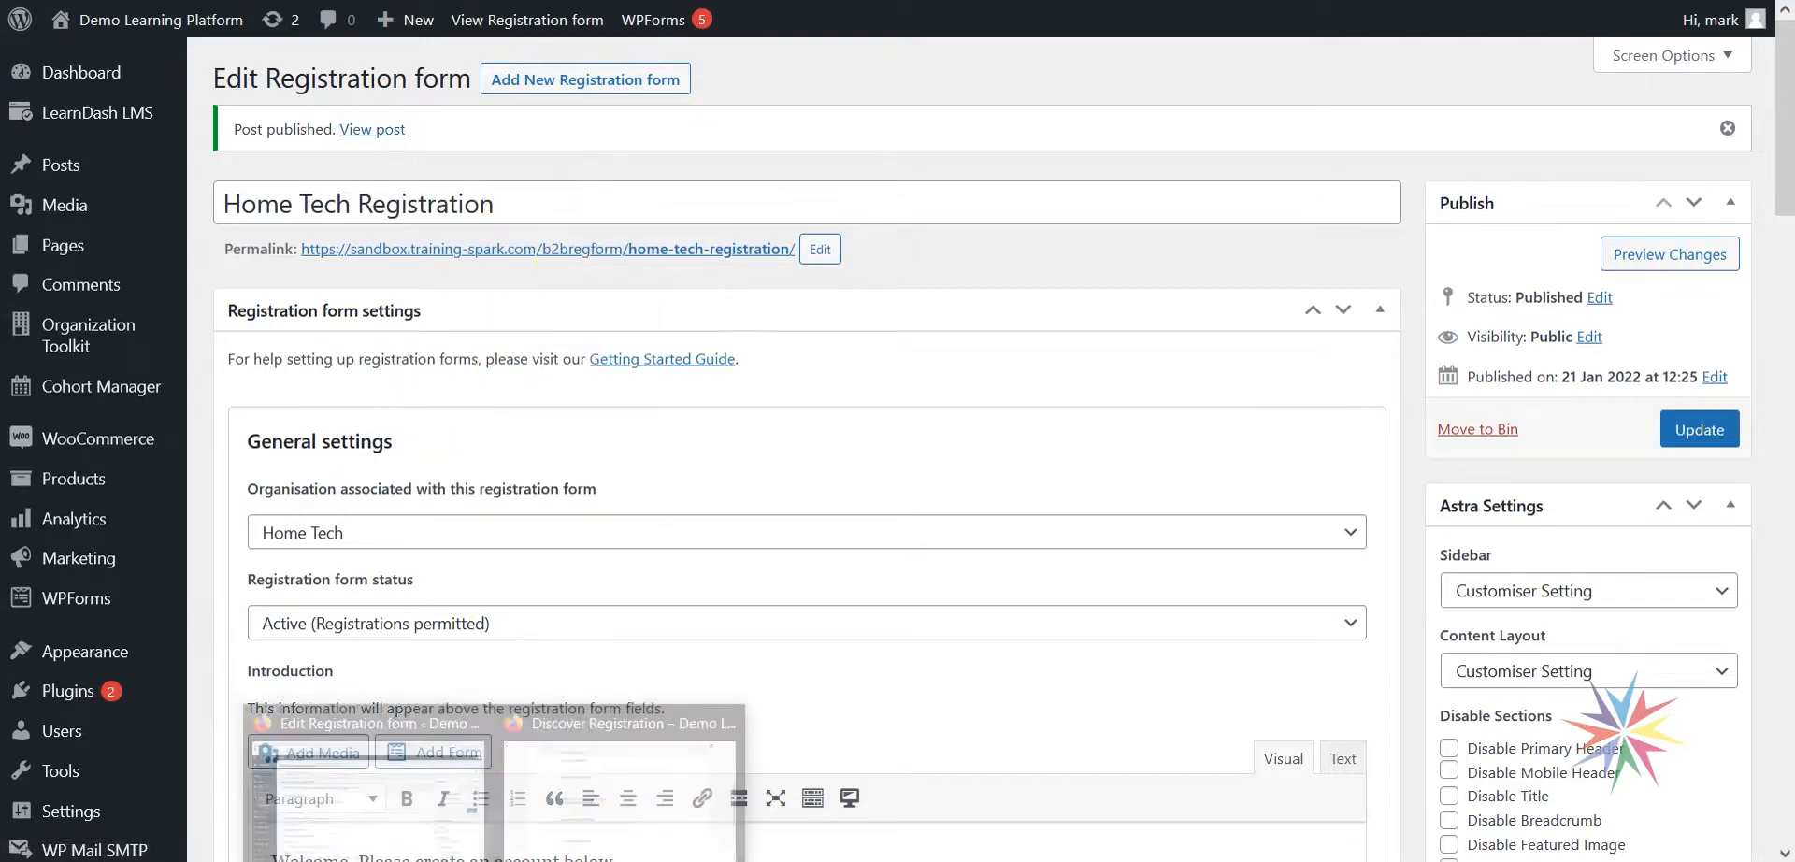
left_click(607, 790)
Load the copied registration page URL and review its Telephone, Address line 1, City and Job title fields.
left_click(655, 1)
key("ctrl+v")
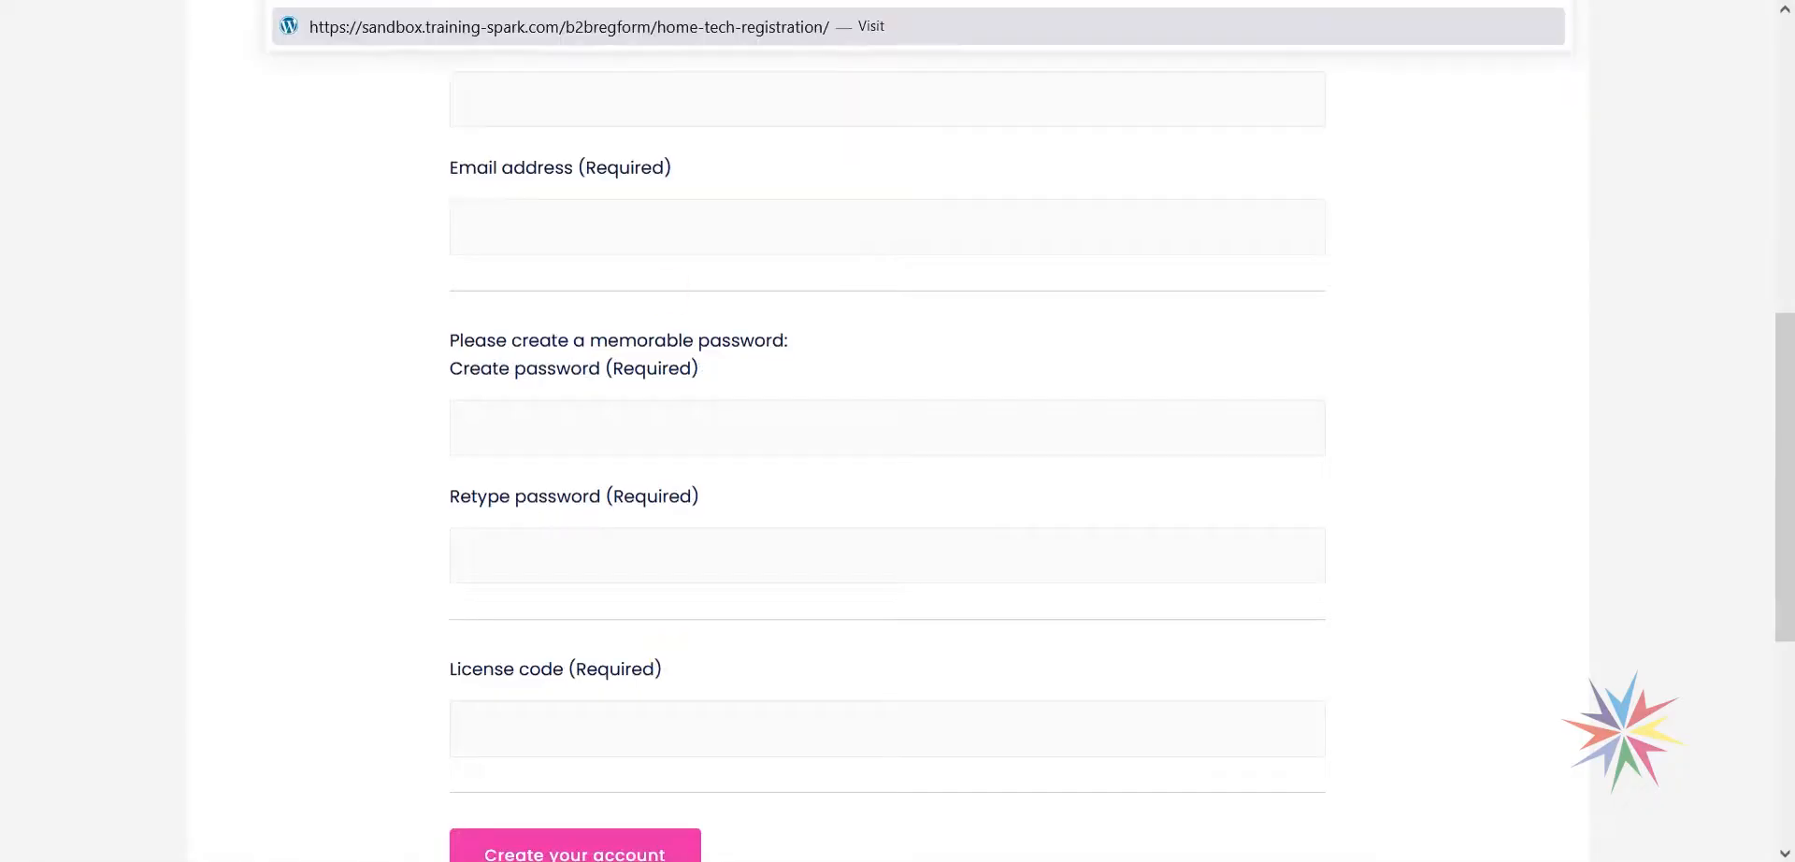
key("Return")
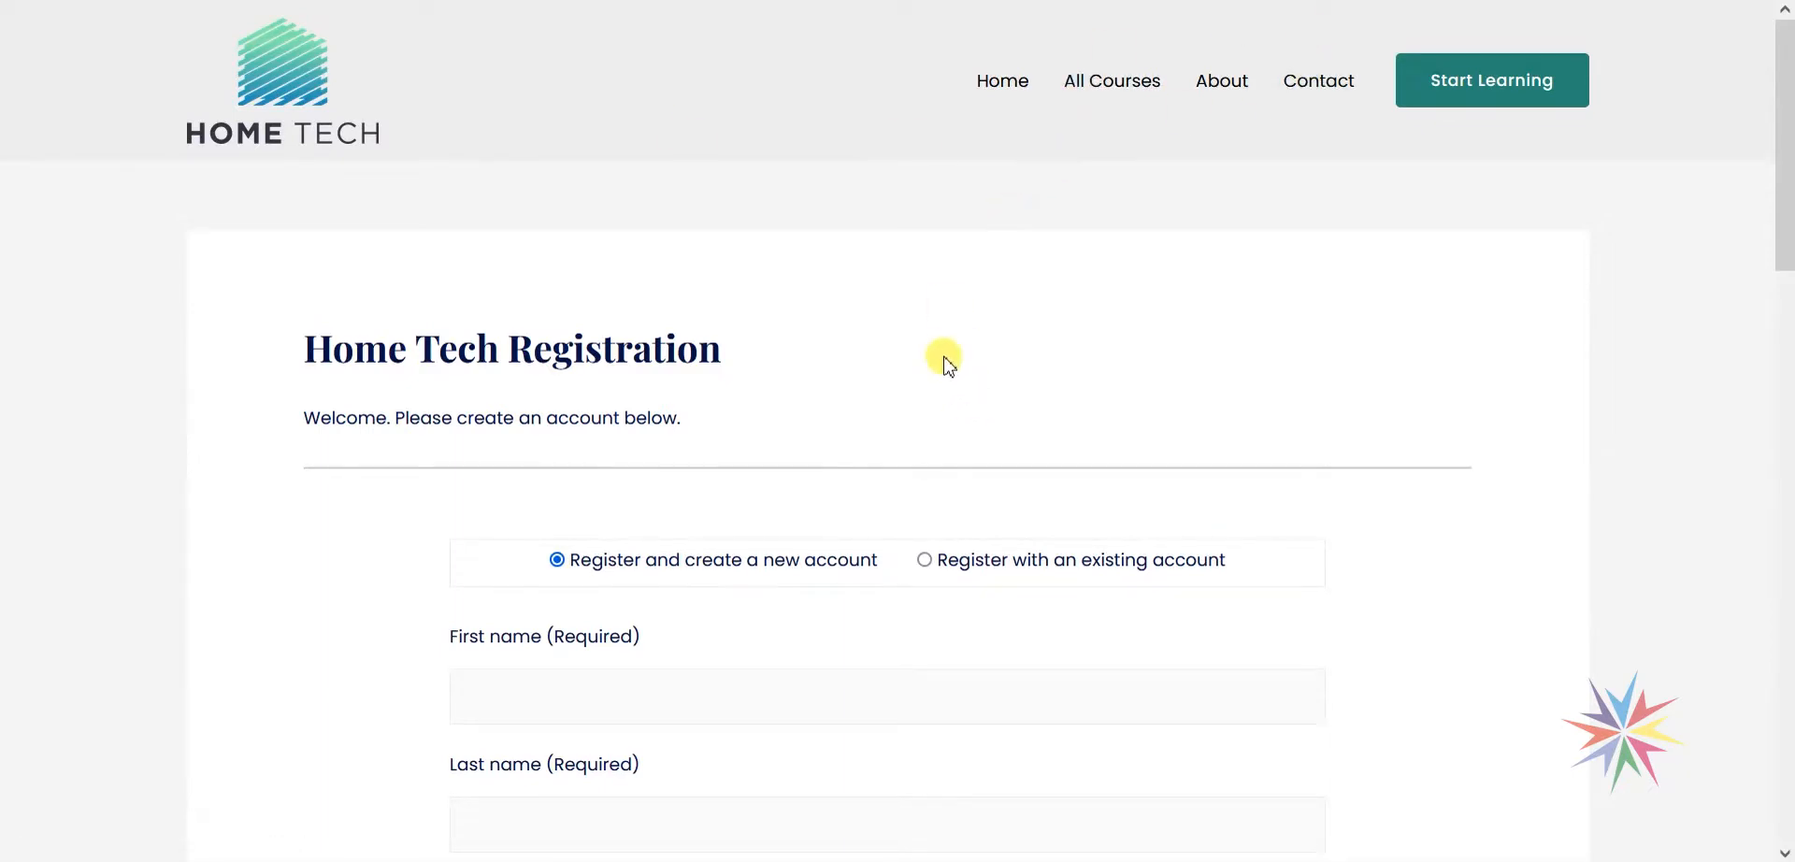
scroll(692, 251, "down", 3)
scroll(913, 241, "up", 2)
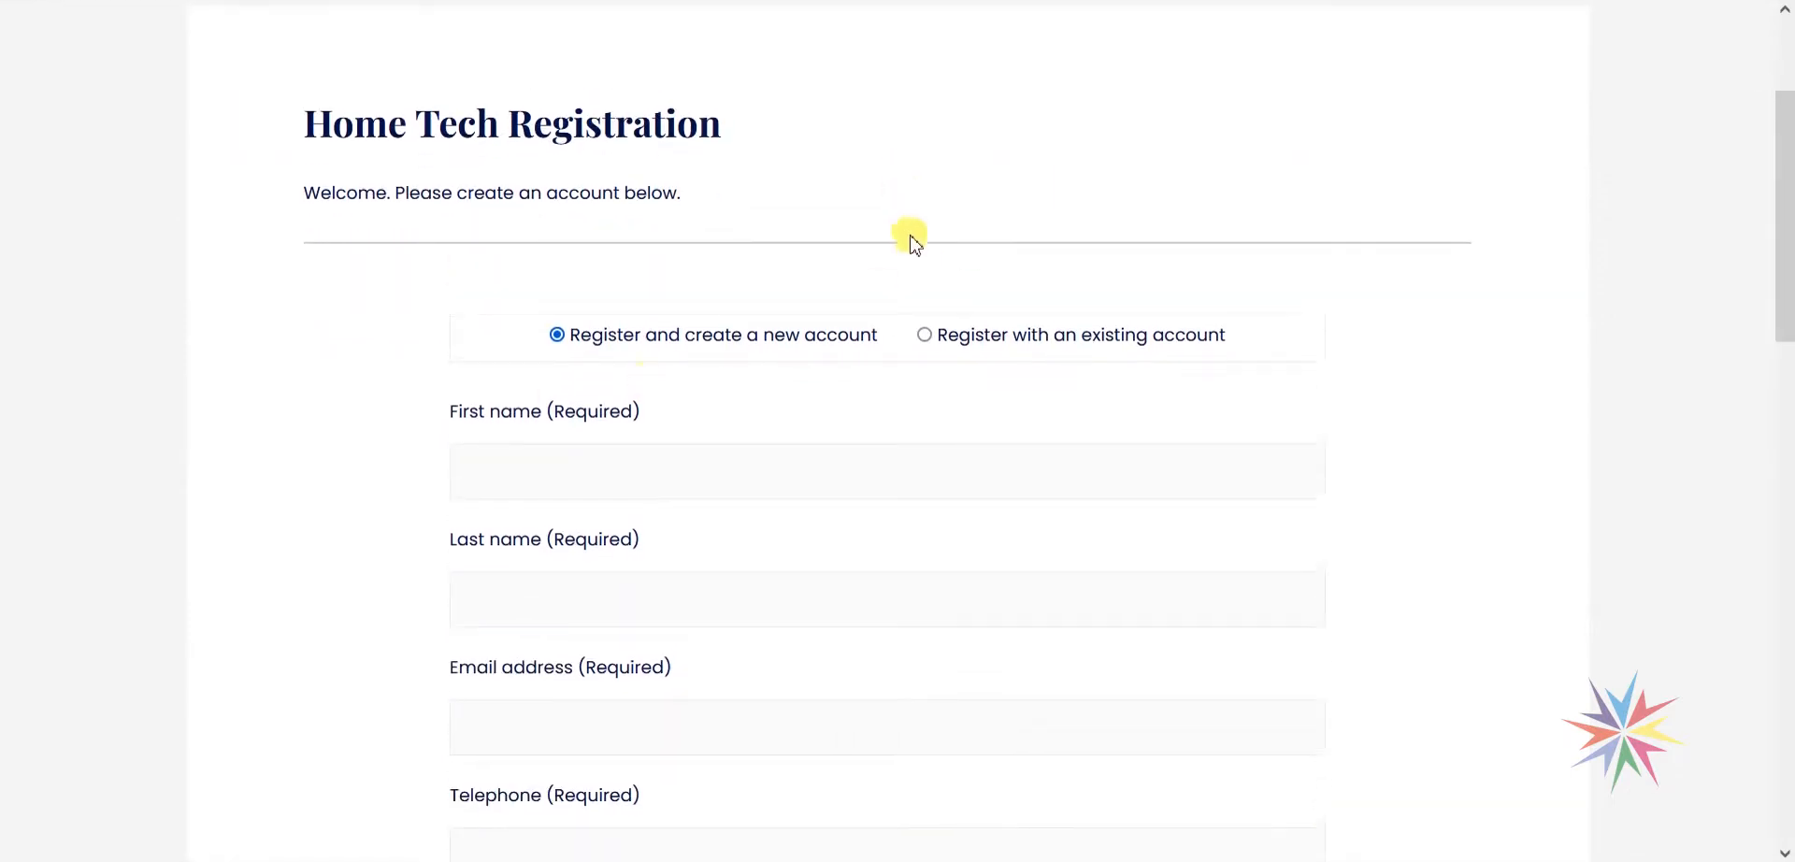
scroll(762, 486, "down", 2)
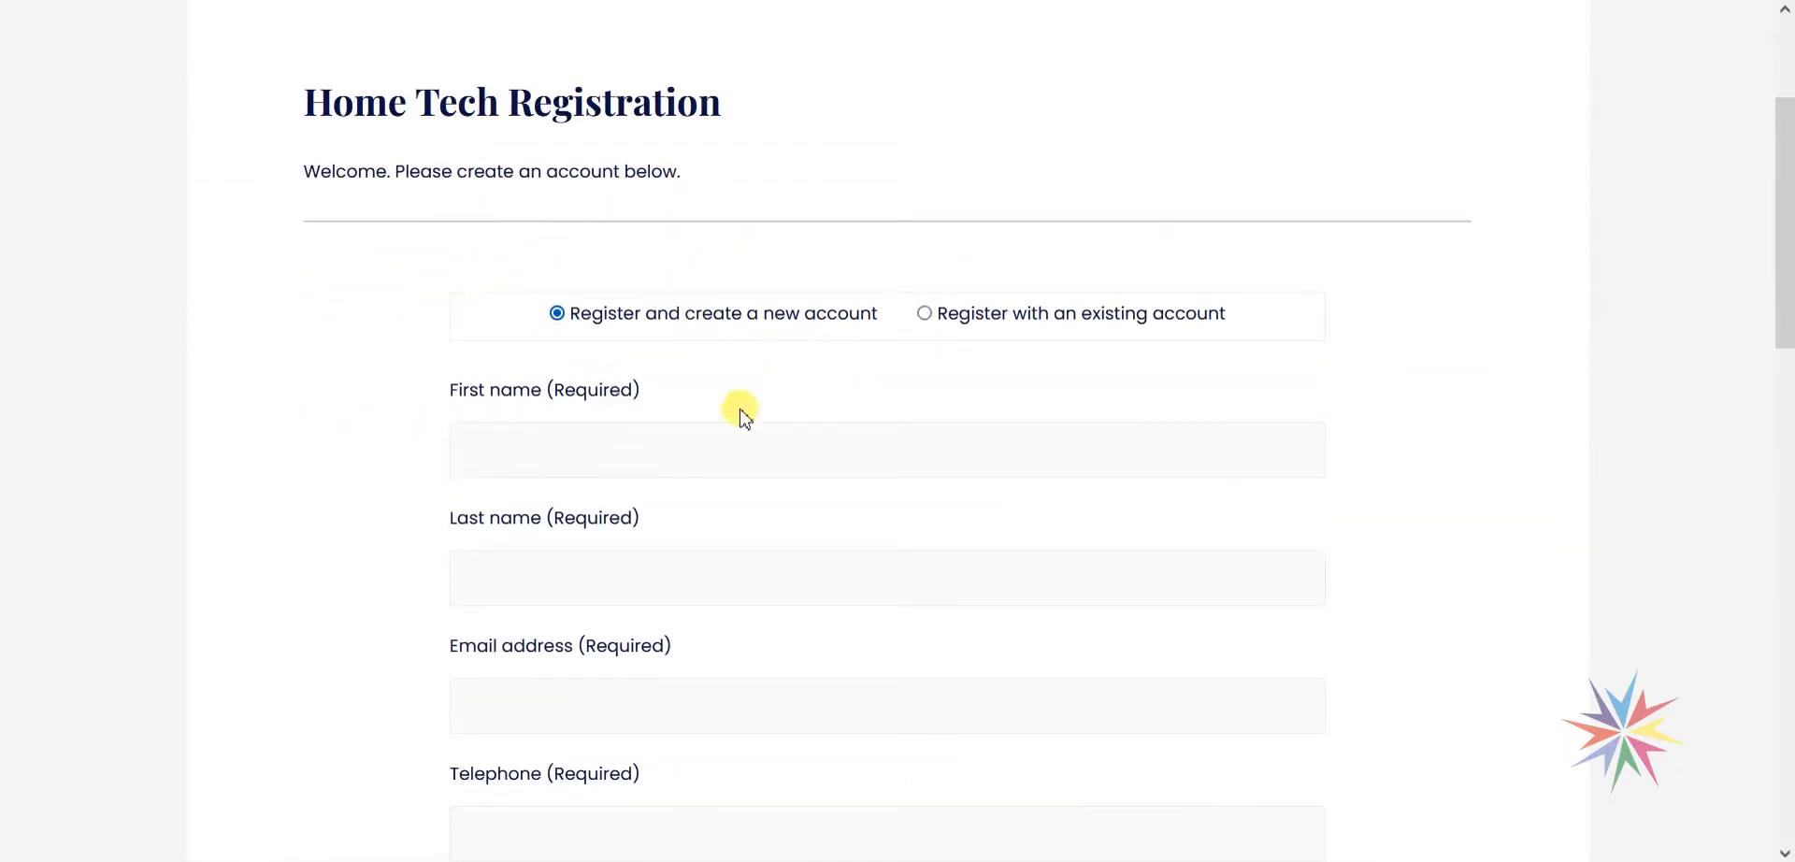
scroll(402, 395, "down", 4)
scroll(402, 394, "down", 4)
scroll(560, 429, "up", 7)
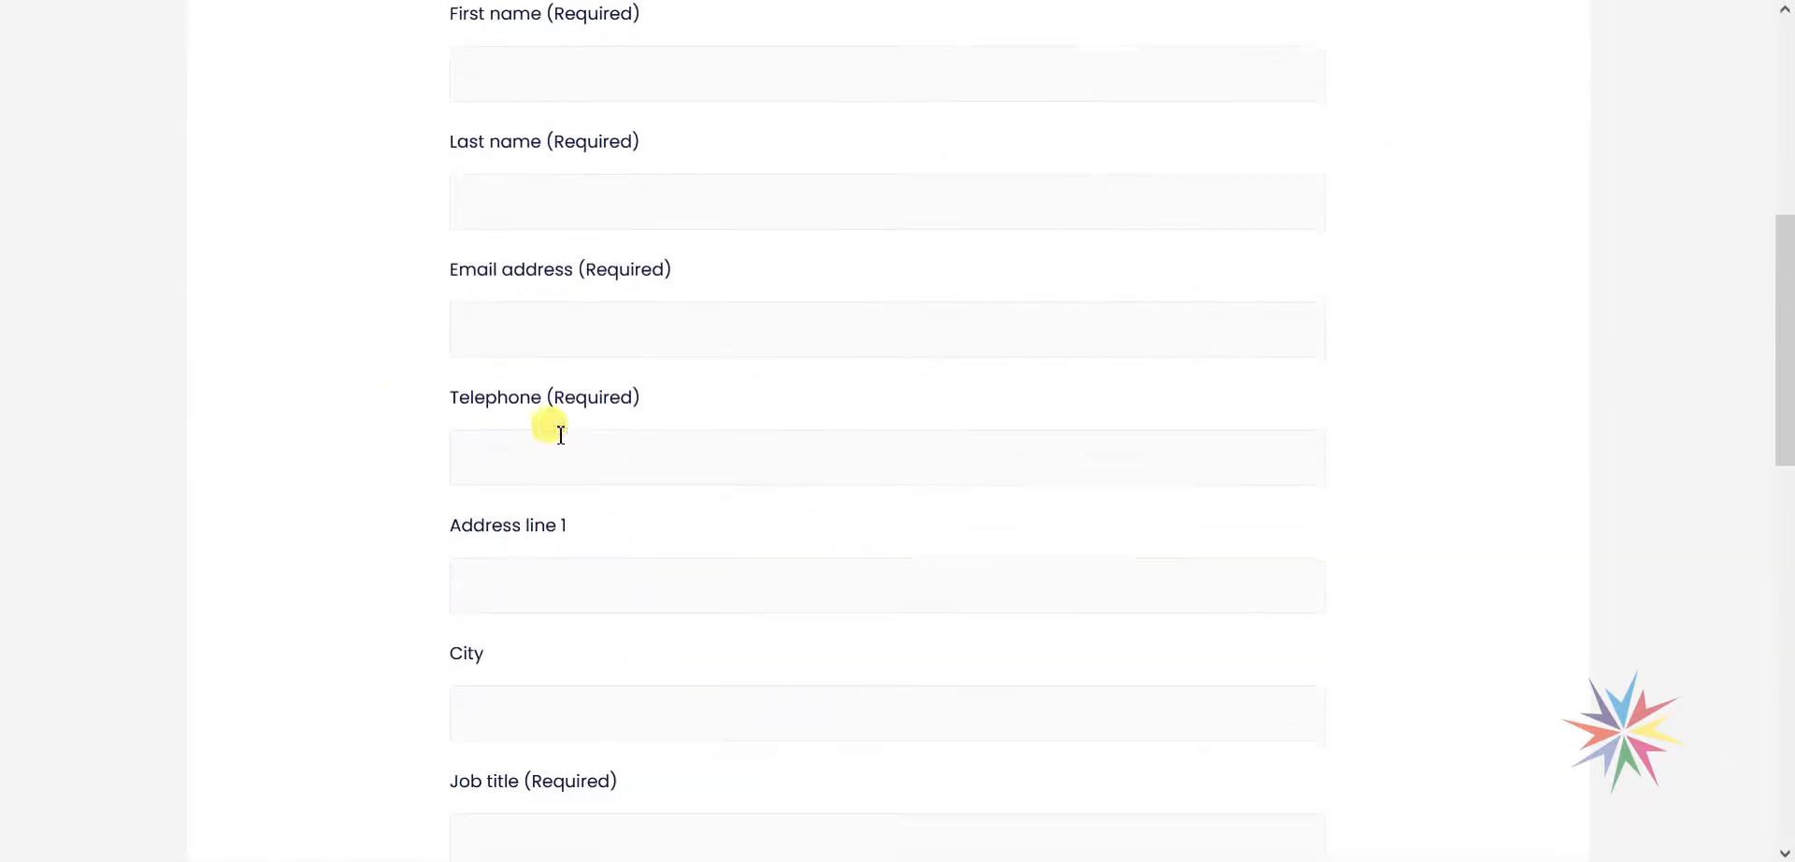
Enter first name 'Test' and the test user's email address on the registration form.
left_click(539, 340)
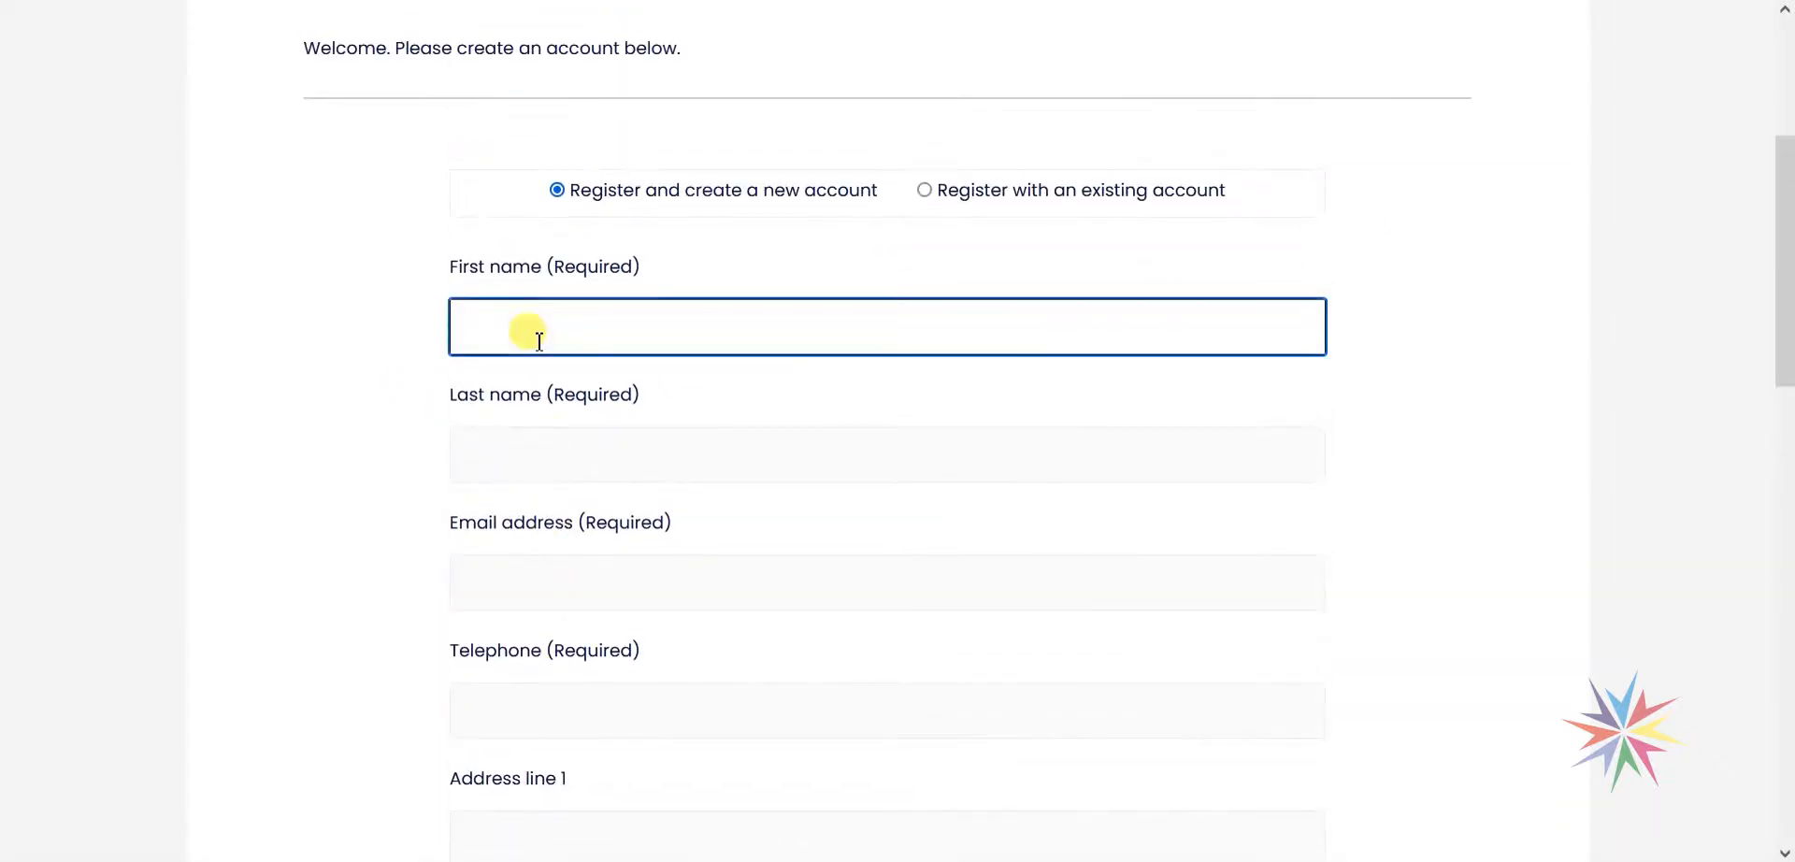
type("Test")
key("Tab")
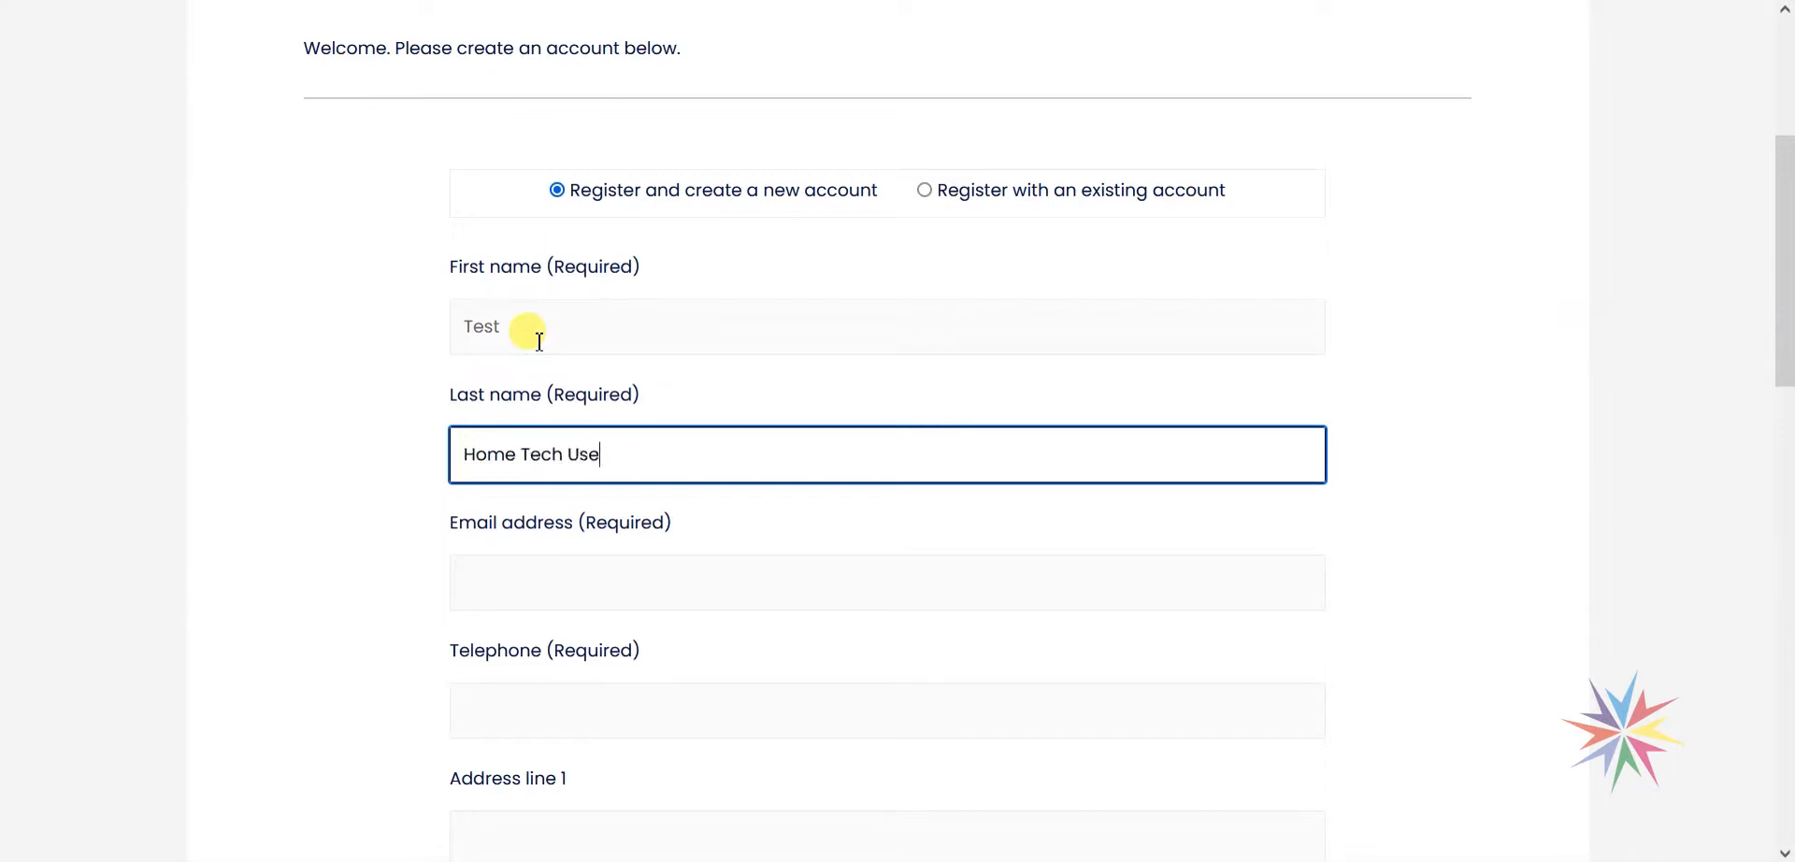
scroll(468, 402, "down", 1)
left_click(514, 464)
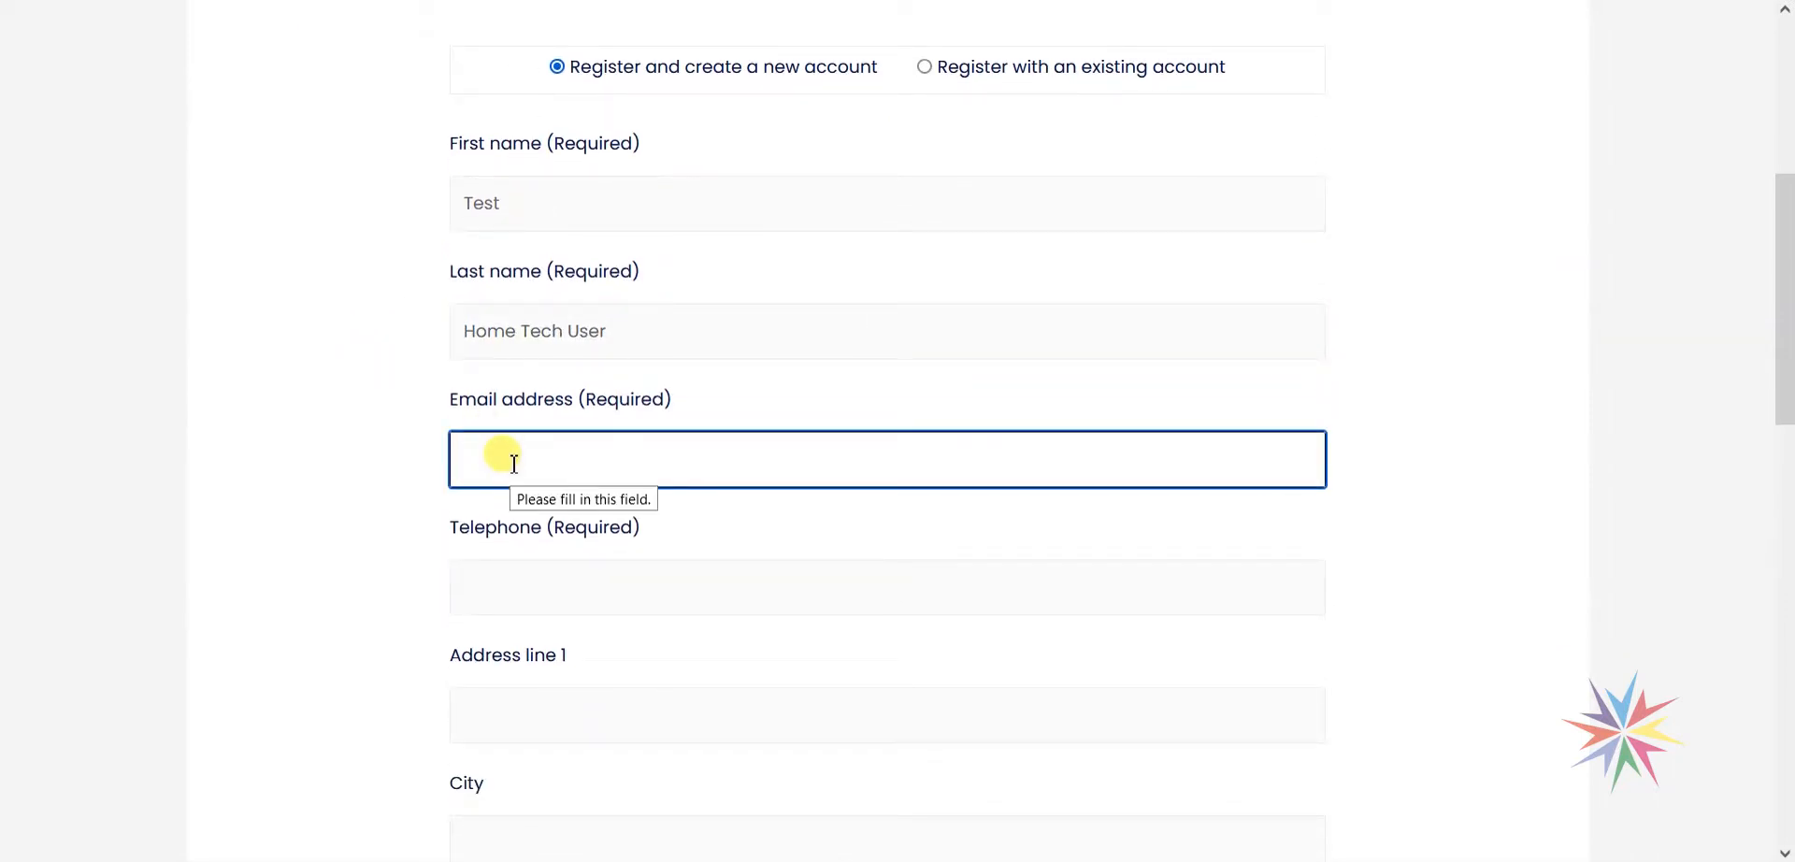
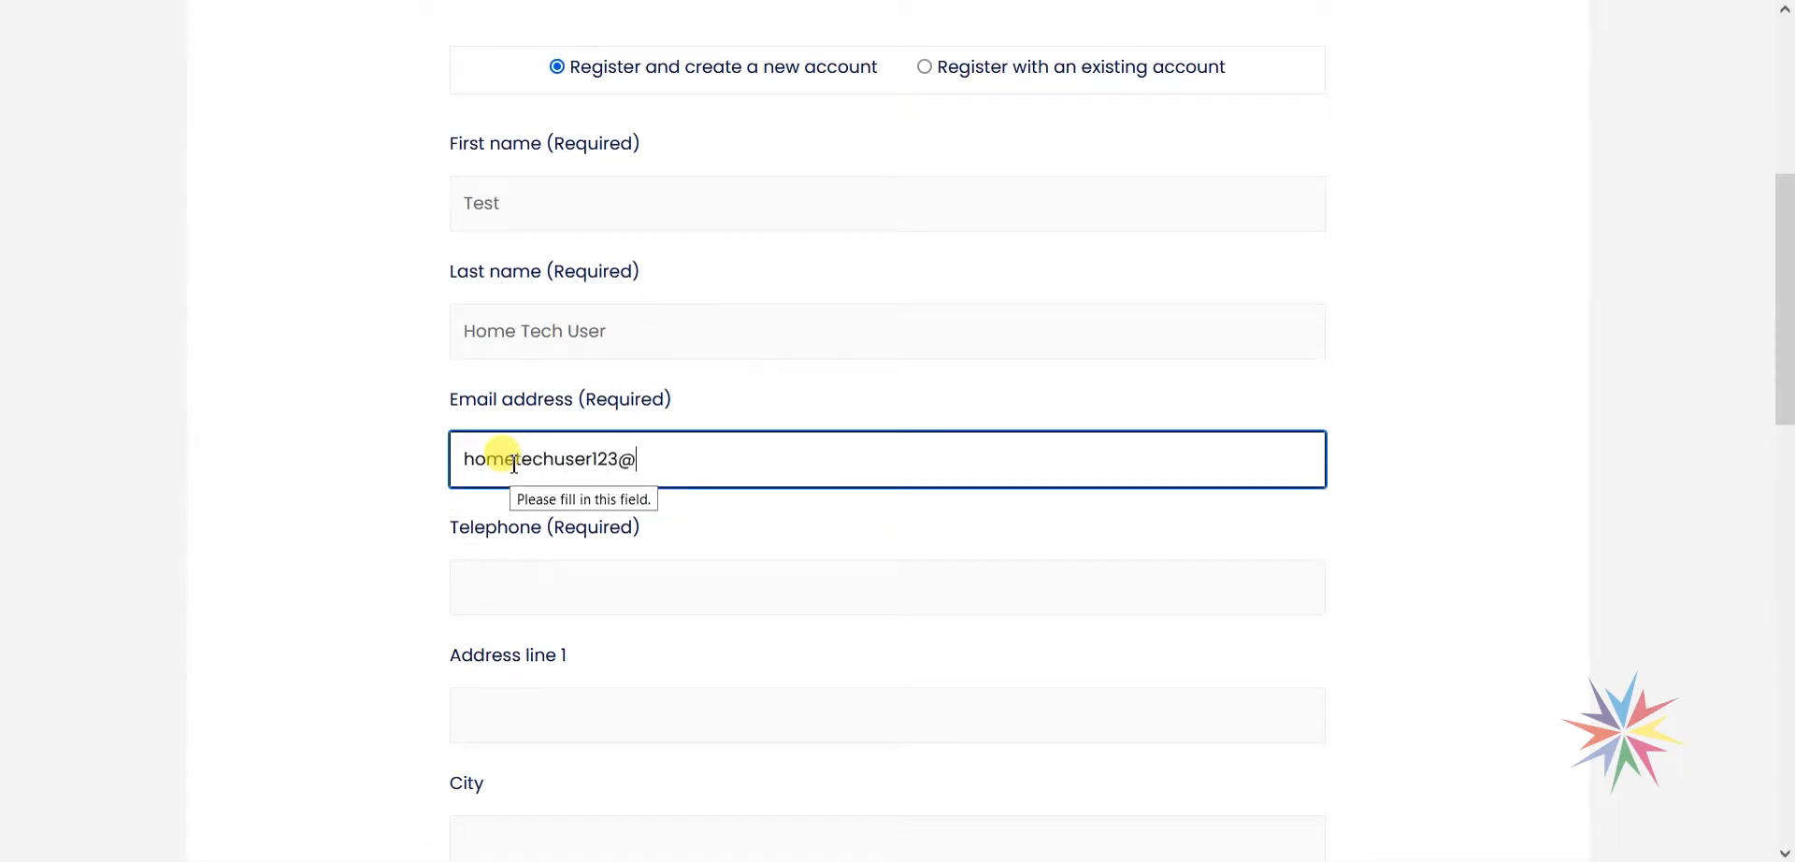
key("Tab")
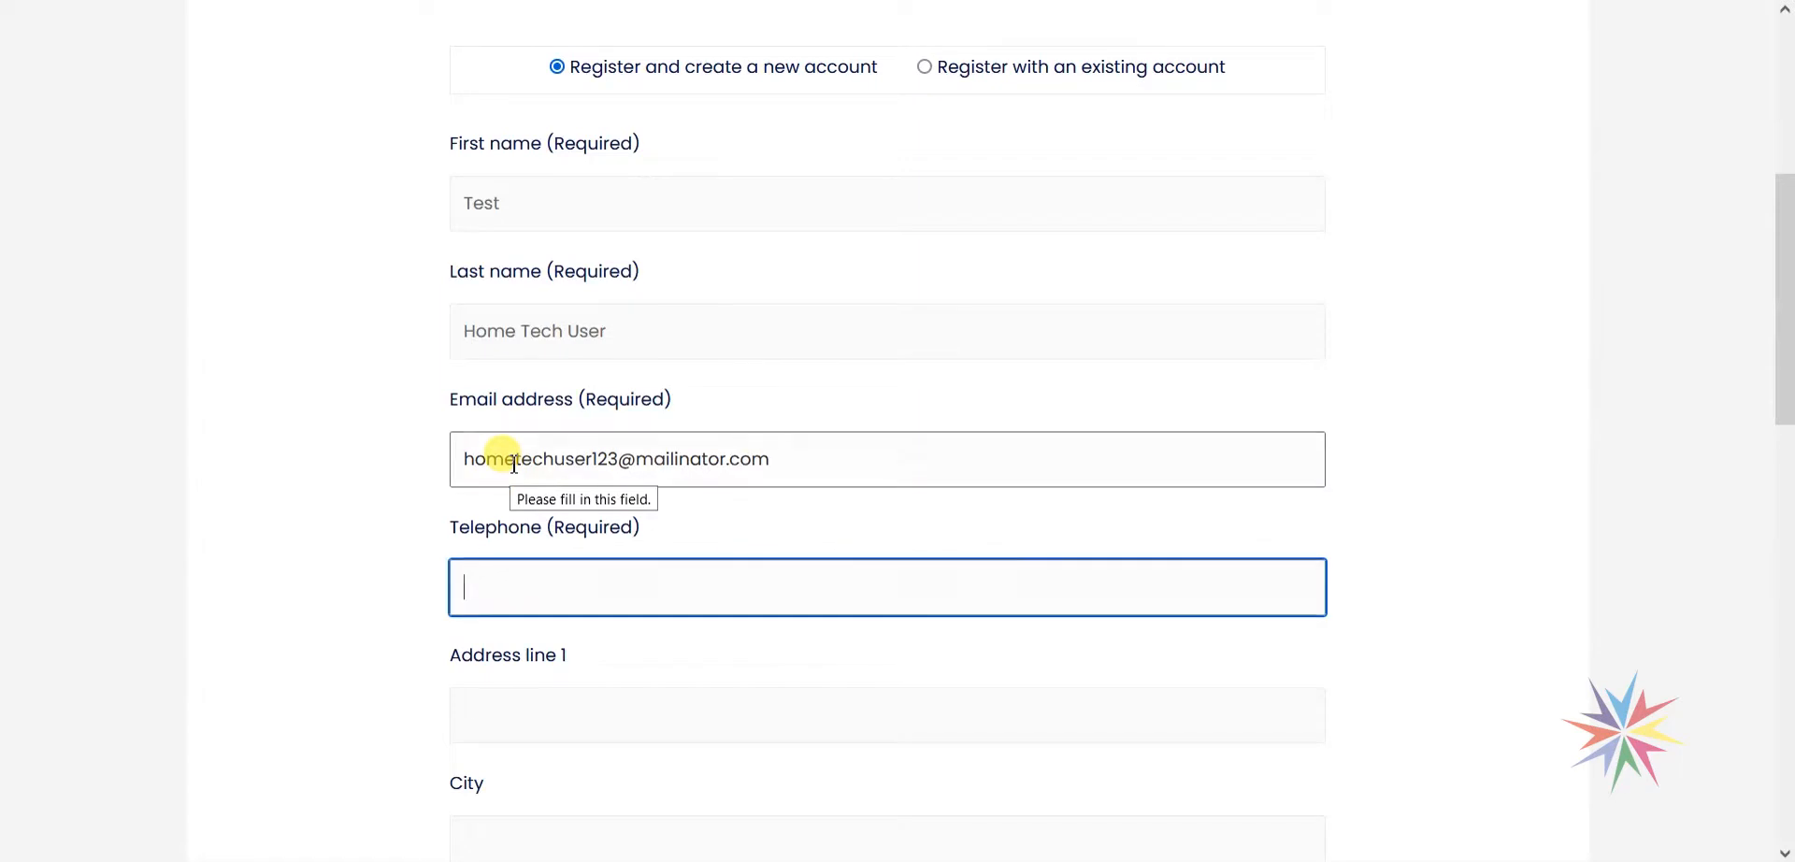
Fill in Address line 1 'My street' and City 'City'.
scroll(916, 440, "down", 3)
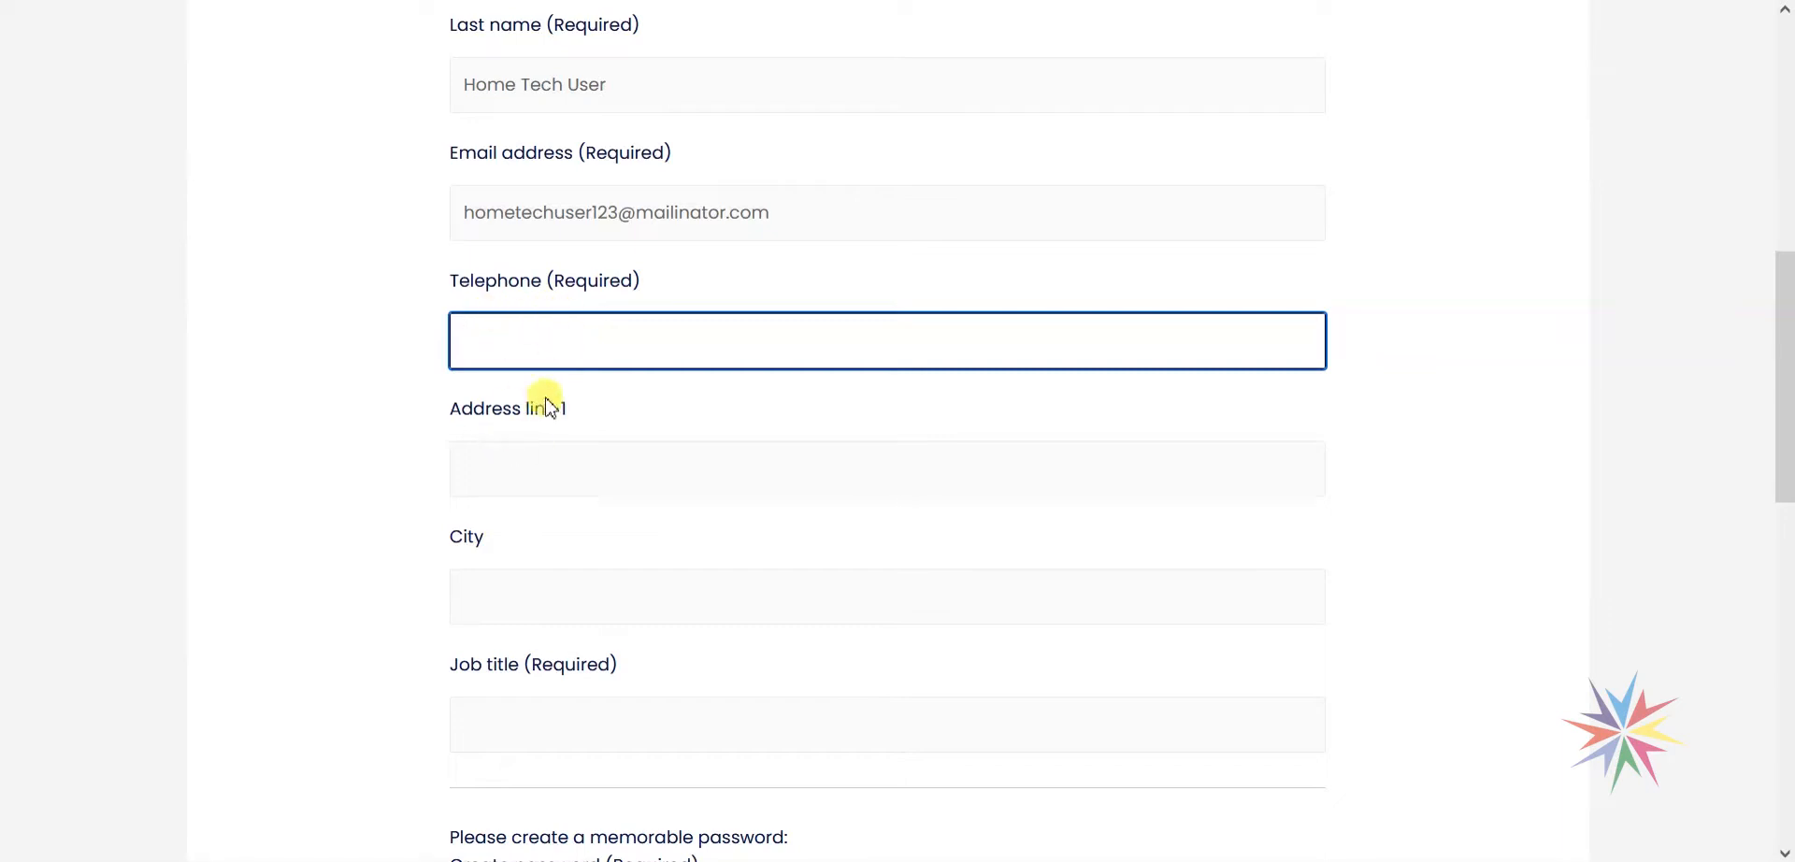
scroll(530, 520, "down", 2)
scroll(622, 456, "up", 2)
left_click(681, 479)
scroll(561, 402, "down", 1)
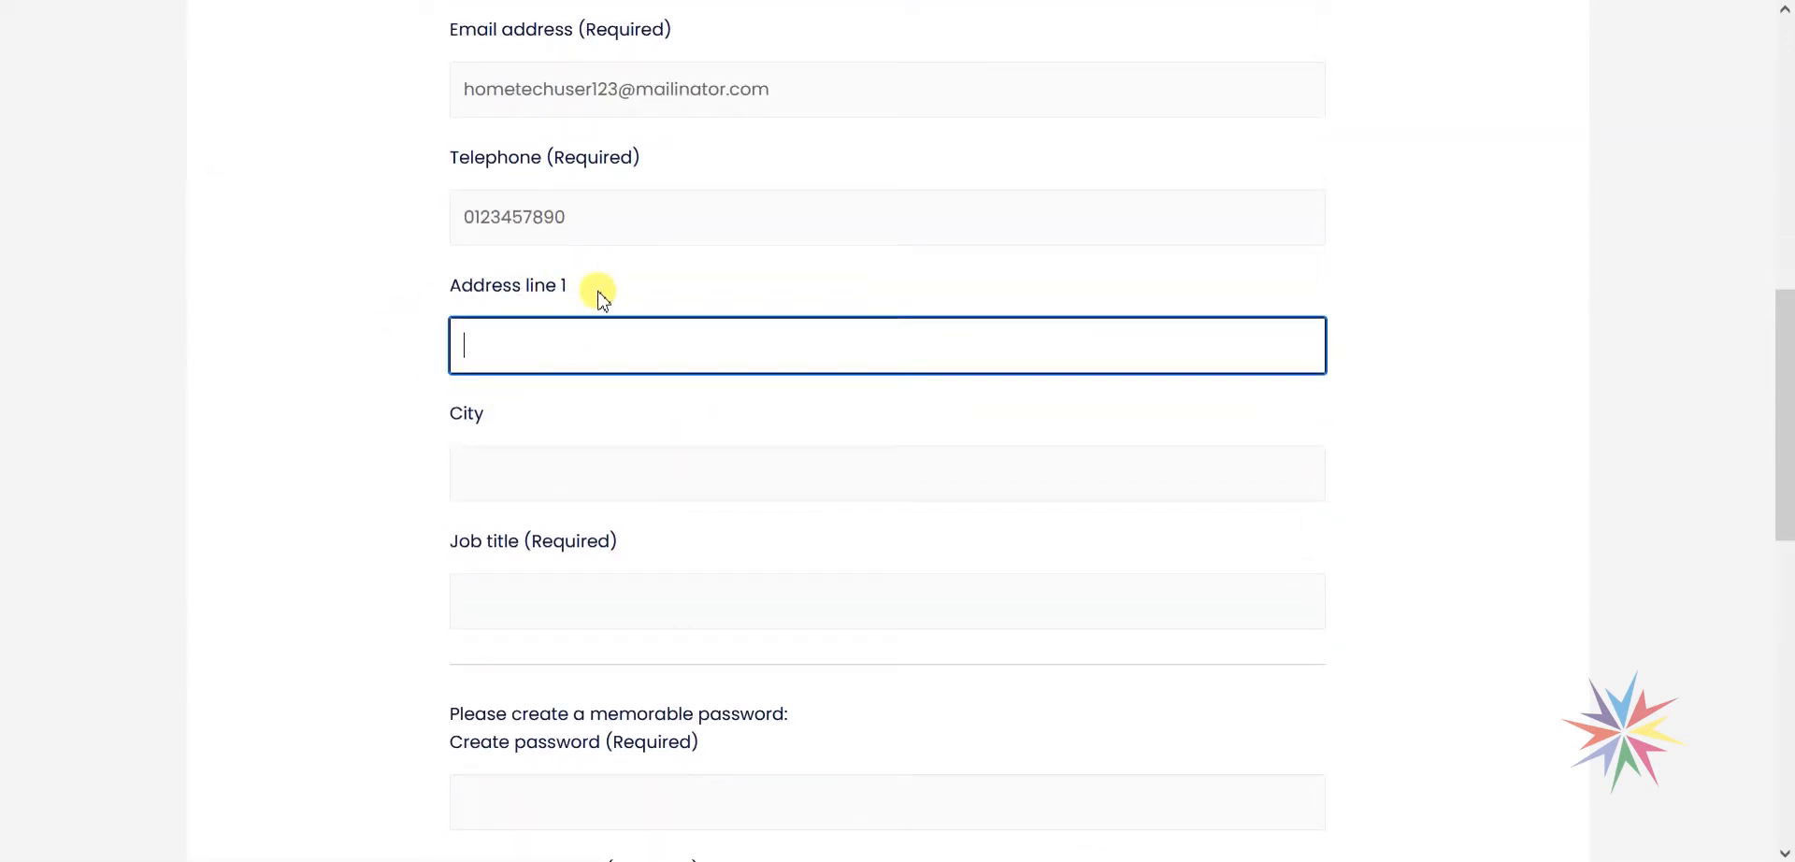
key("Tab")
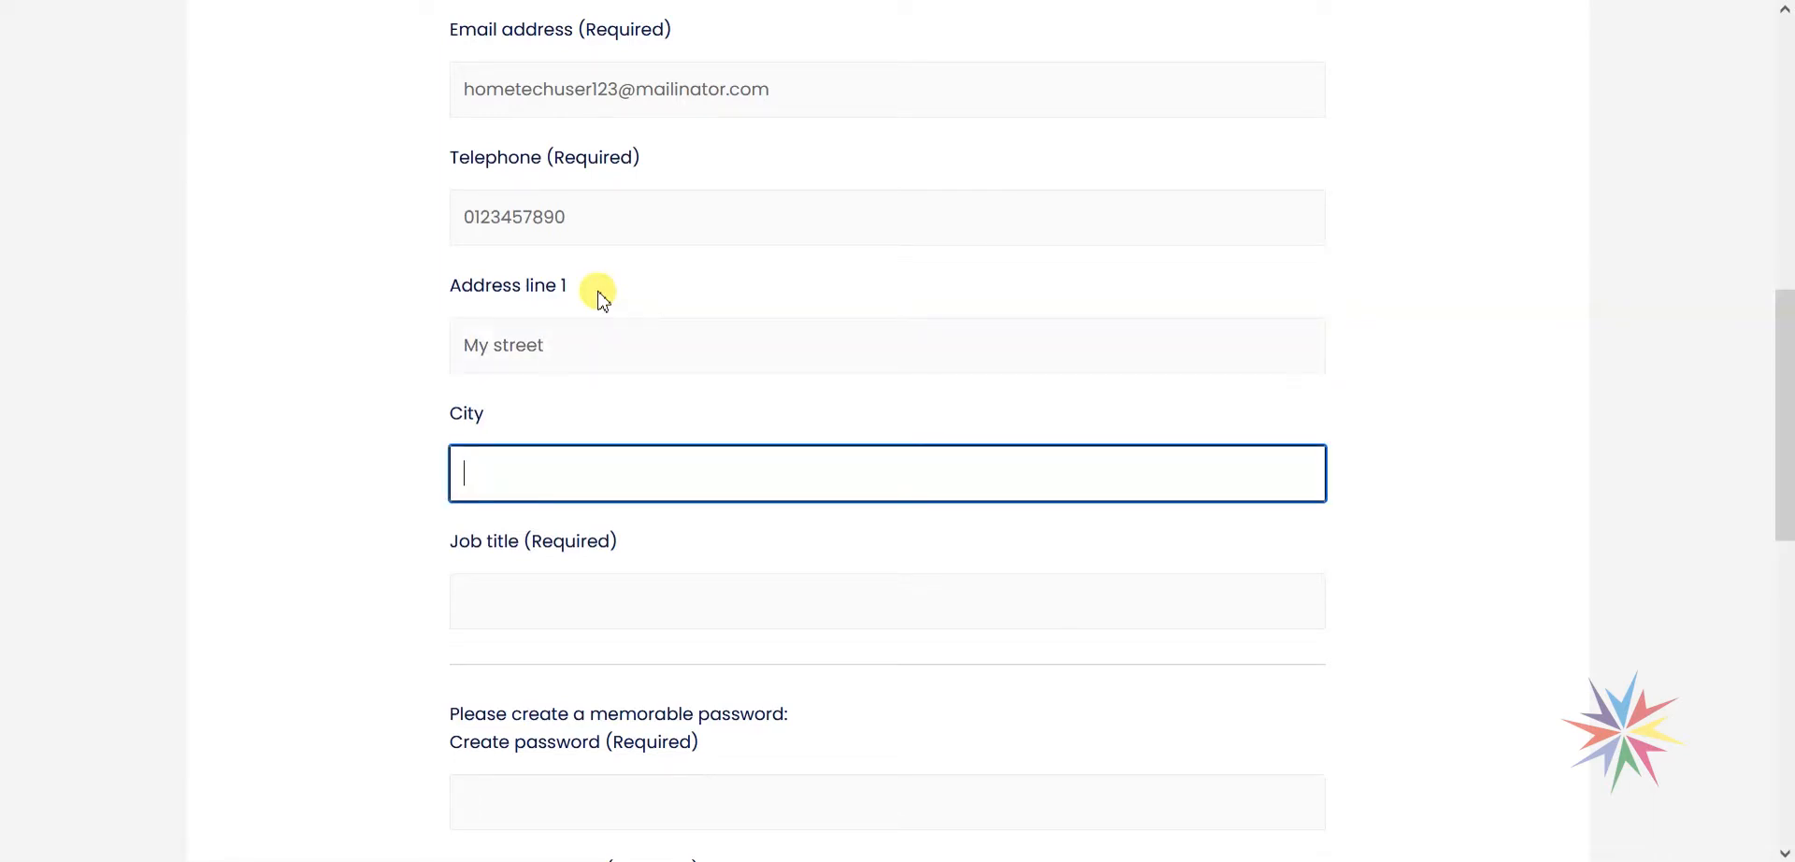
type("City")
scroll(361, 482, "down", 1)
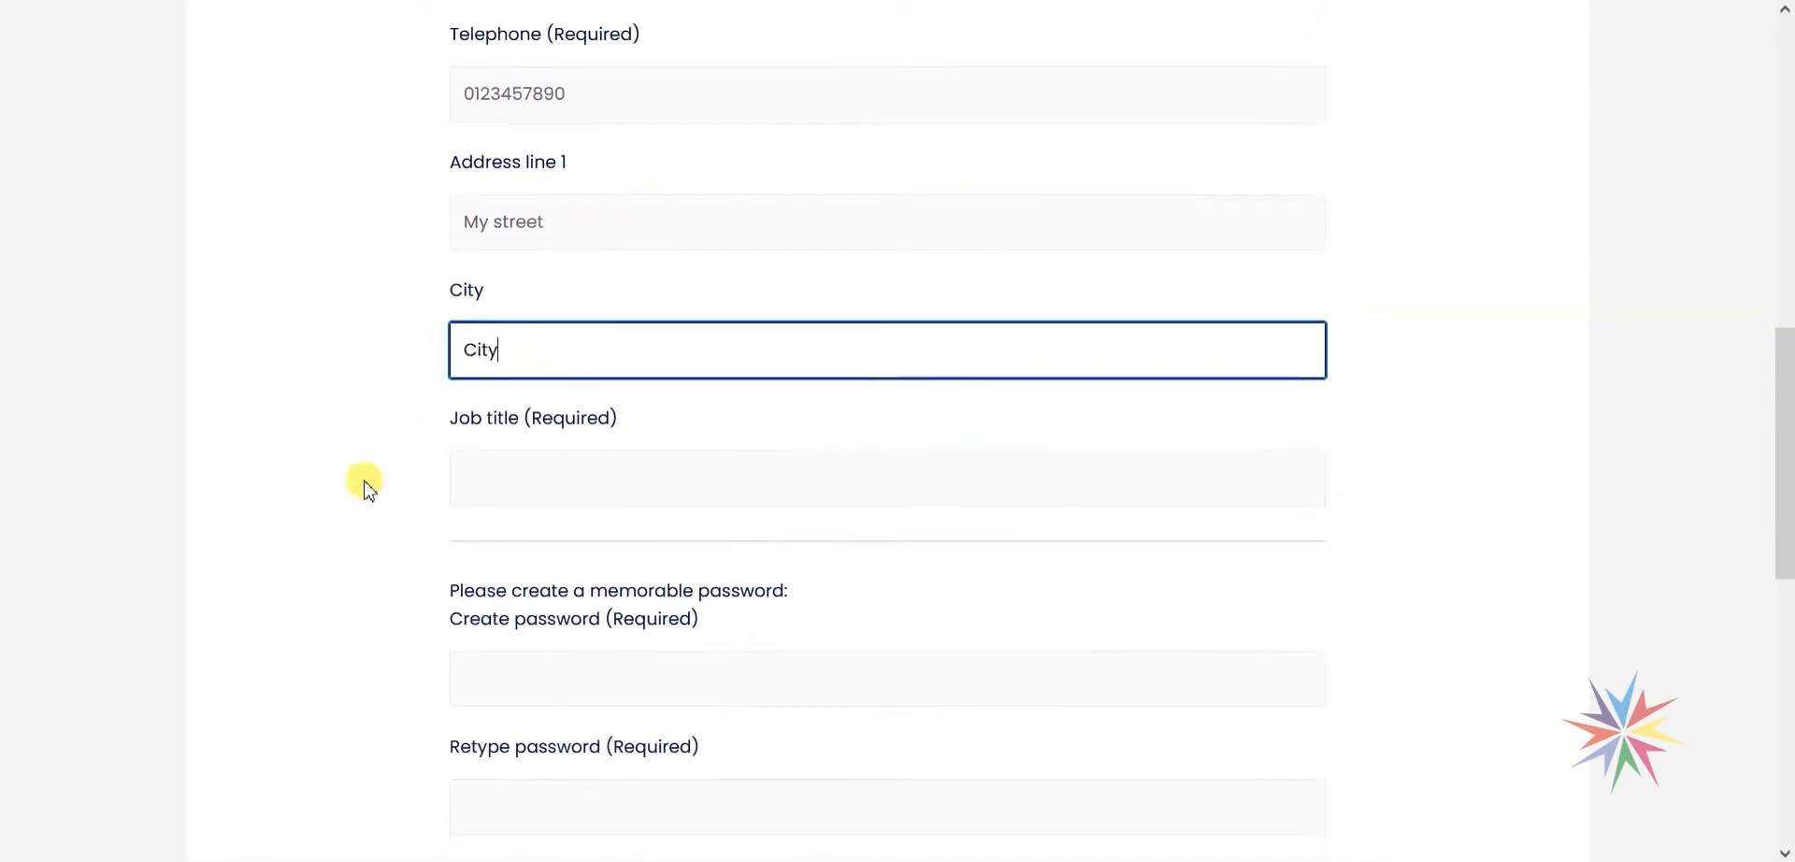
left_click(530, 481)
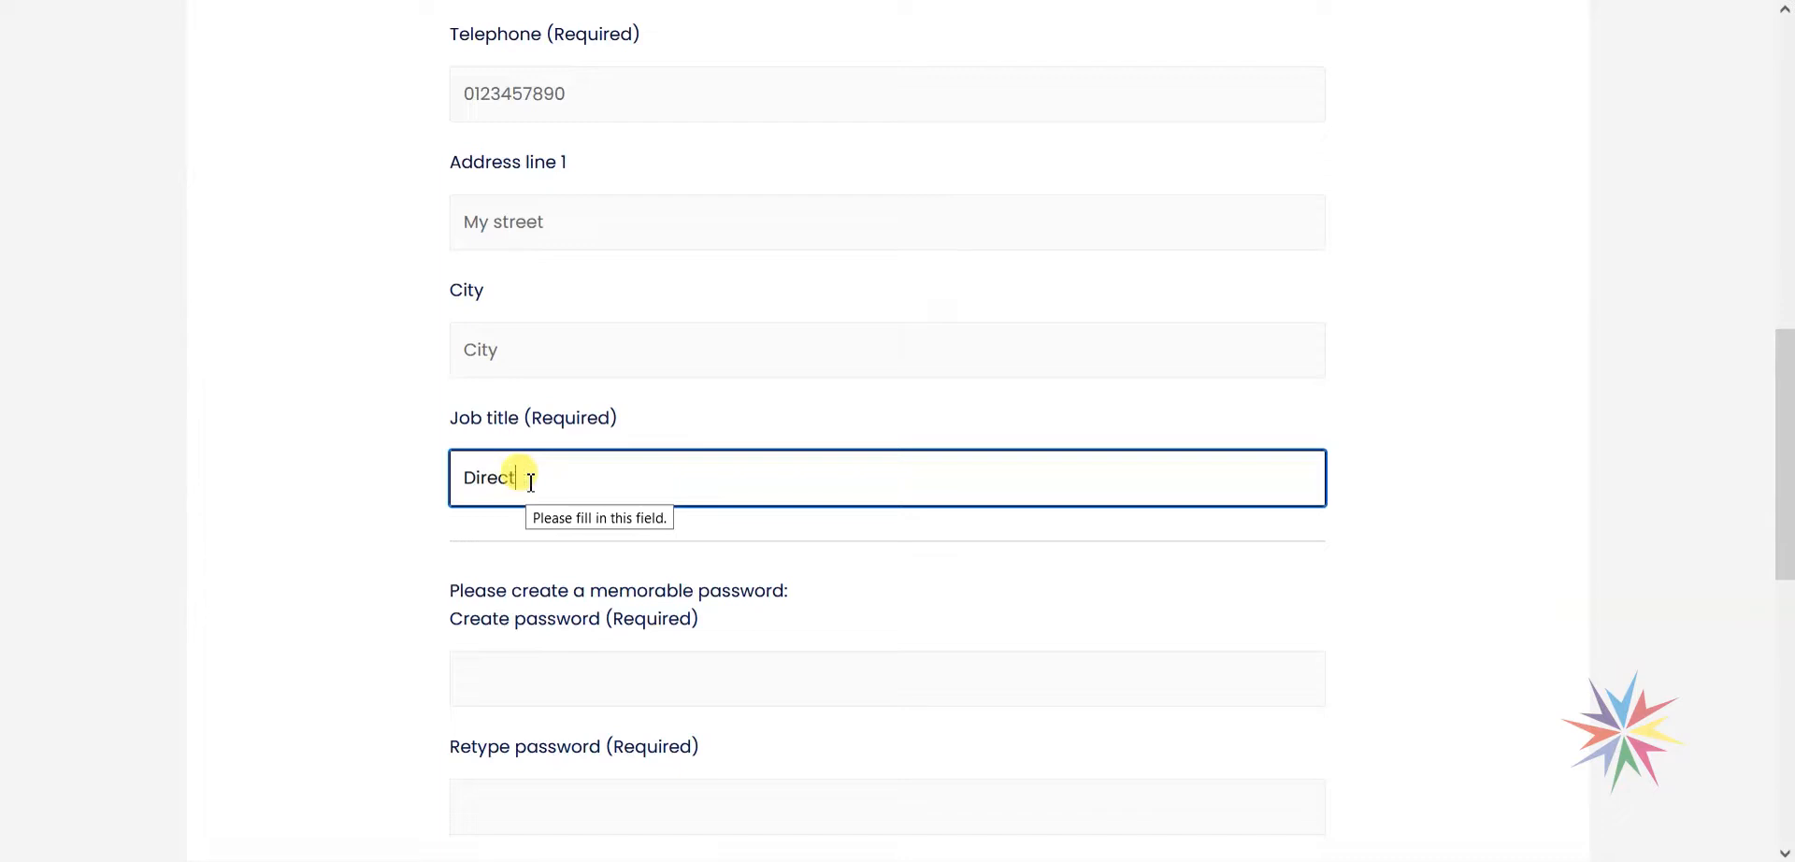
Enter 'Director' as the job title.
type("Director")
left_click(308, 473)
scroll(333, 496, "down", 2)
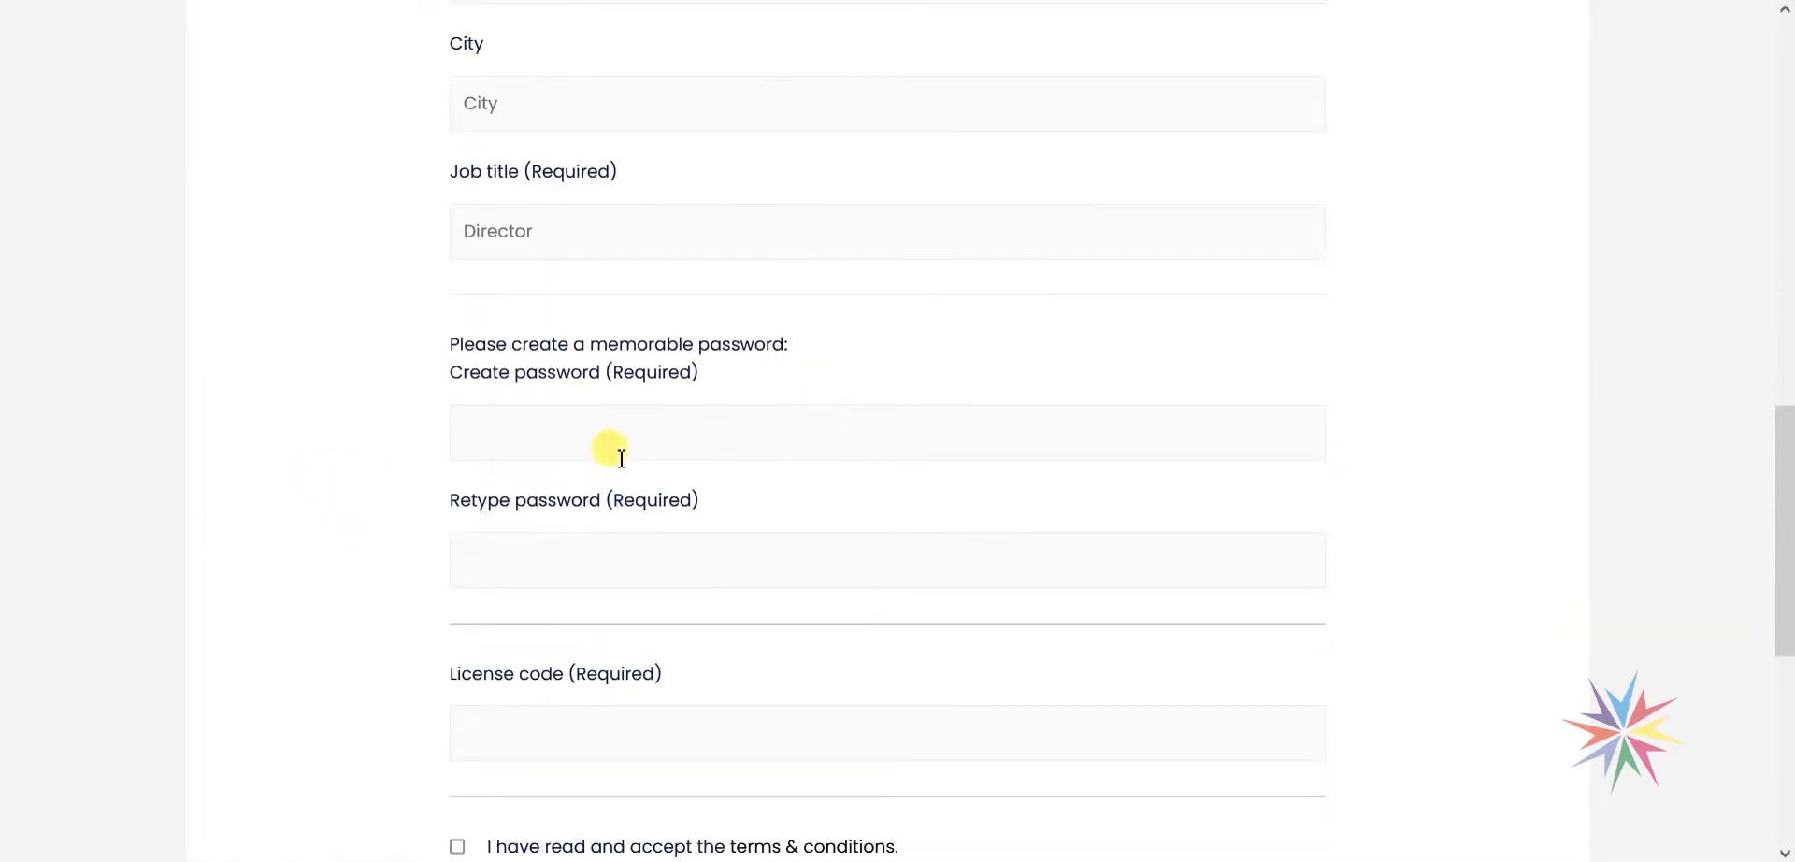
scroll(486, 346, "down", 1)
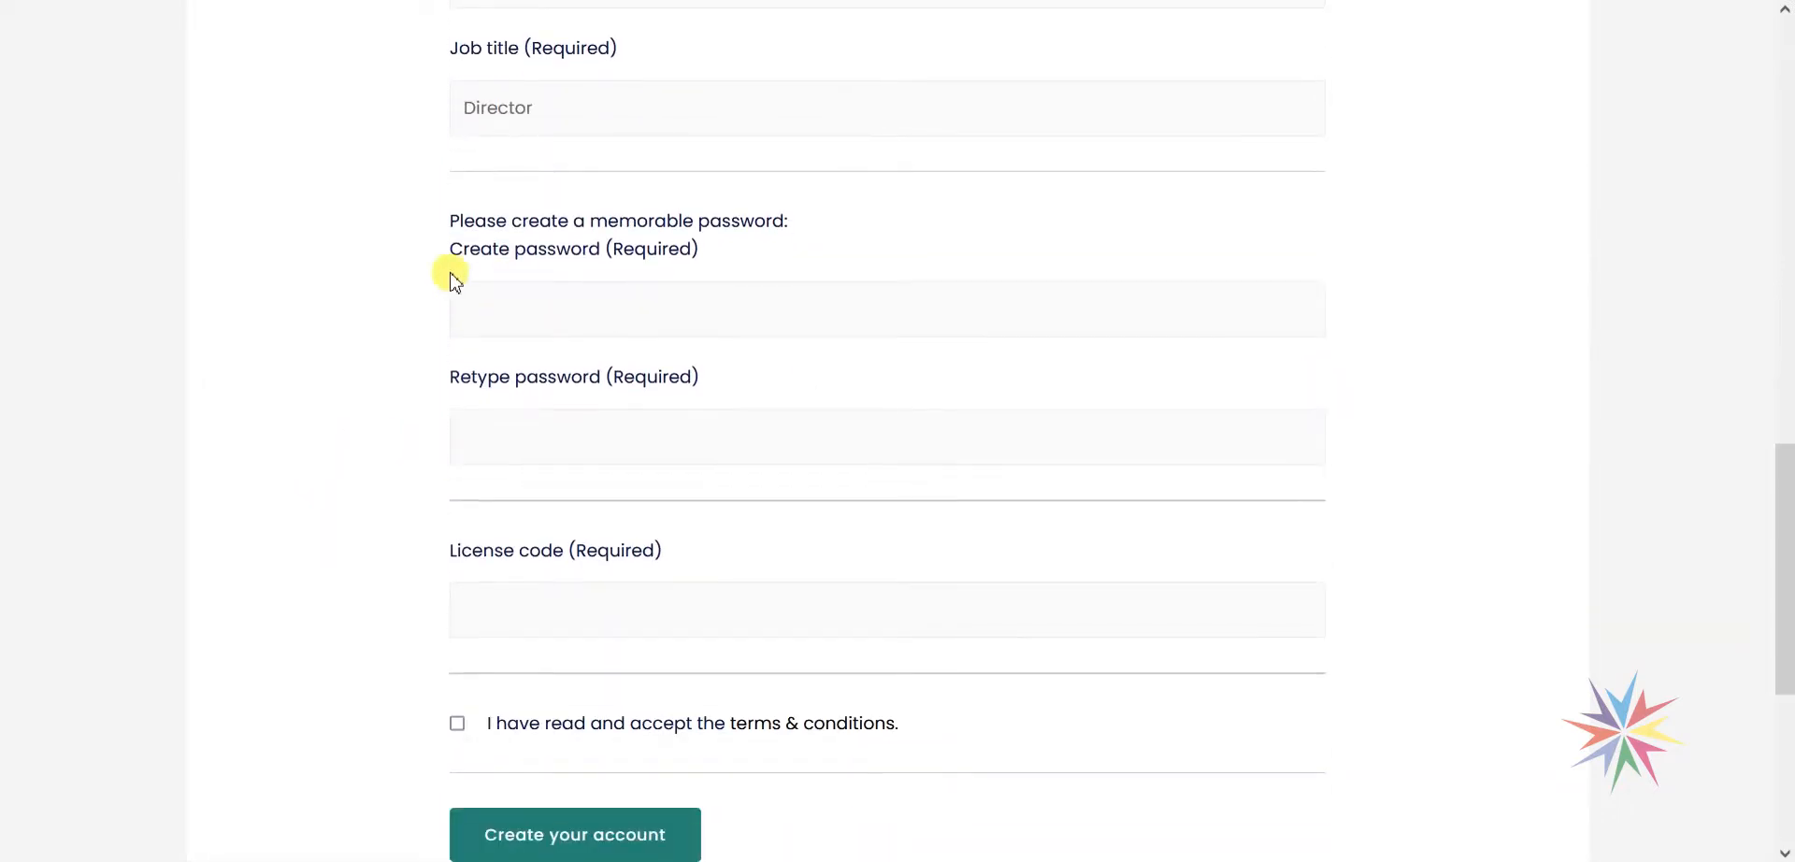
Enter and confirm the new account's eight-character password.
left_click(574, 313)
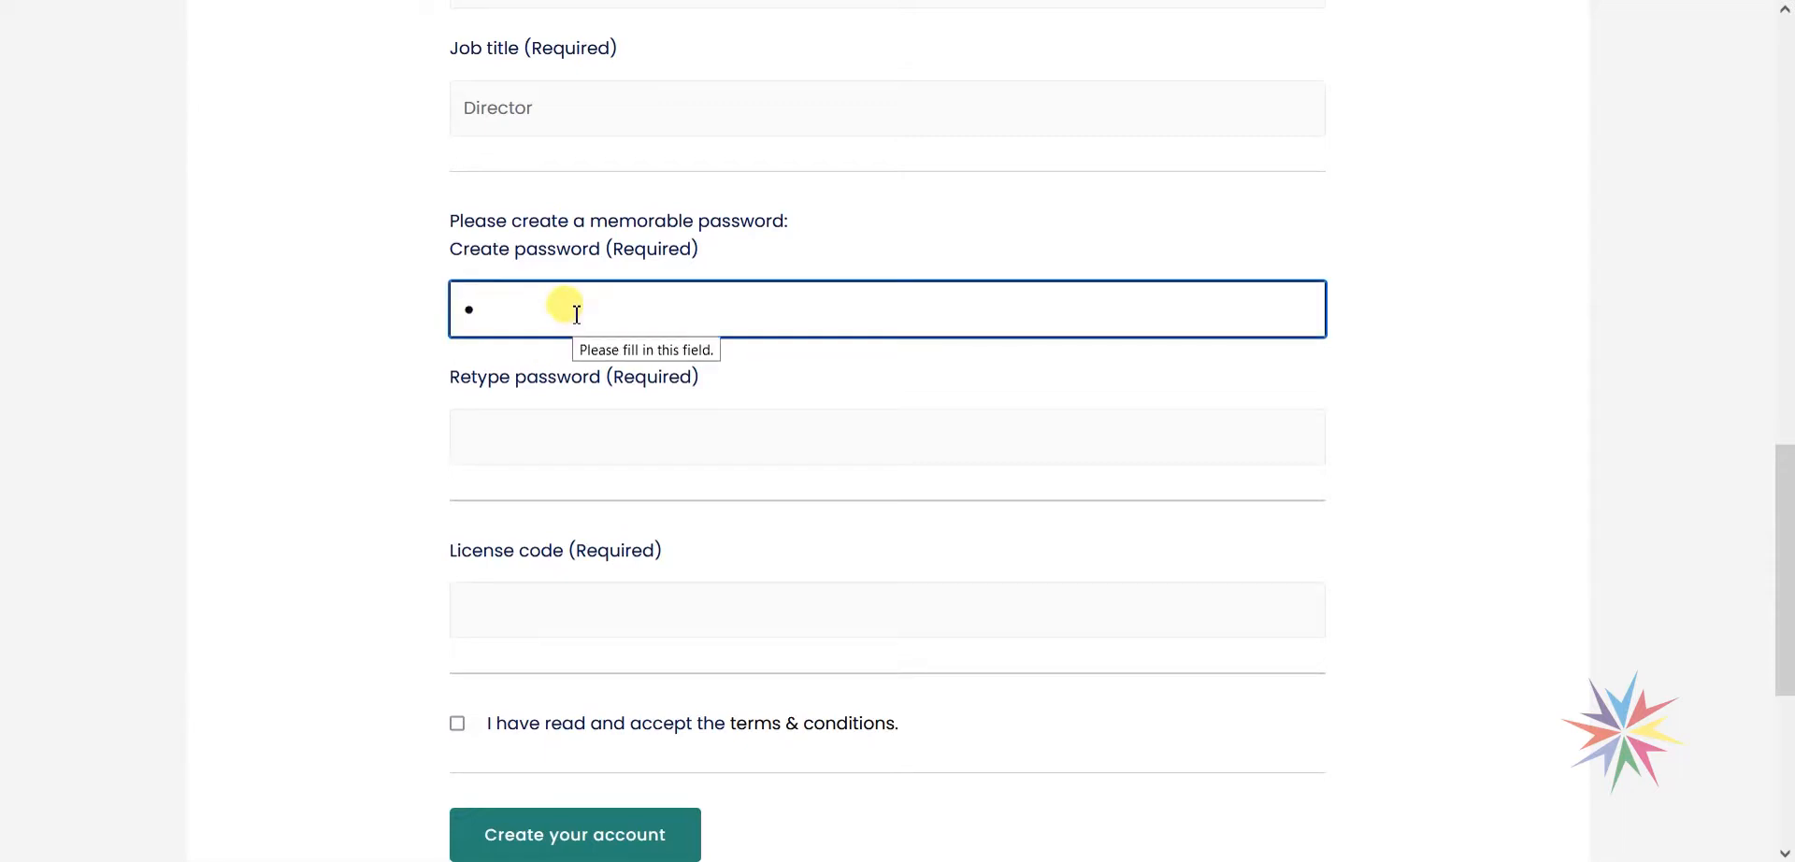
type("••••••••")
key("Tab")
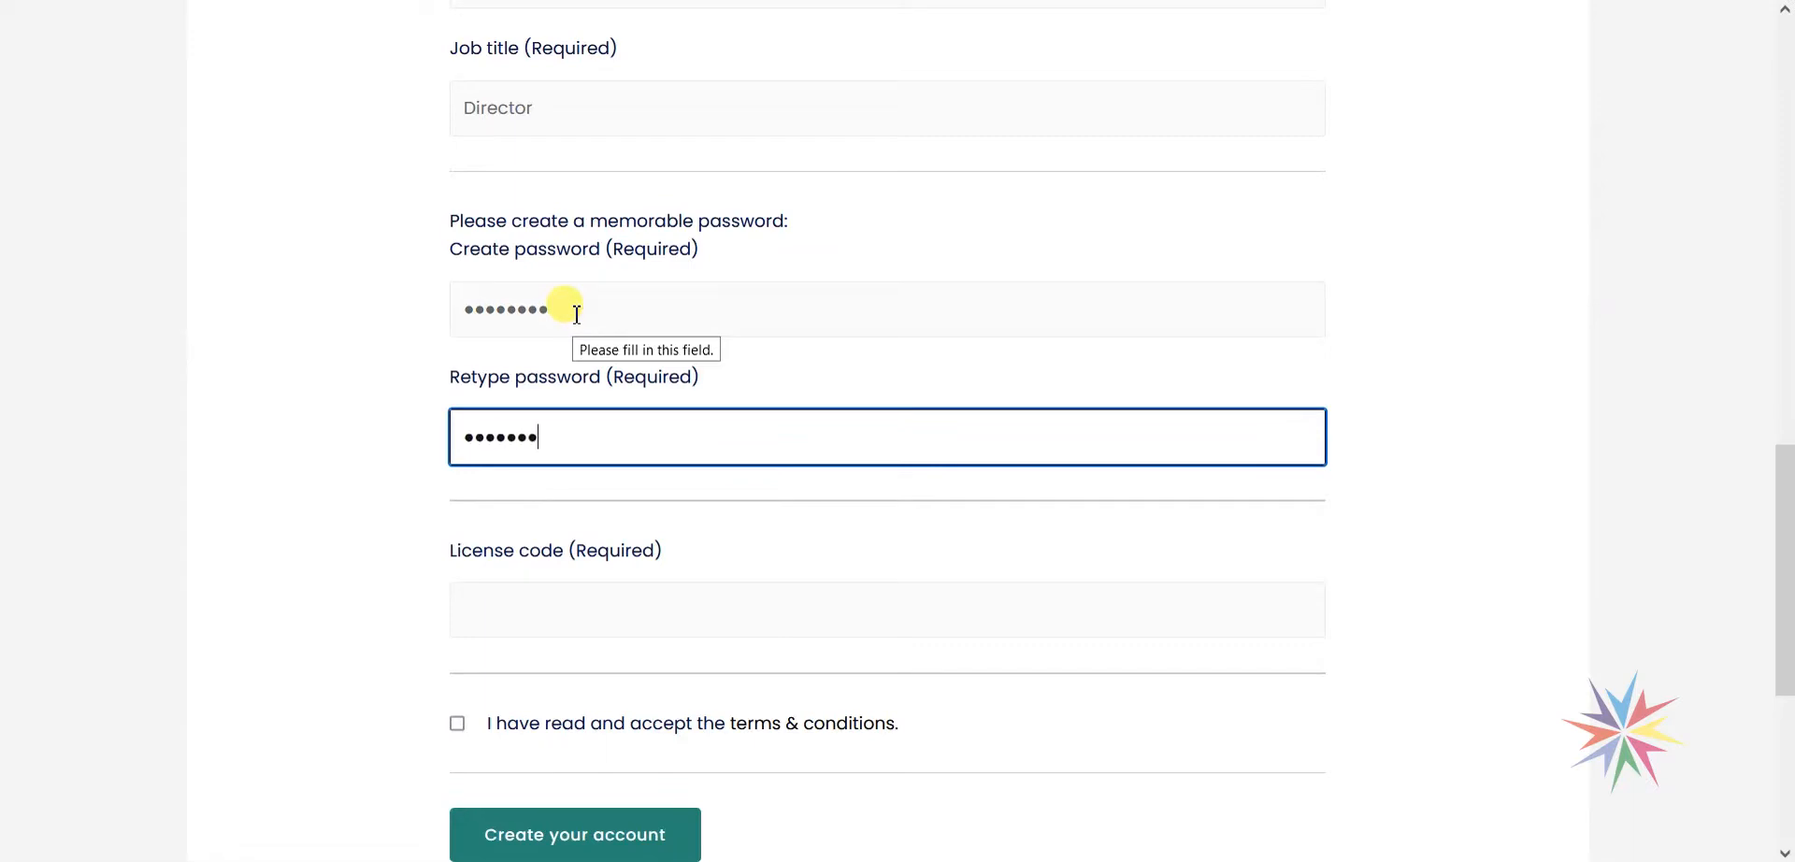
left_click(245, 362)
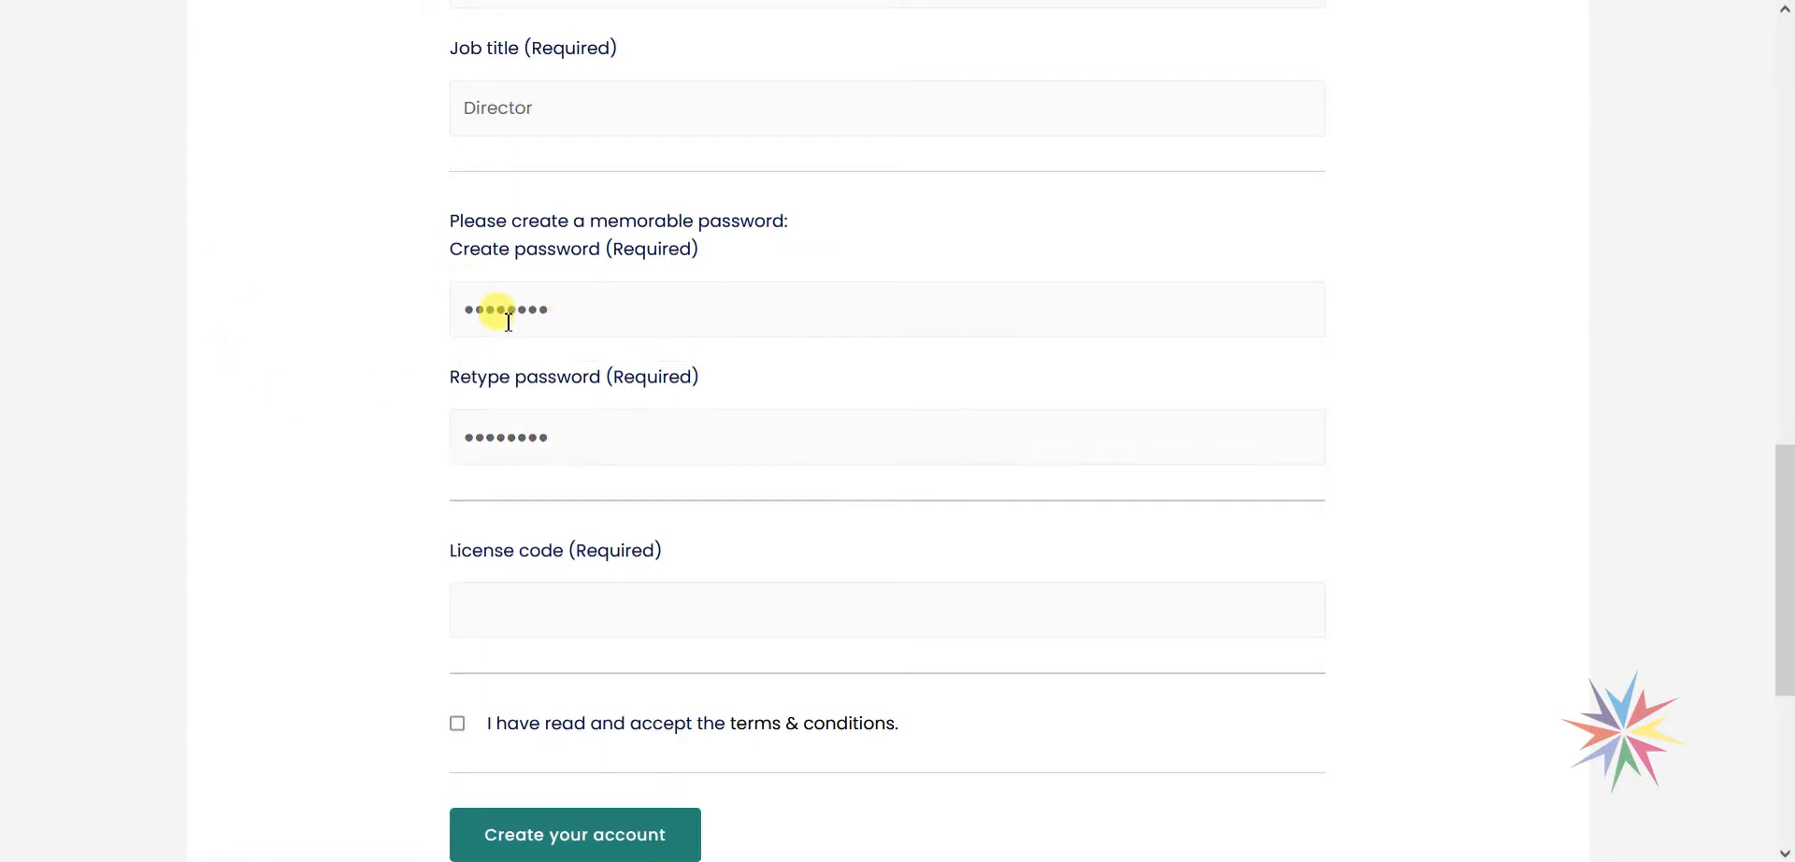
scroll(486, 328, "down", 1)
scroll(449, 384, "down", 3)
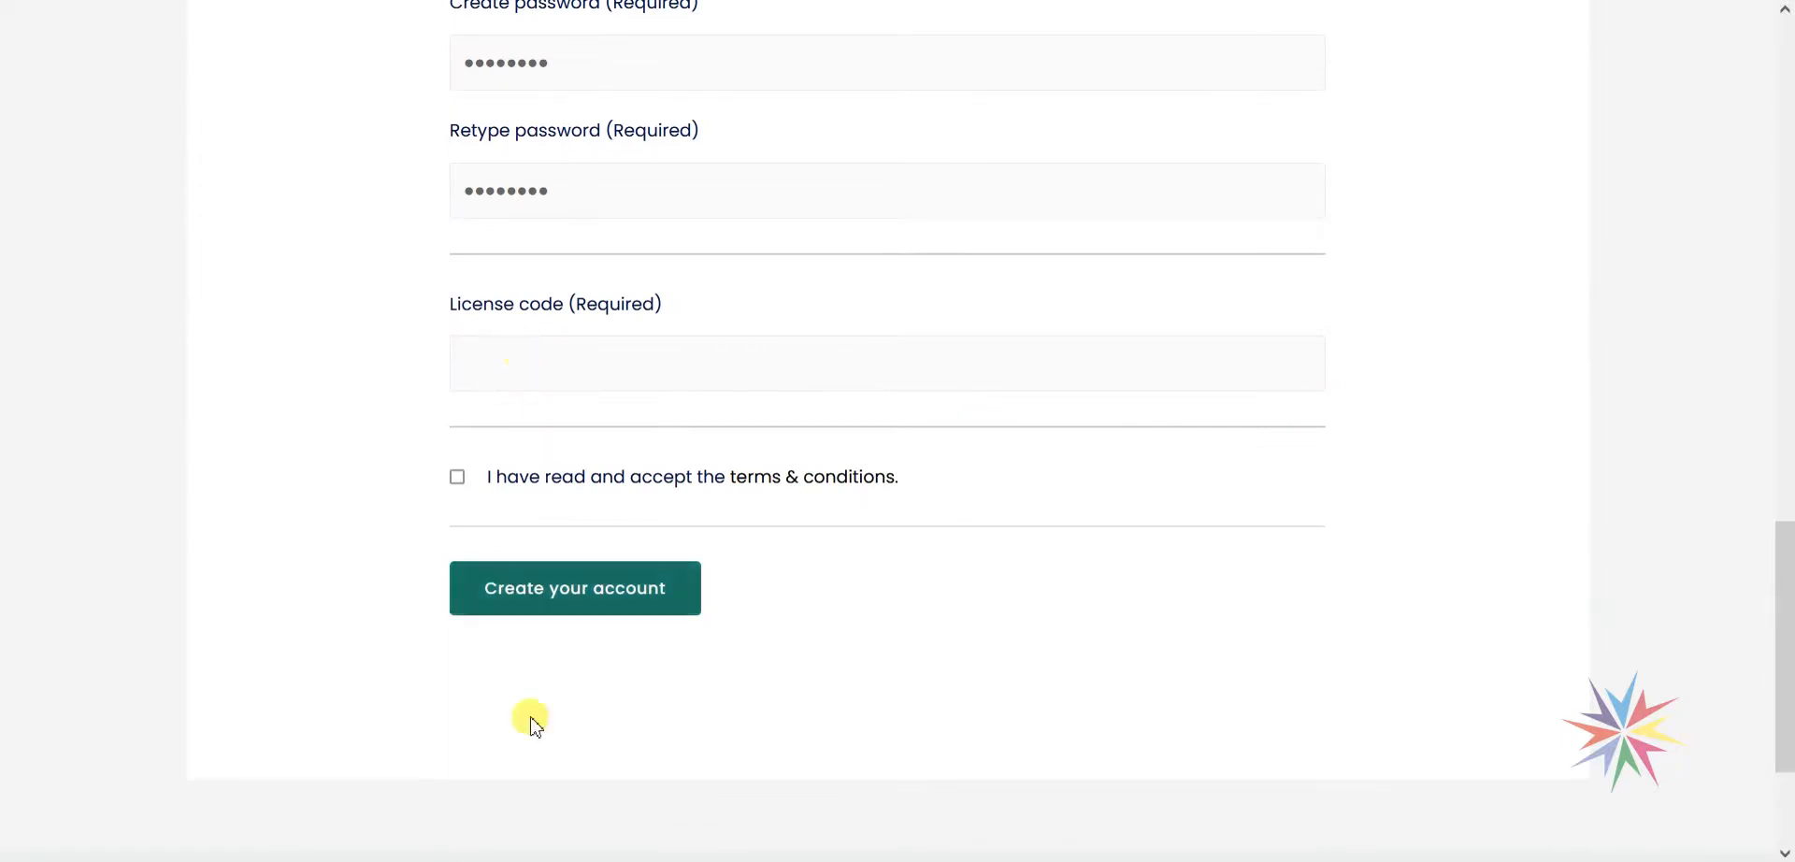
left_click(393, 772)
scroll(402, 467, "down", 12)
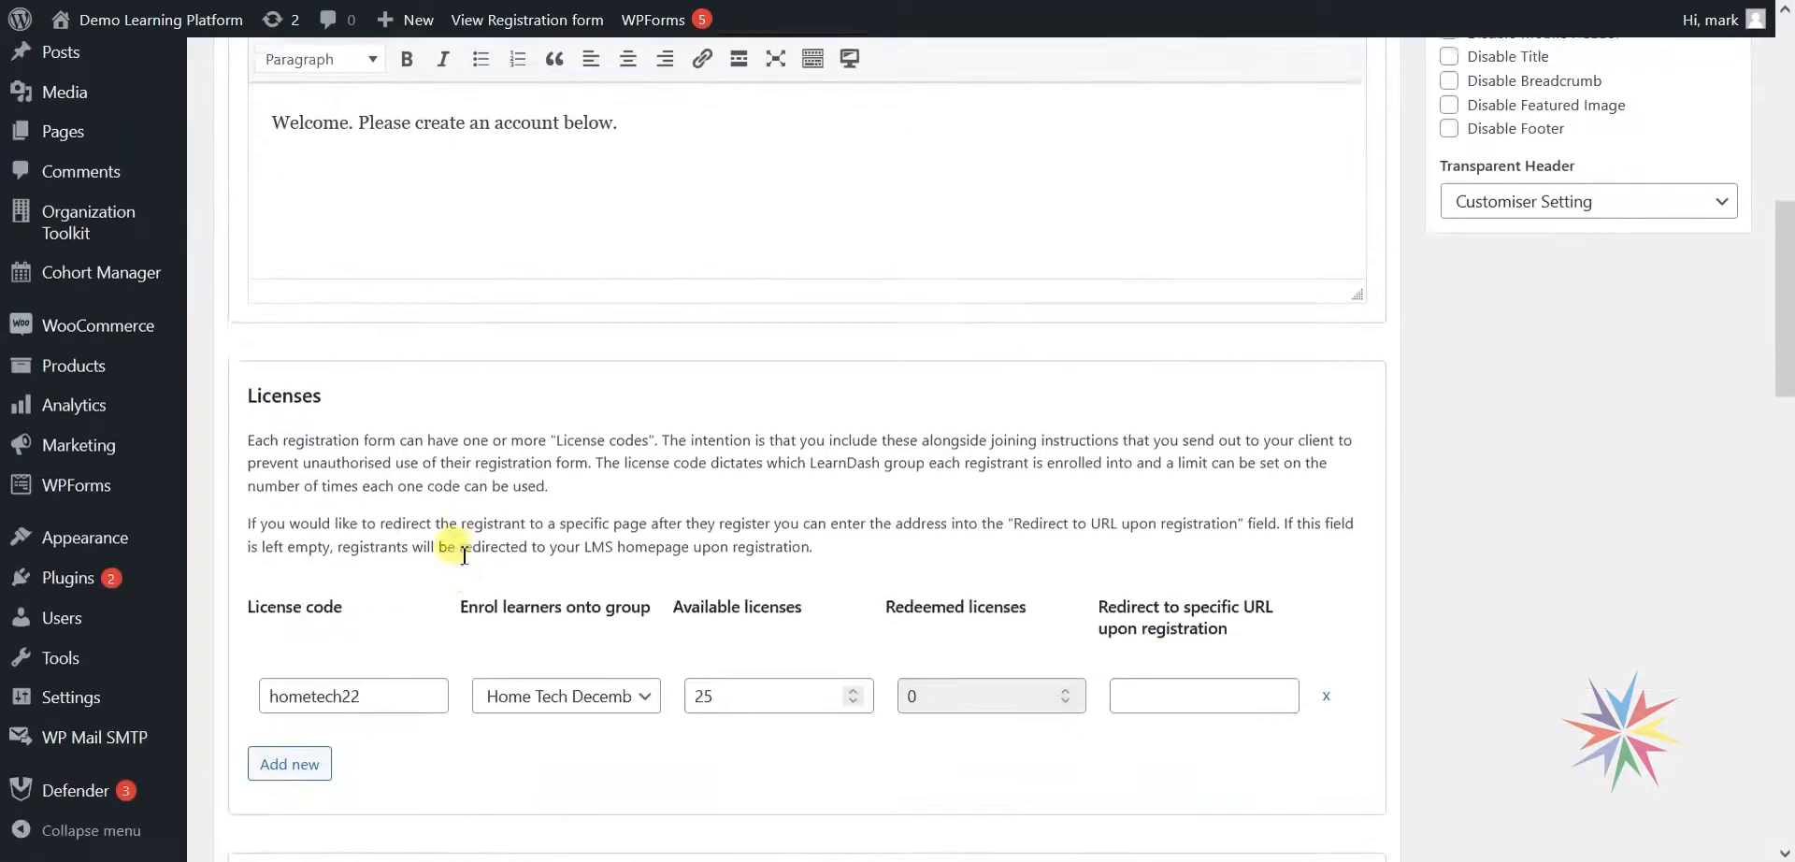
scroll(389, 421, "up", 2)
double_click(323, 442)
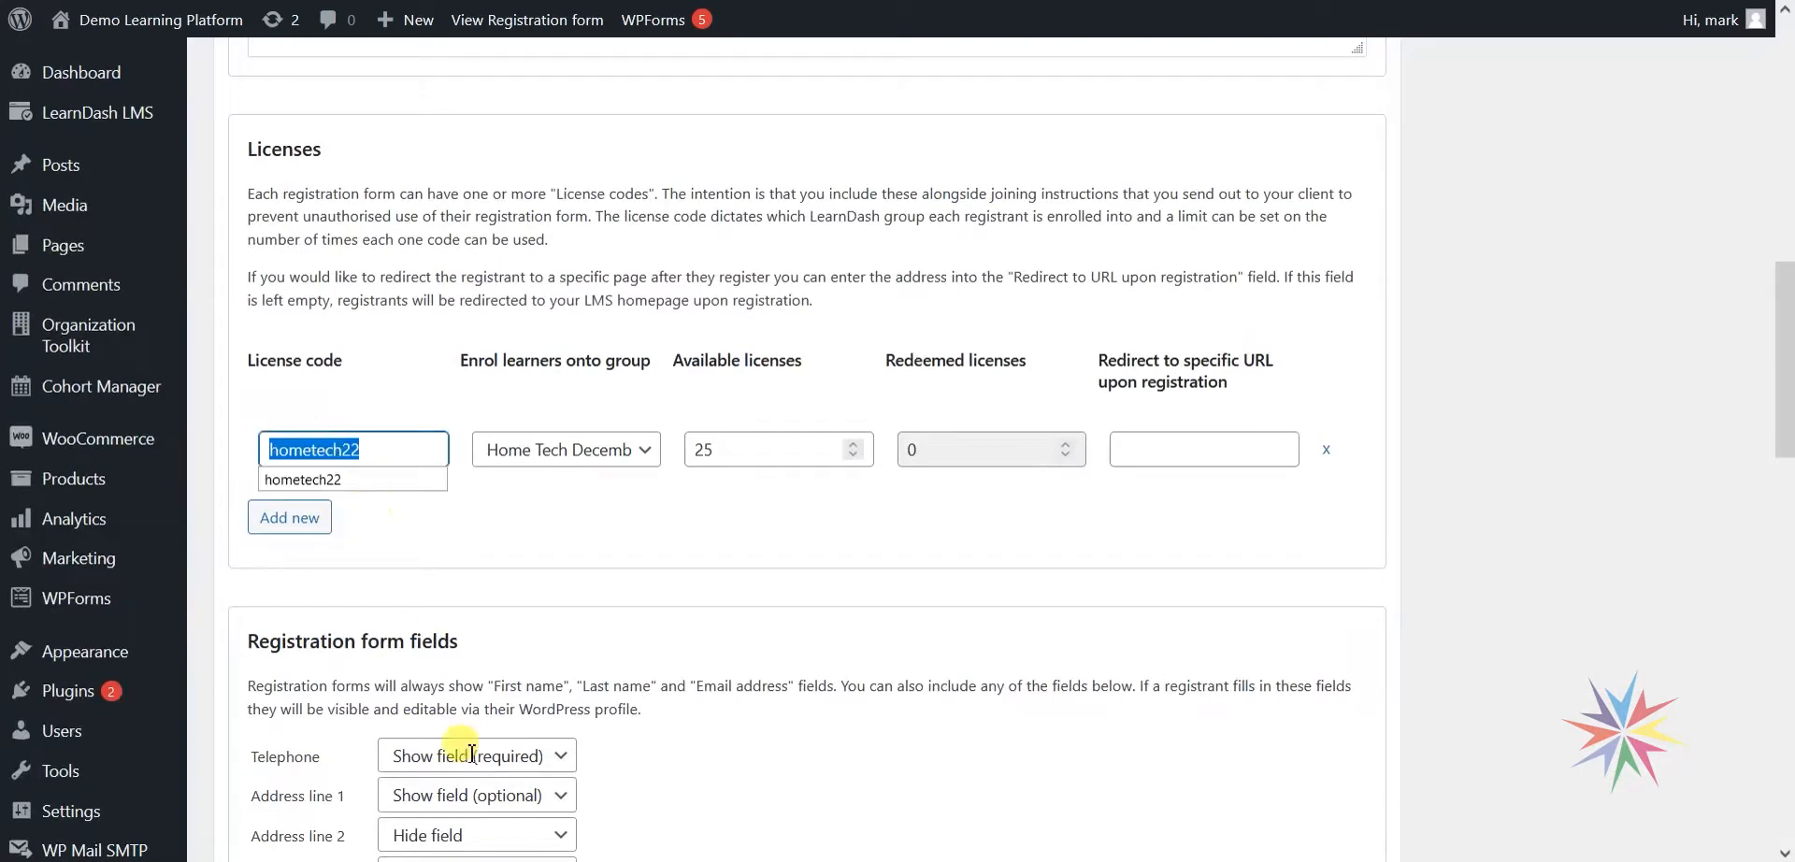
left_click(595, 772)
left_click(500, 360)
key("ctrl+v")
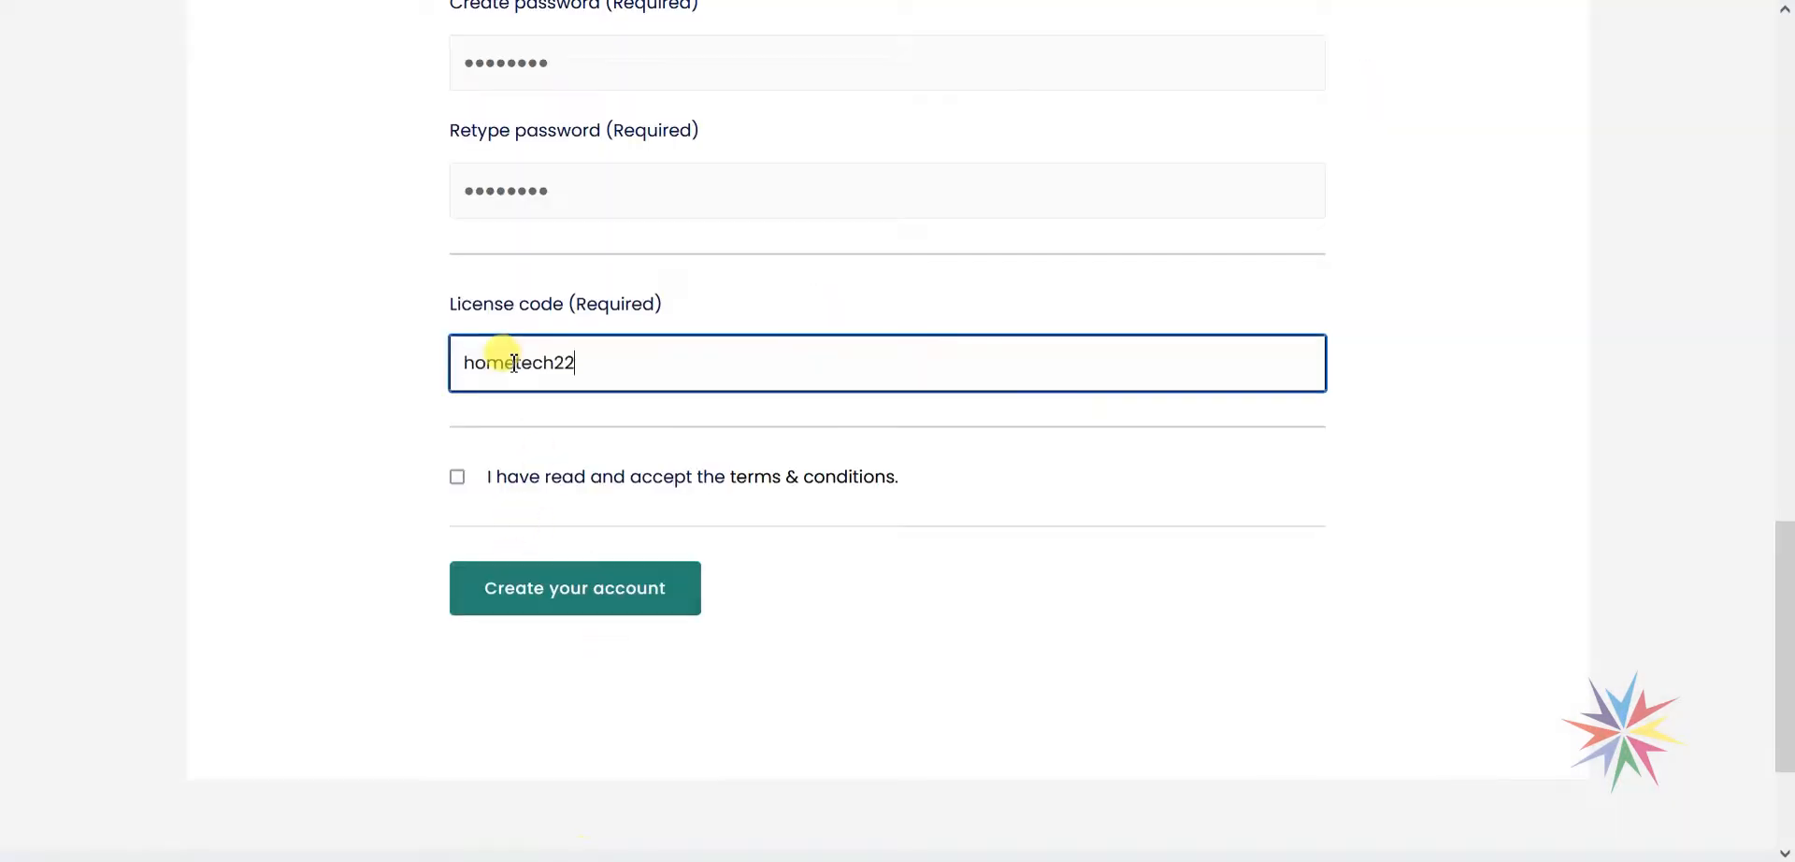
left_click(457, 478)
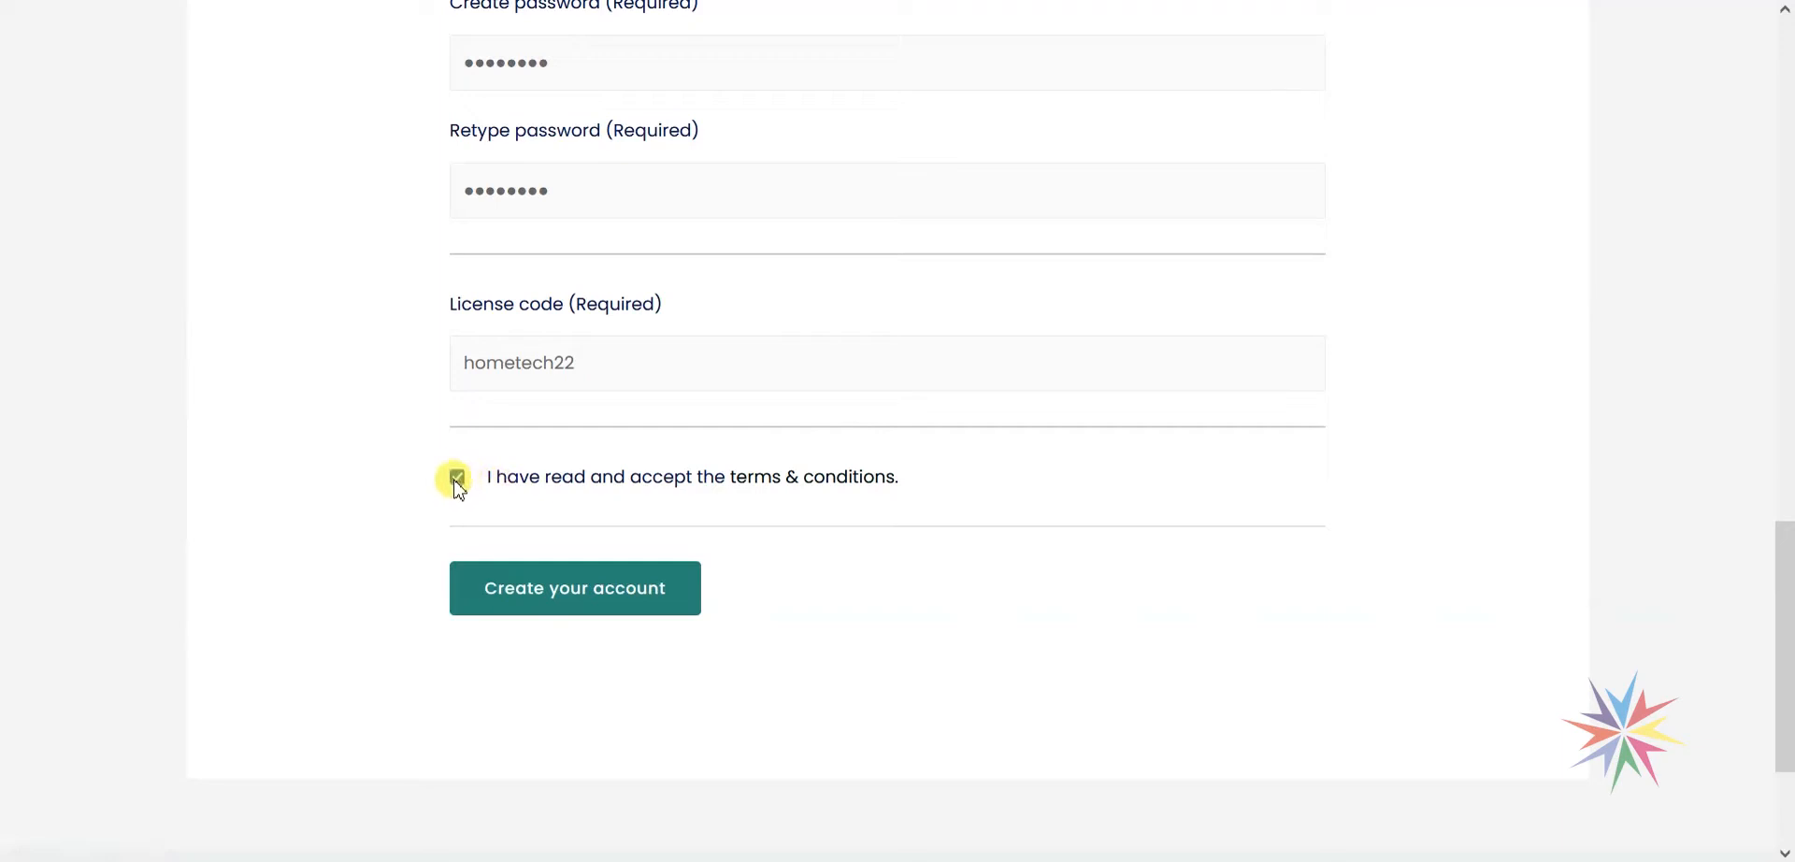
left_click(538, 609)
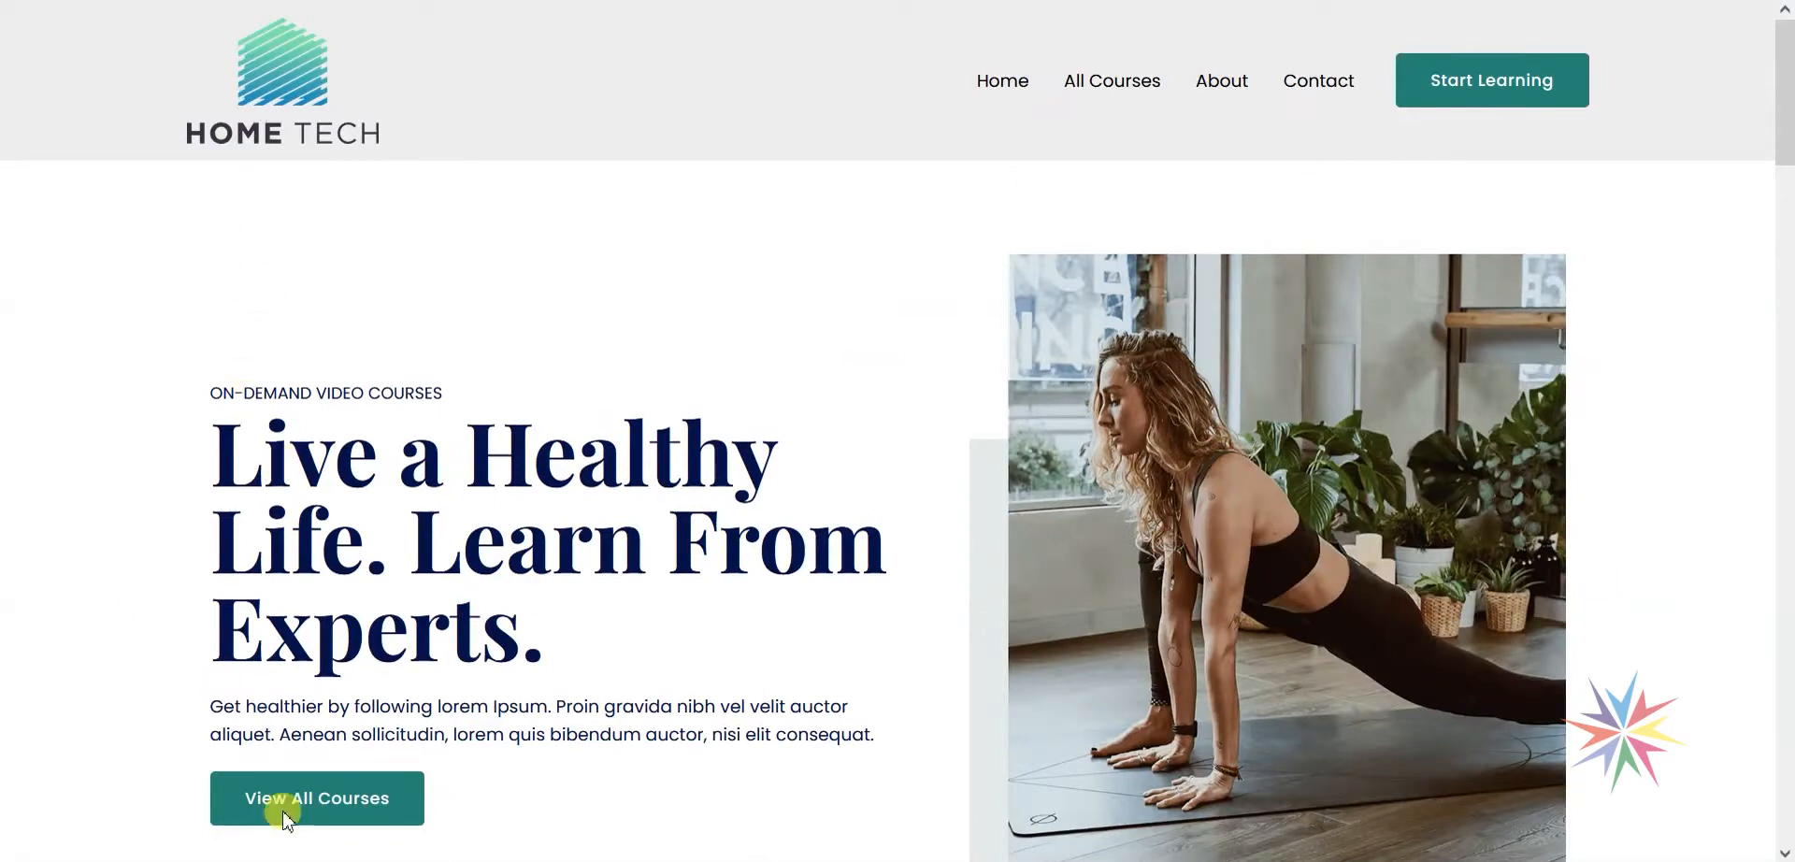
Check the Enrolled badges under Featured Courses and open Healthy Eating for Healthy Life.
left_click(1098, 89)
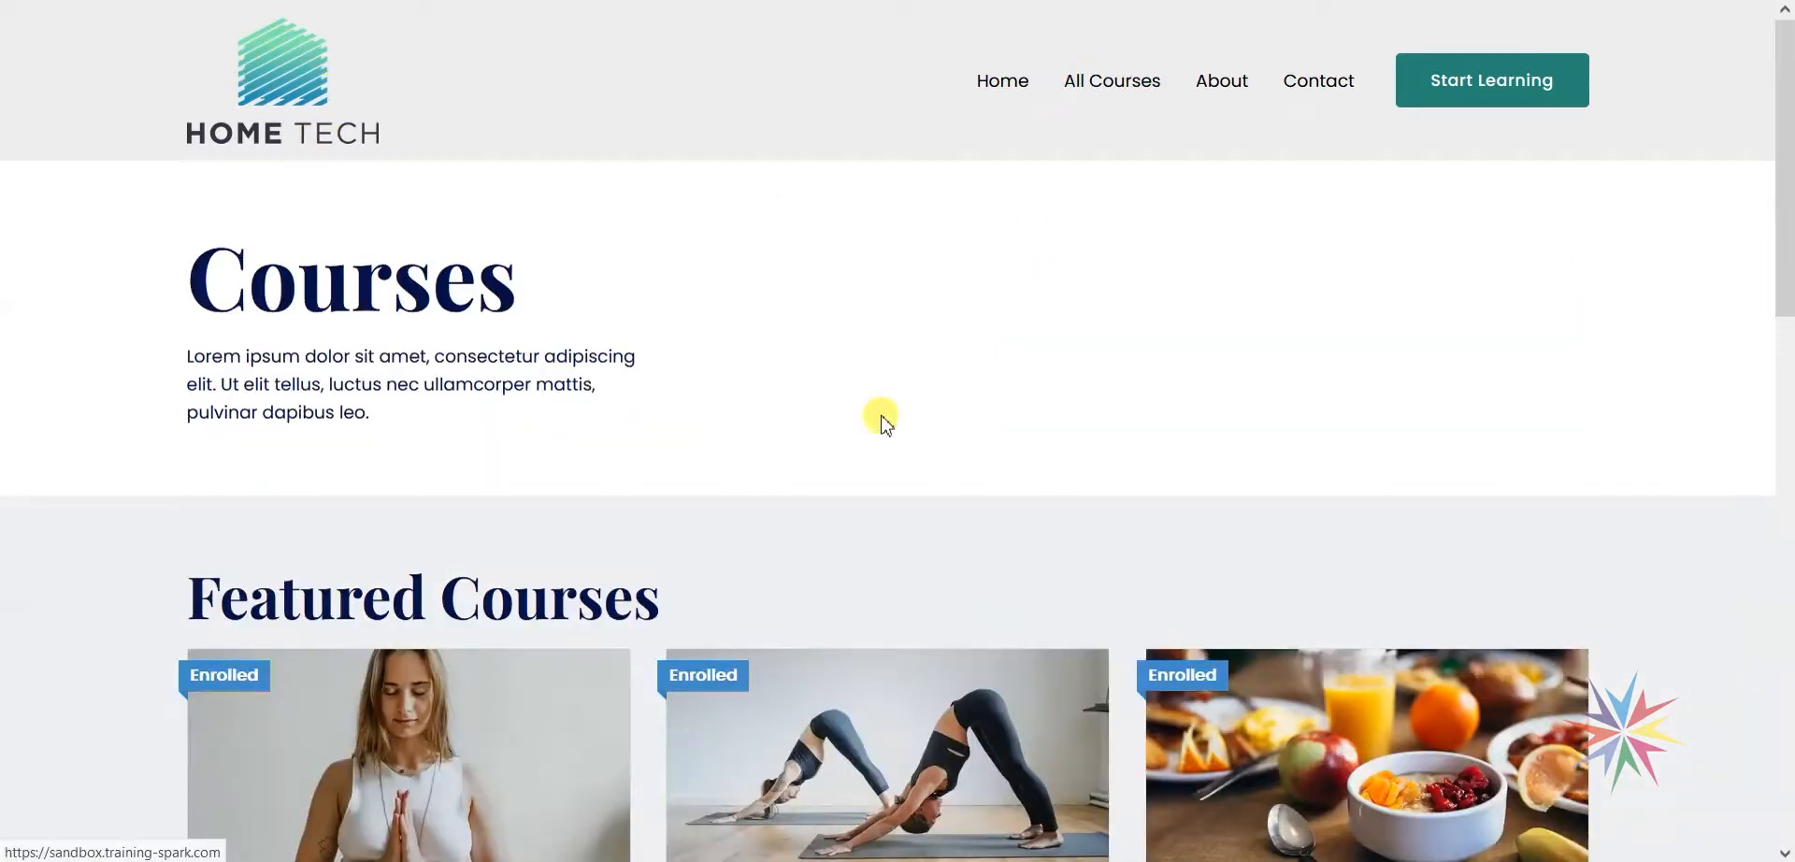
scroll(881, 412, "down", 5)
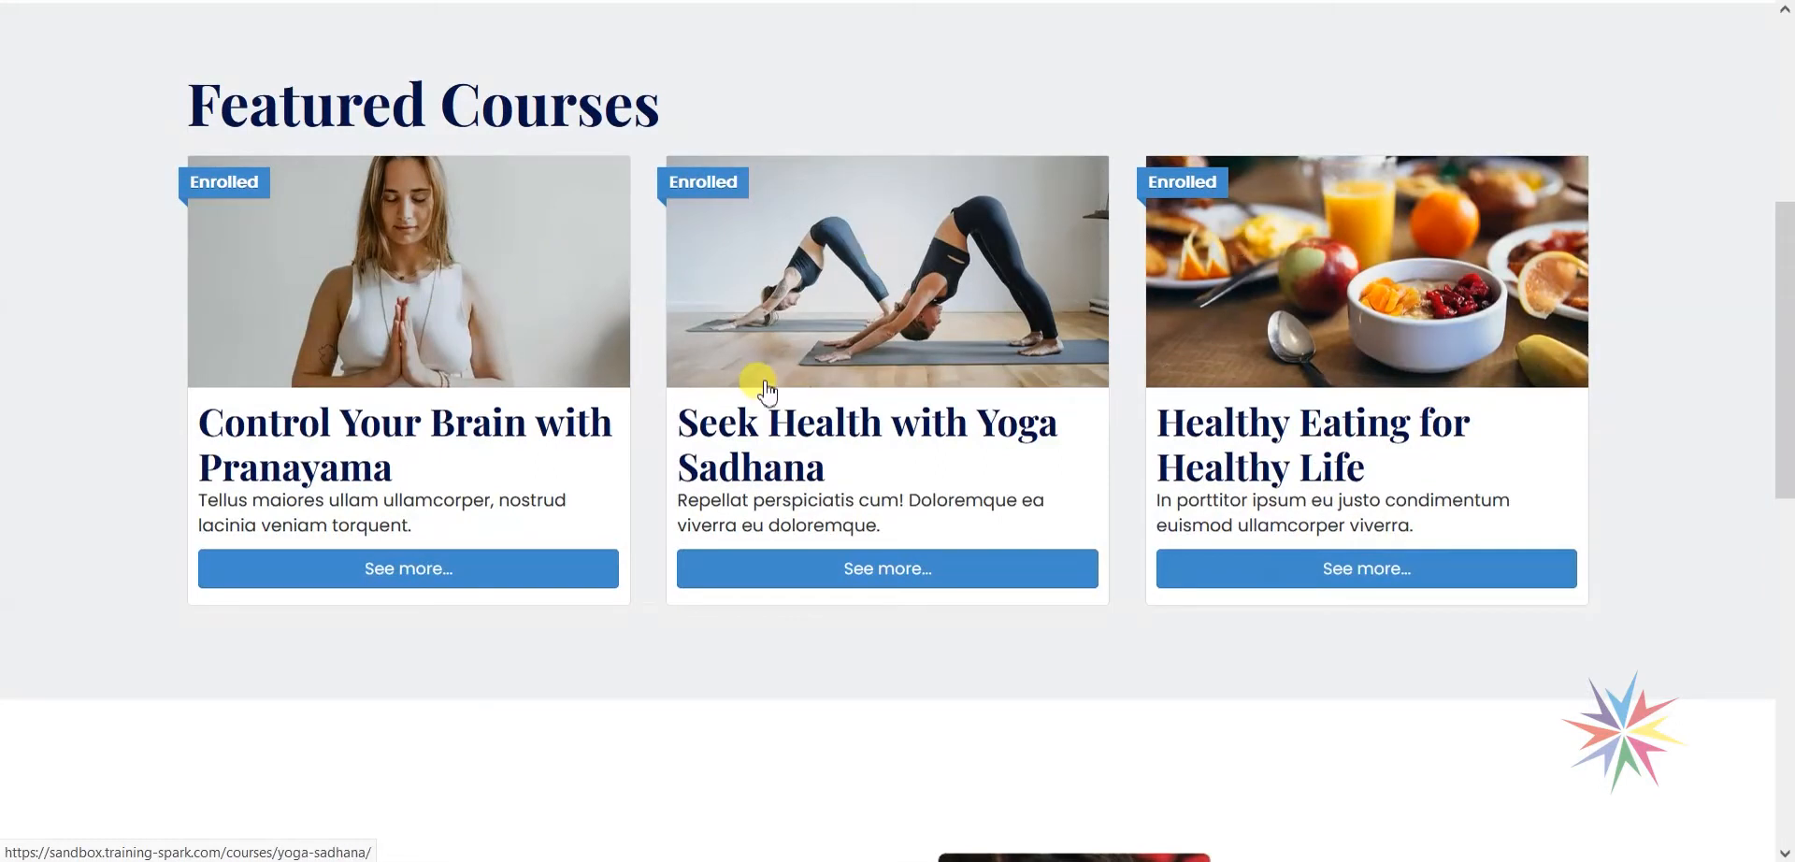
scroll(1201, 643, "up", 5)
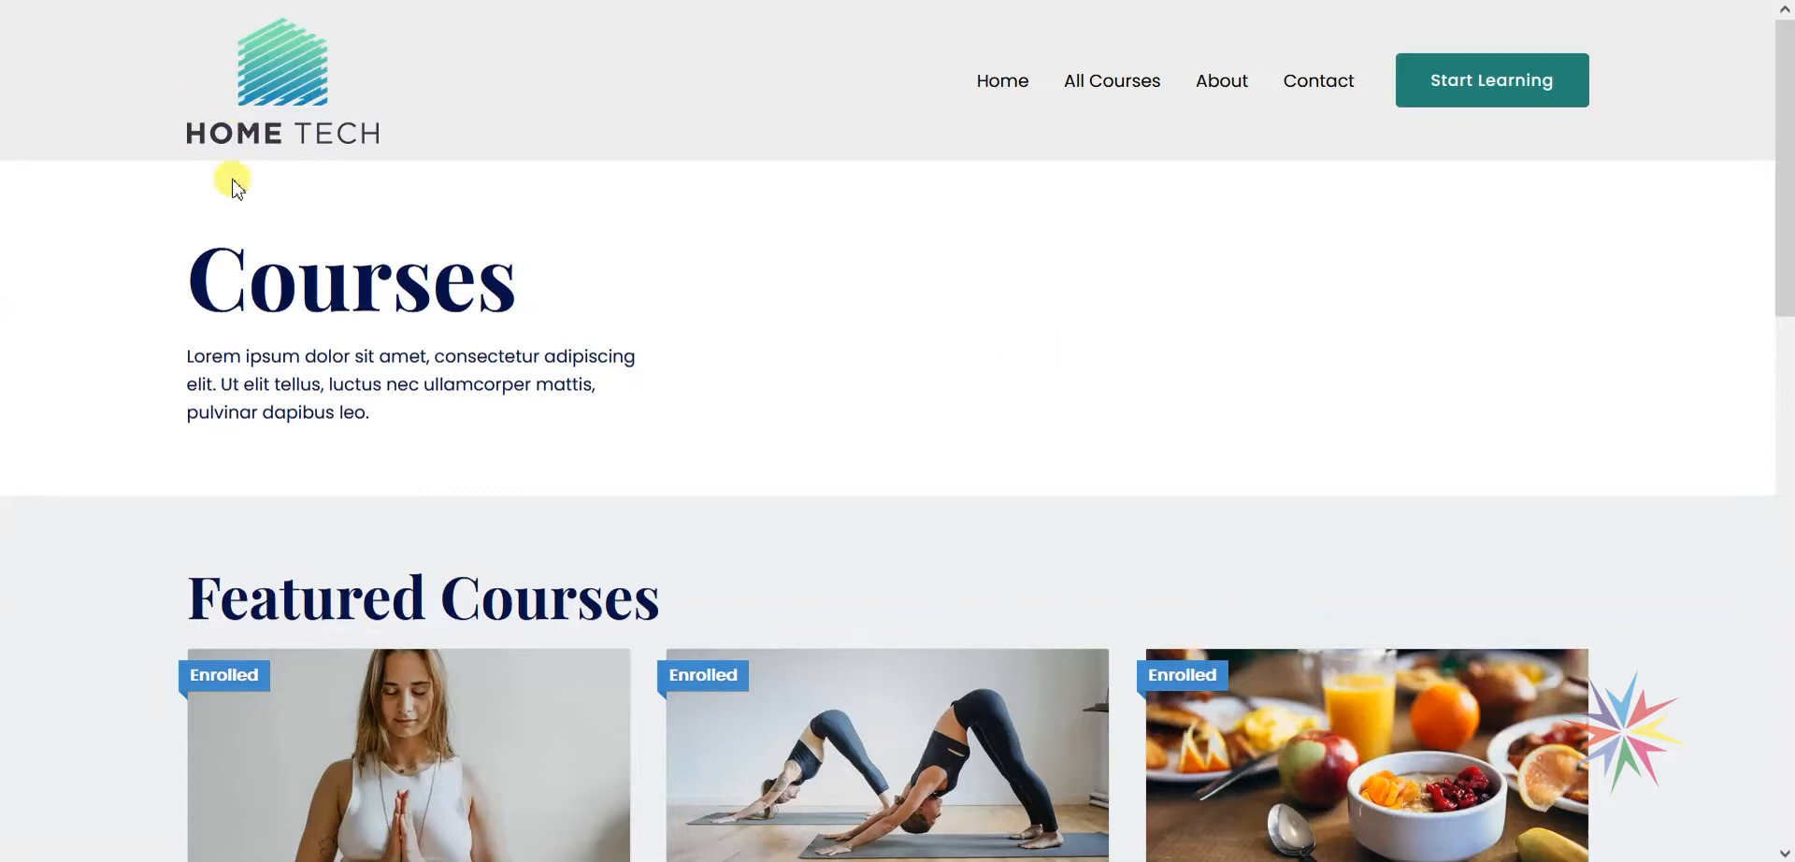
scroll(573, 317, "down", 5)
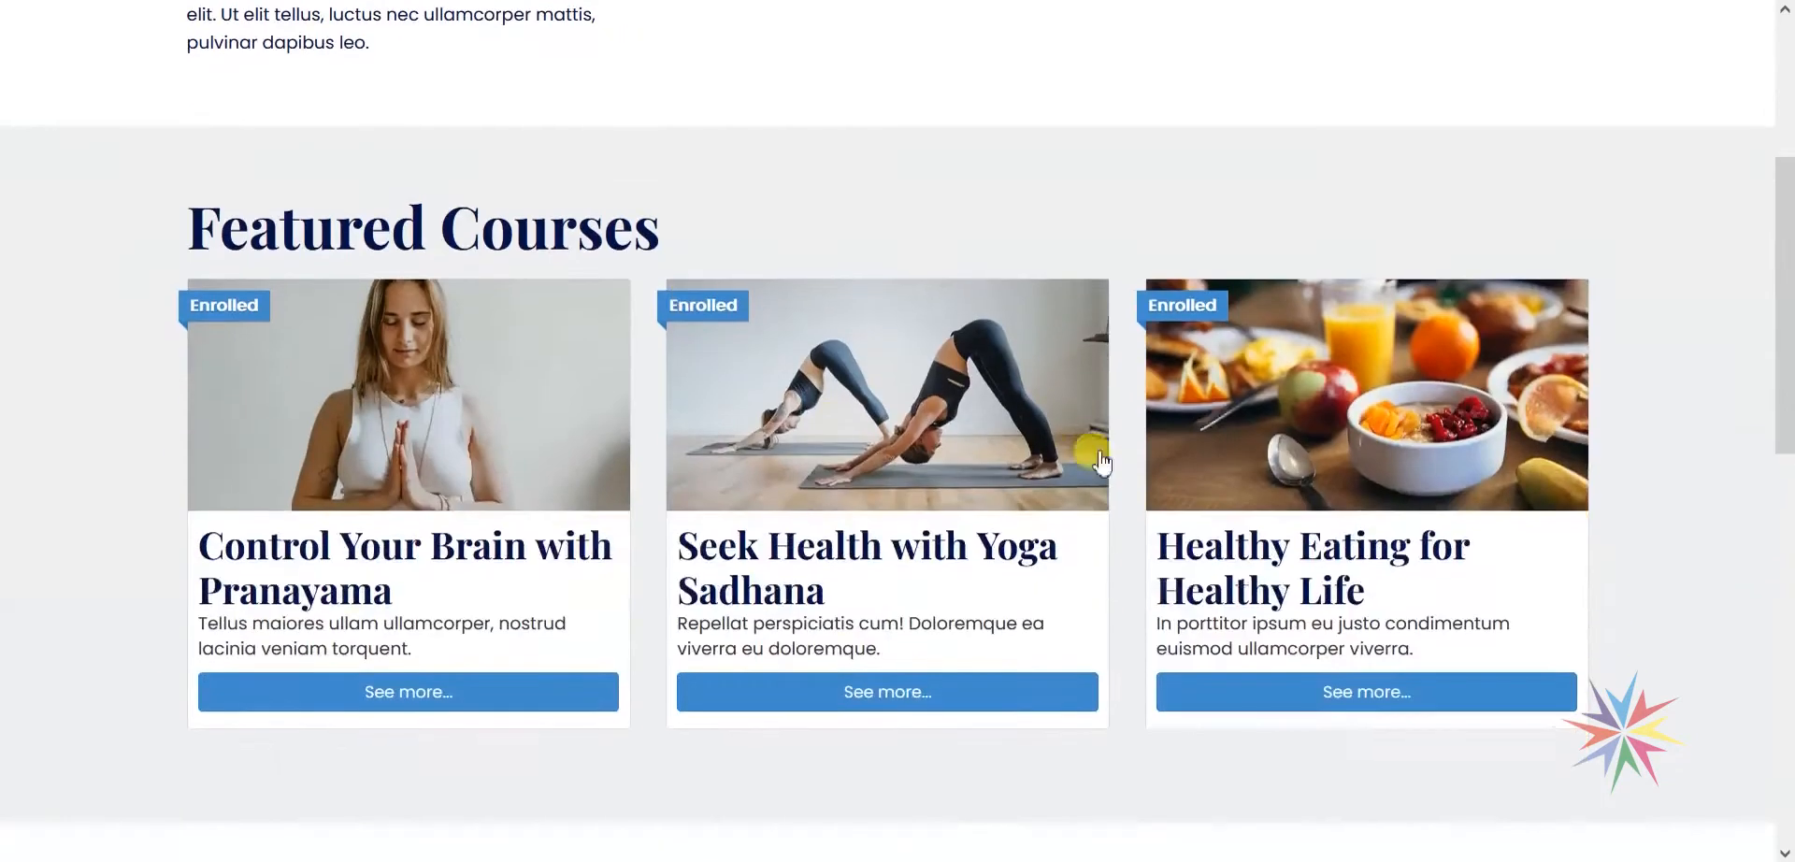
scroll(1218, 428, "down", 2)
scroll(1360, 444, "up", 1)
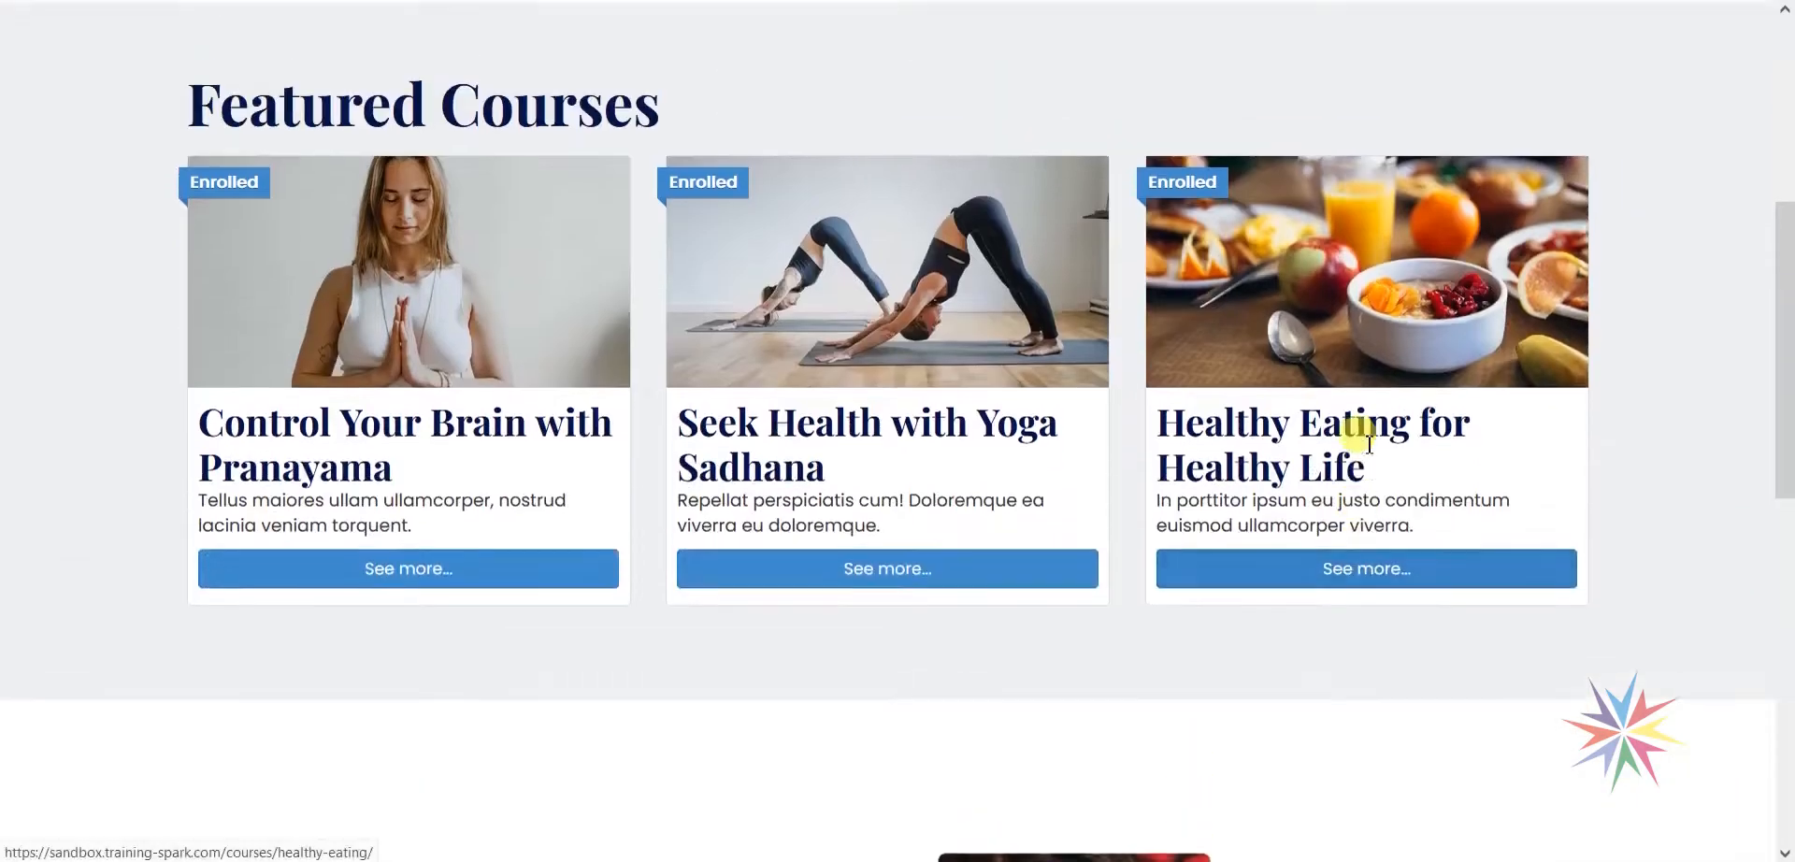
left_click(1370, 587)
scroll(1367, 589, "down", 10)
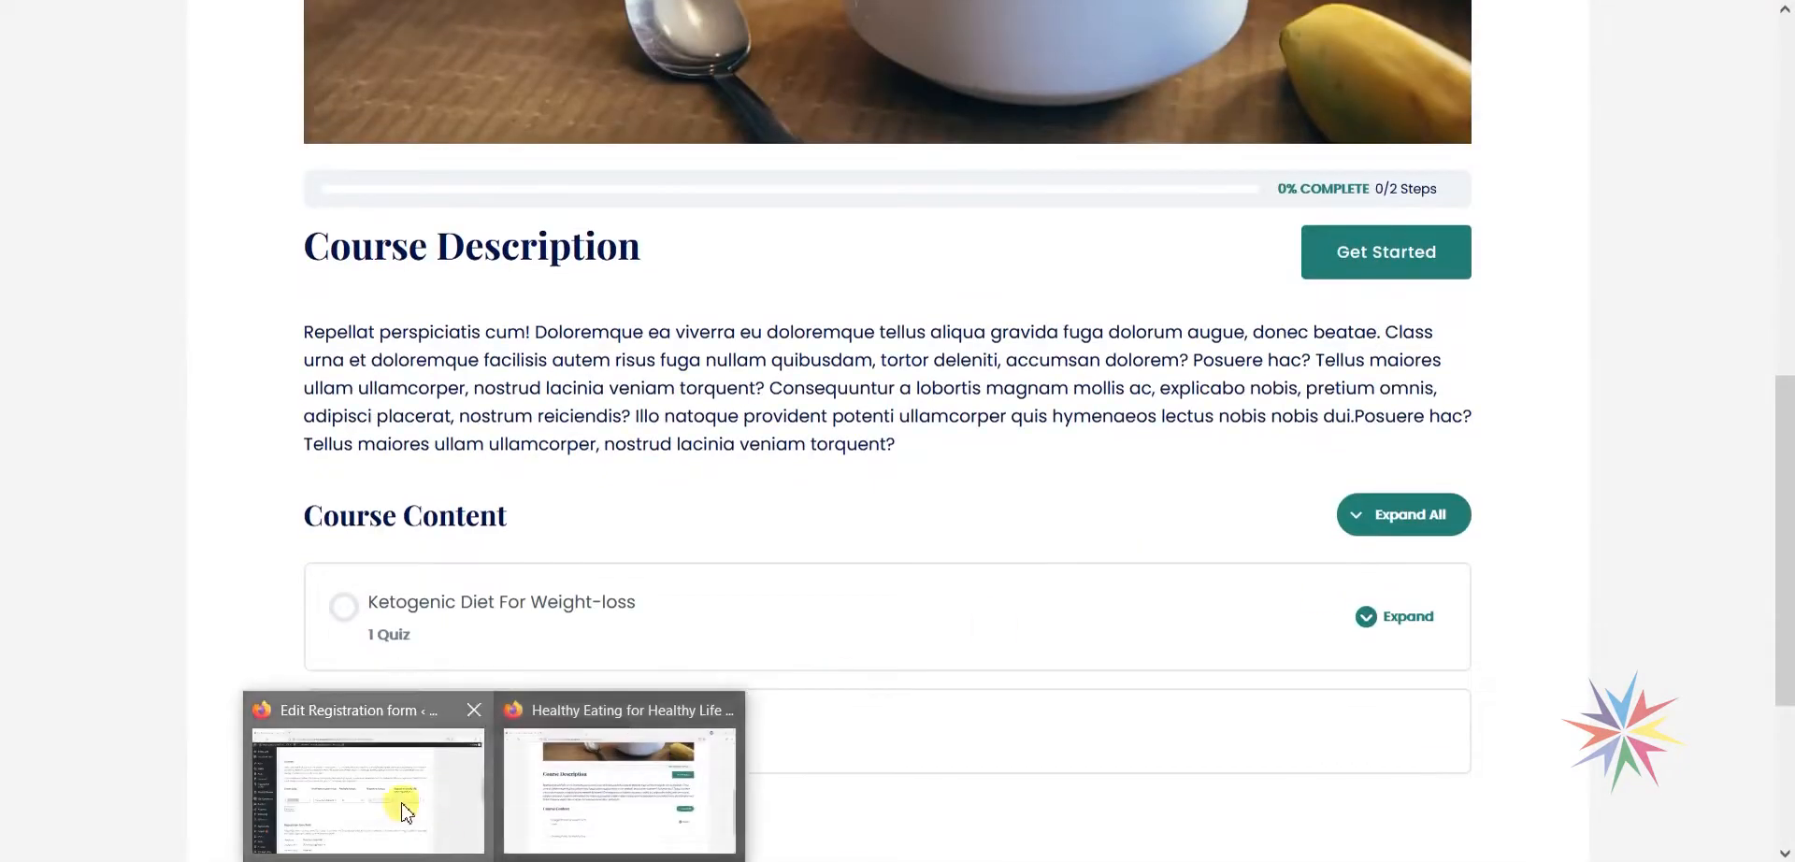
Reload the registration form admin page and confirm hometech22 shows 24 available, 1 redeemed.
left_click(400, 804)
key("F5")
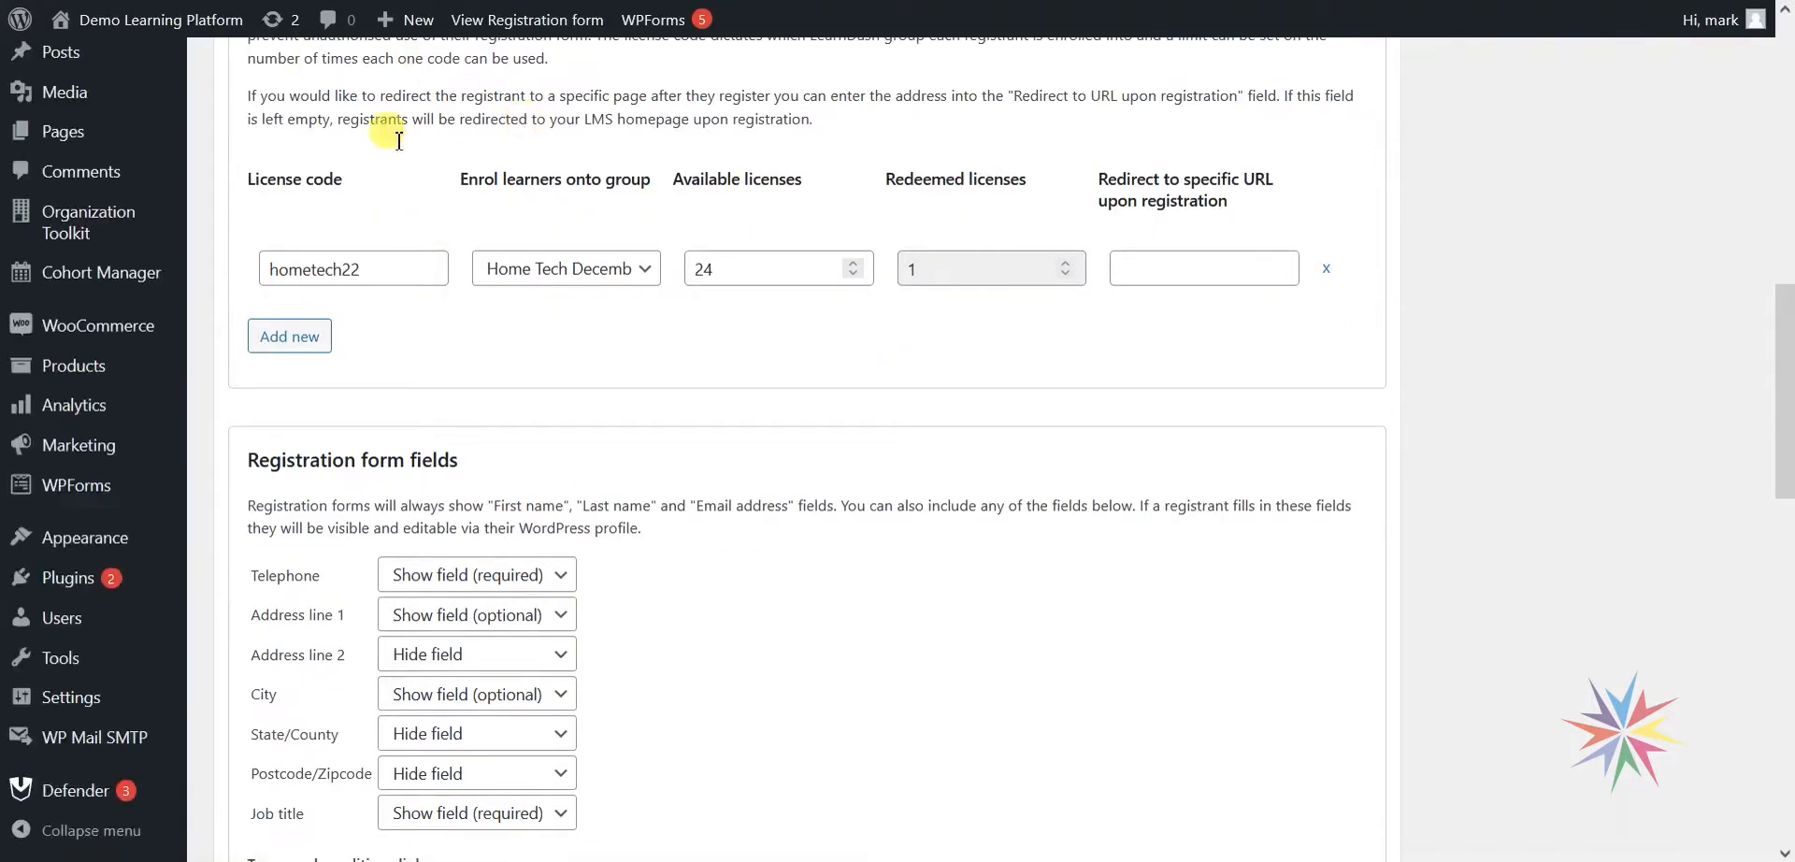
scroll(477, 204, "down", 1)
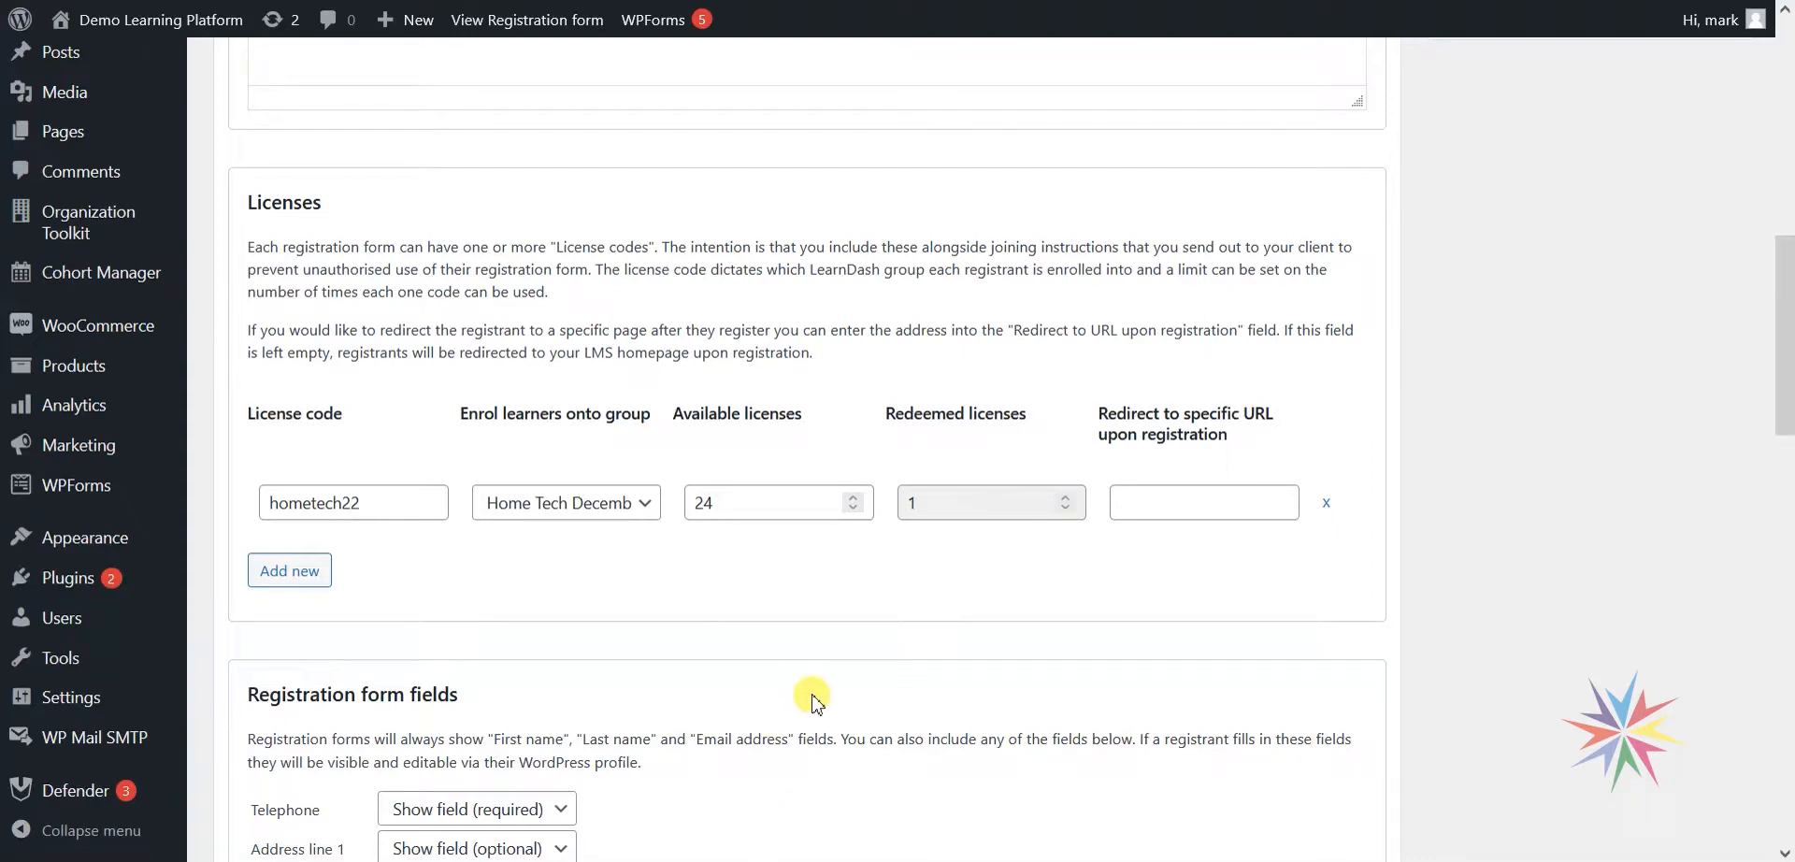
scroll(812, 703, "up", 8)
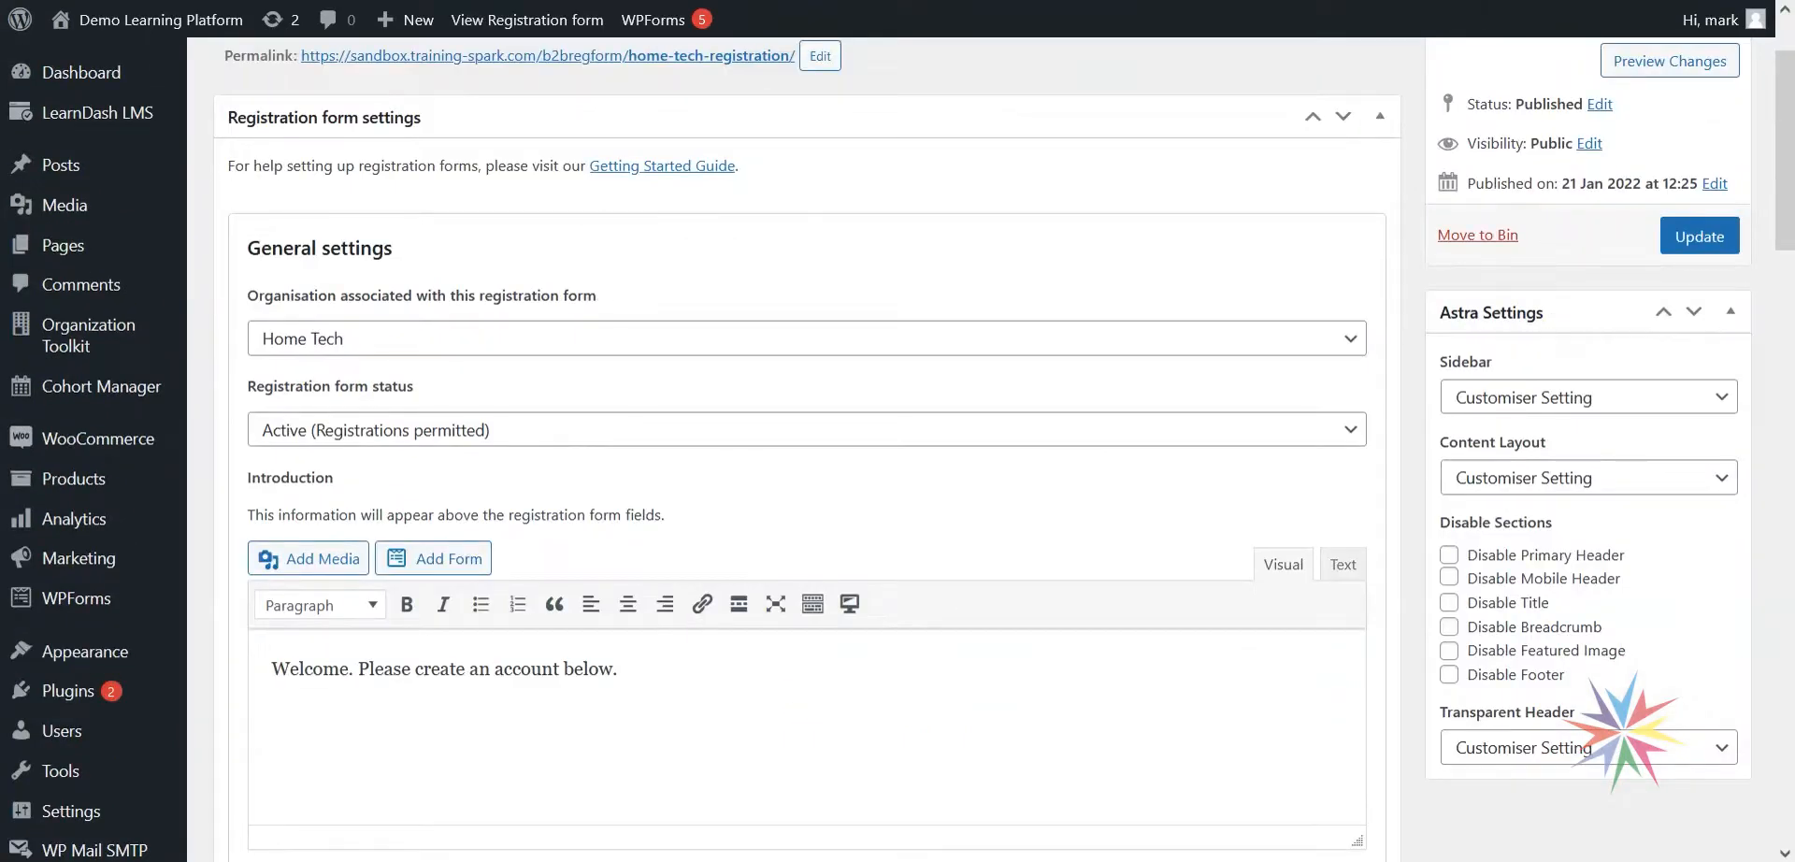
scroll(614, 509, "up", 2)
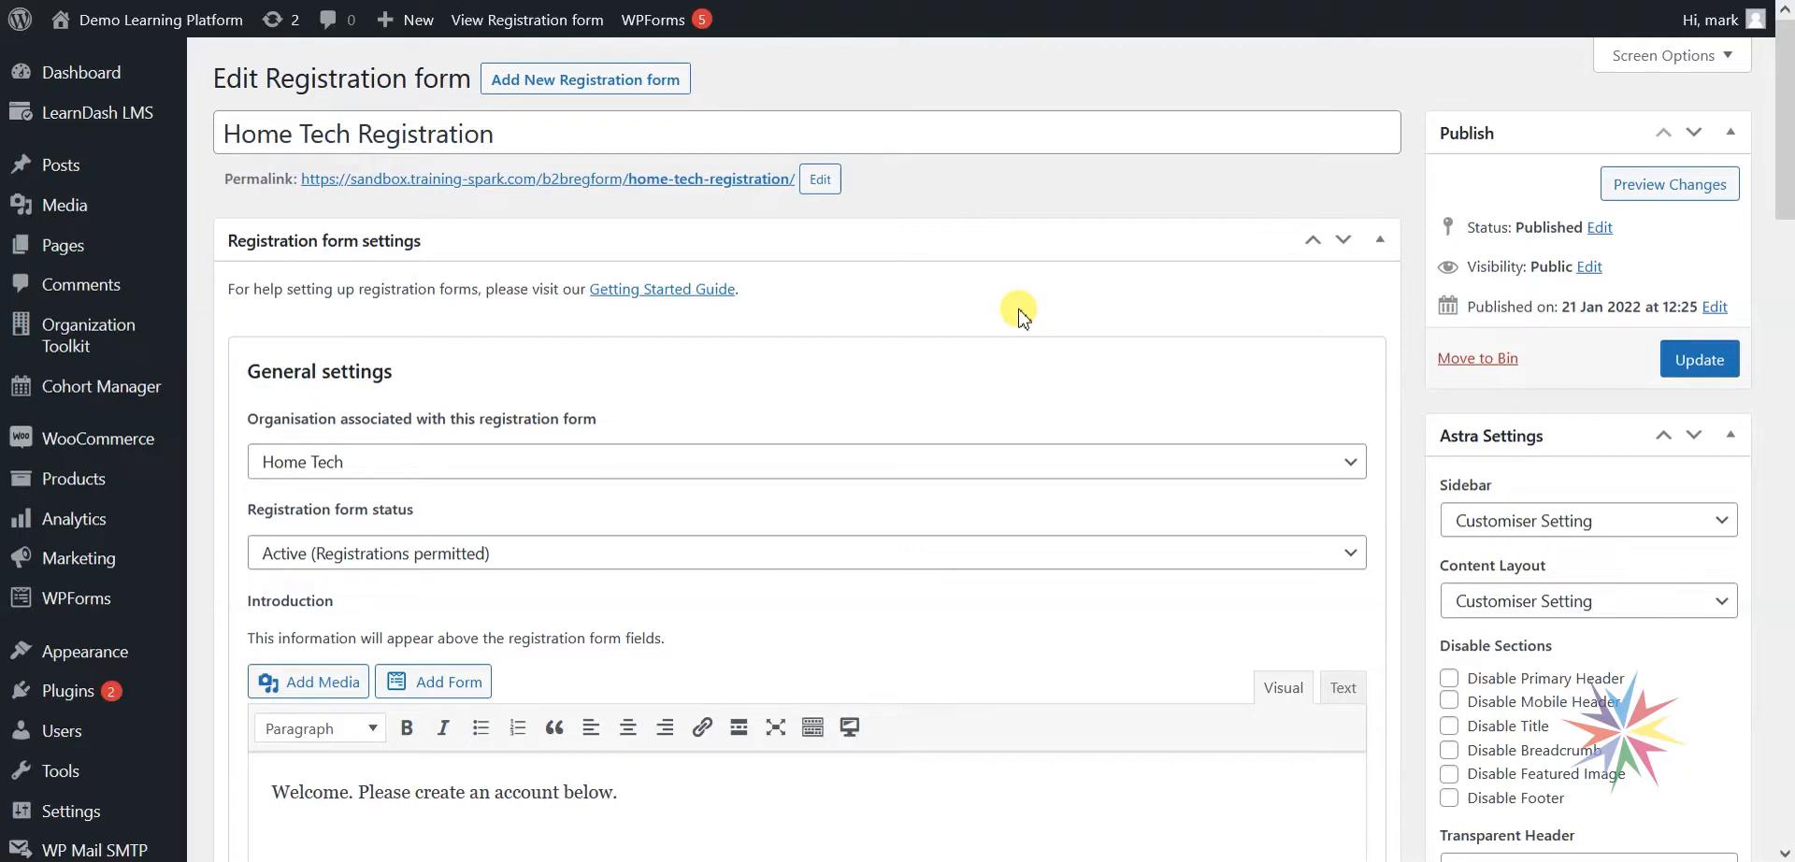
scroll(1081, 693, "down", 10)
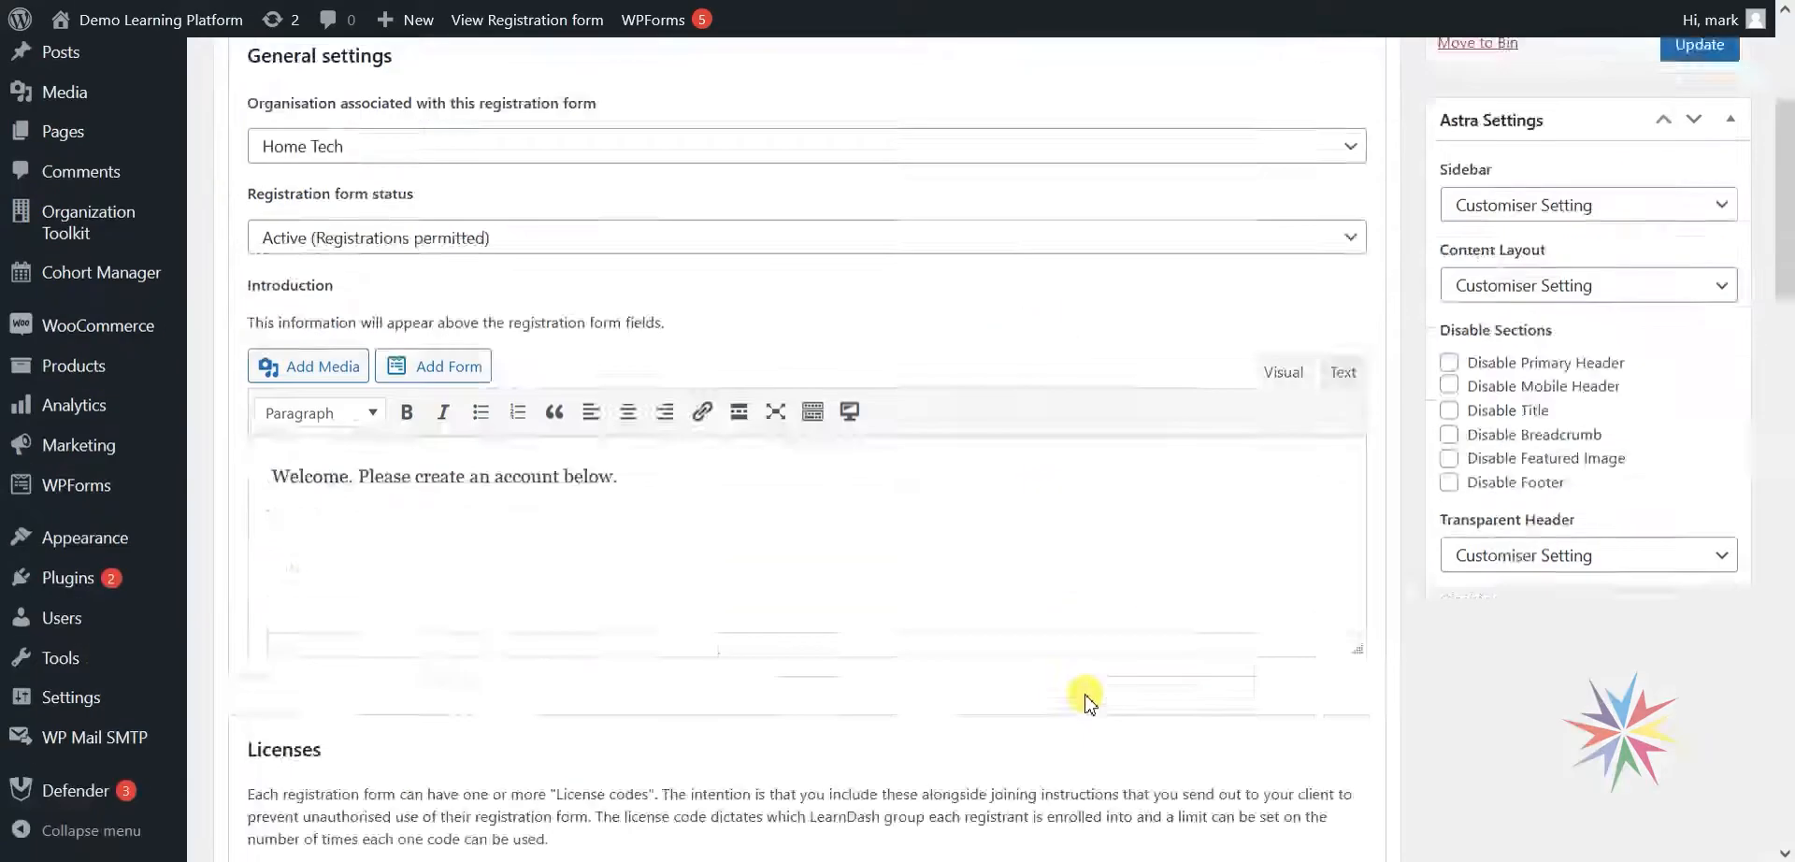
scroll(980, 555, "up", 1)
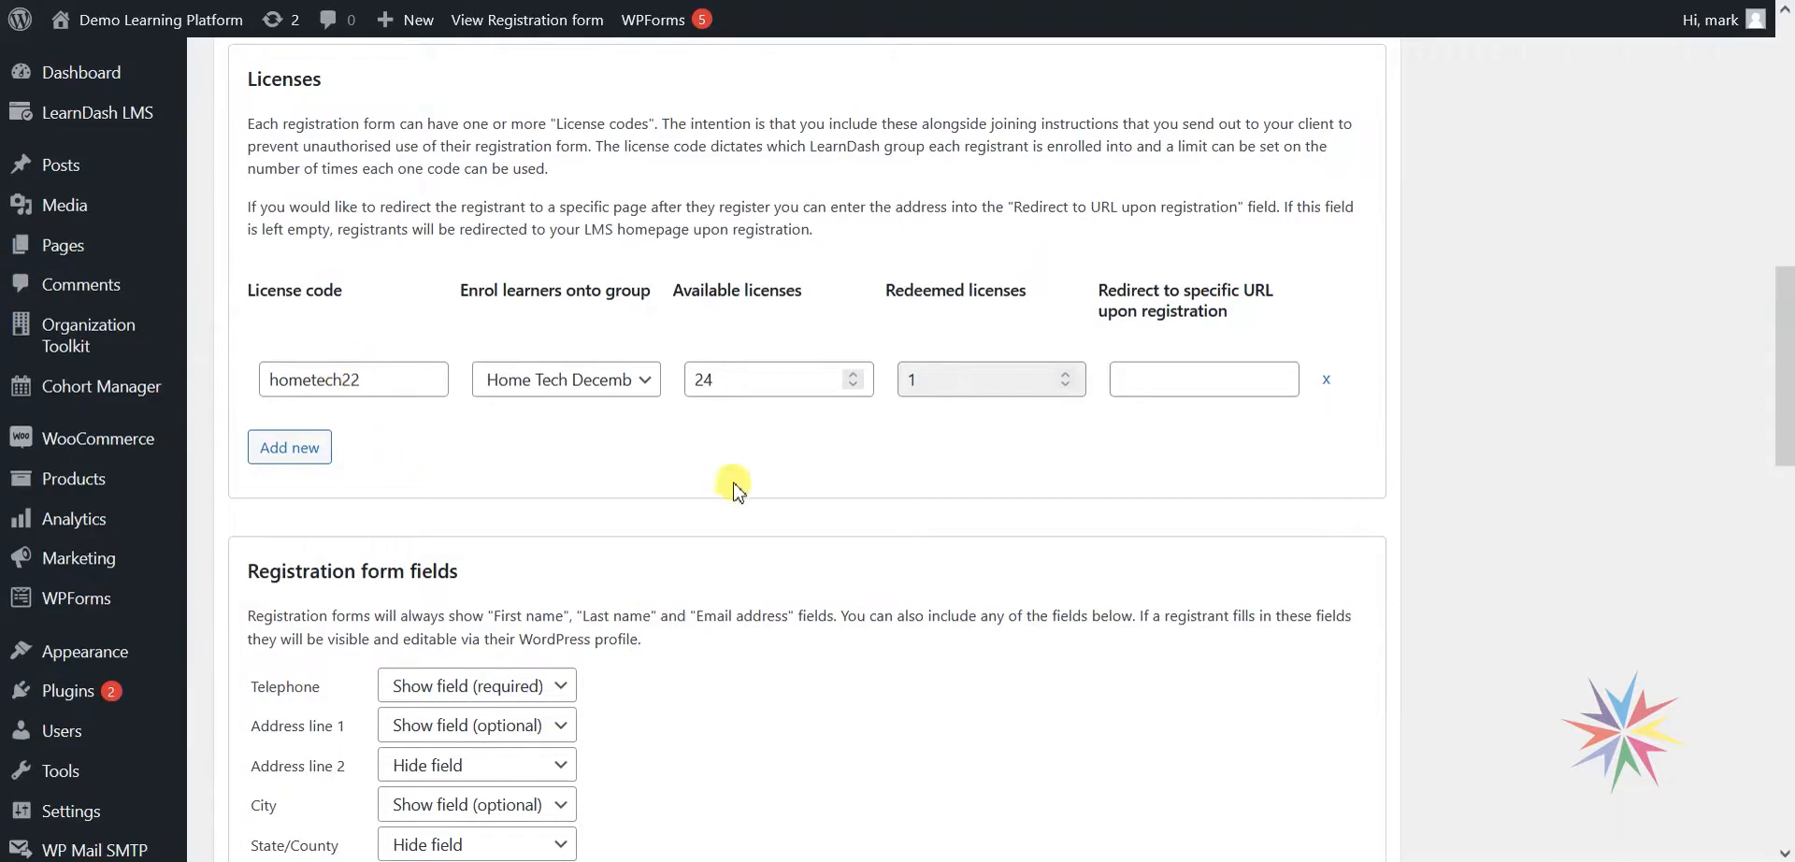
scroll(748, 468, "up", 3)
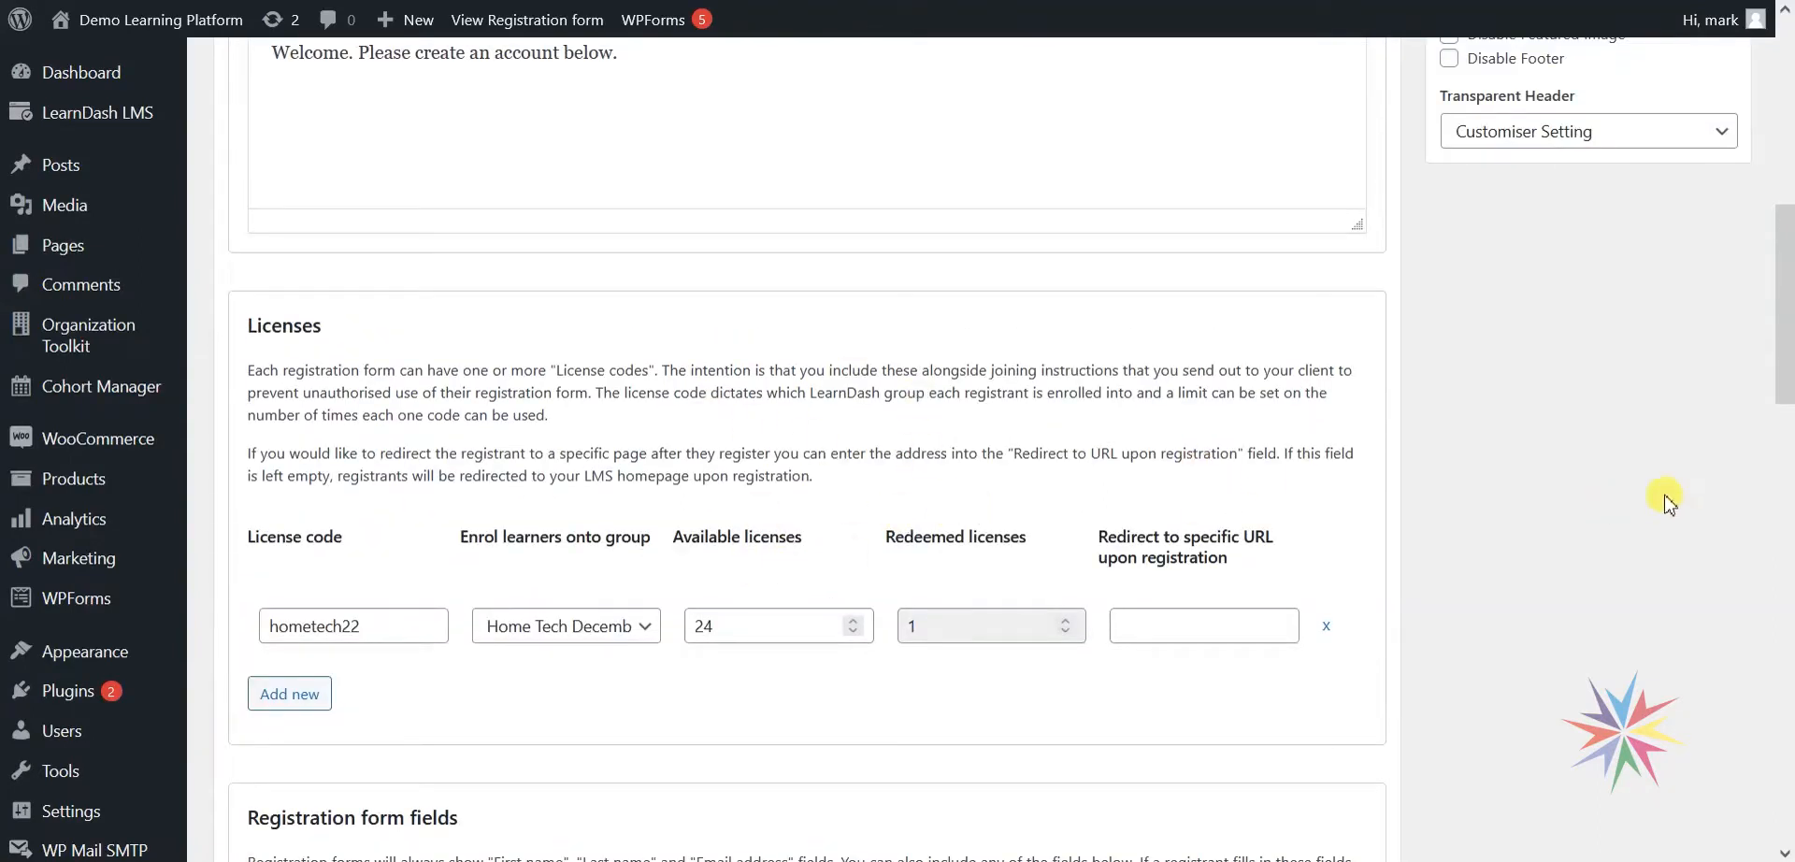
scroll(1594, 607, "up", 8)
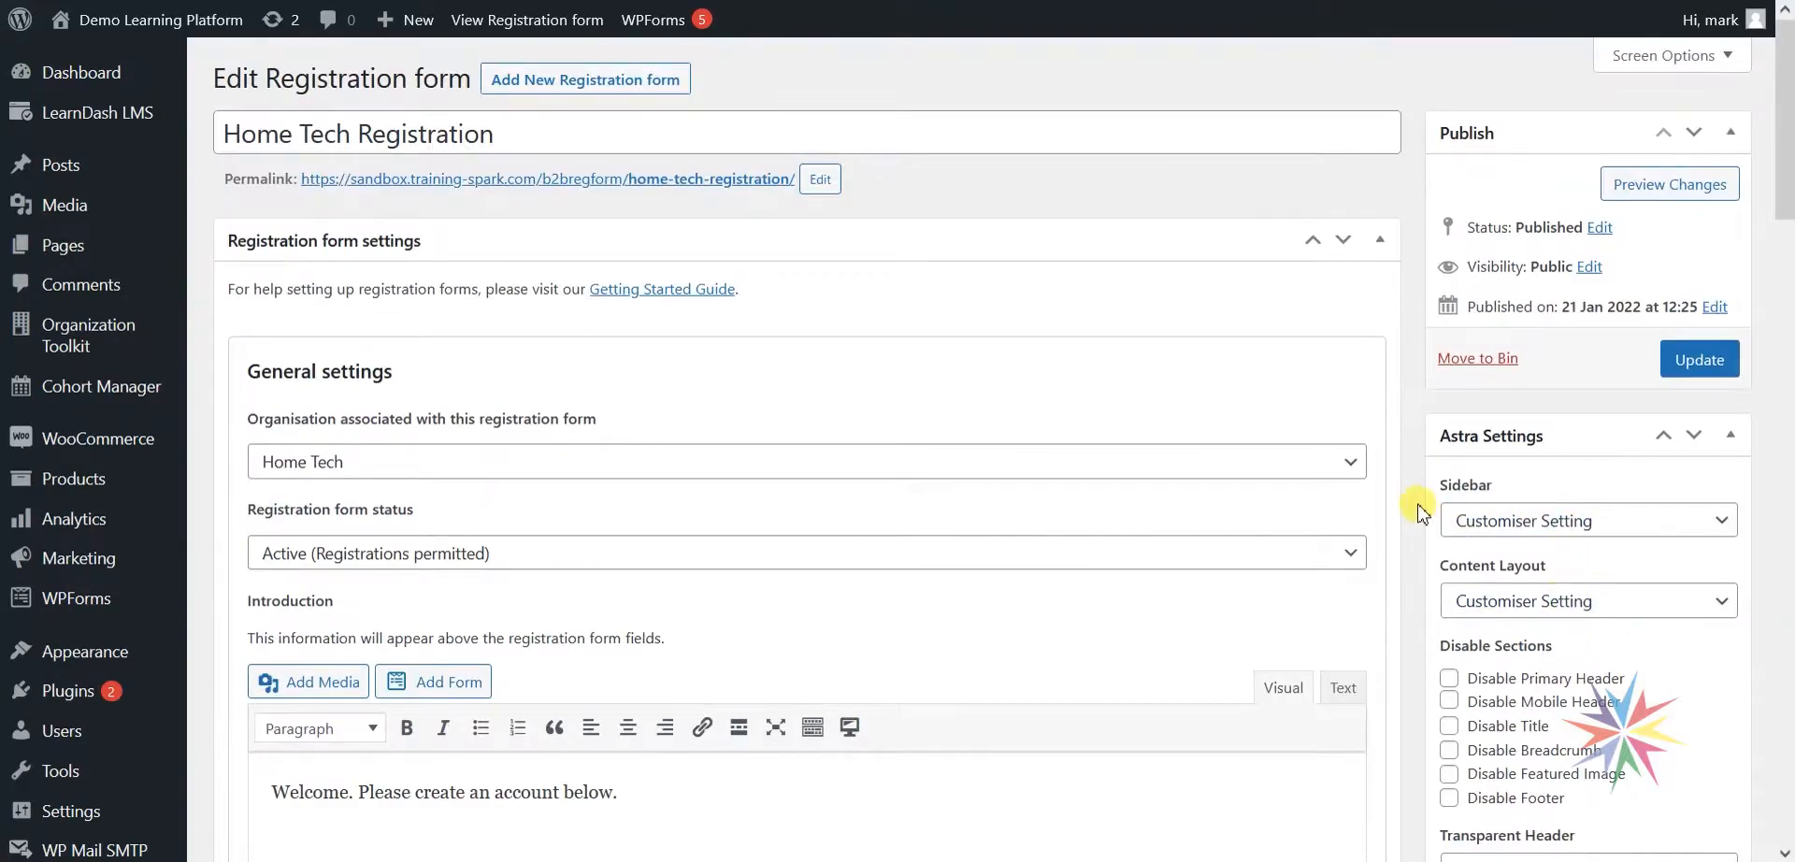